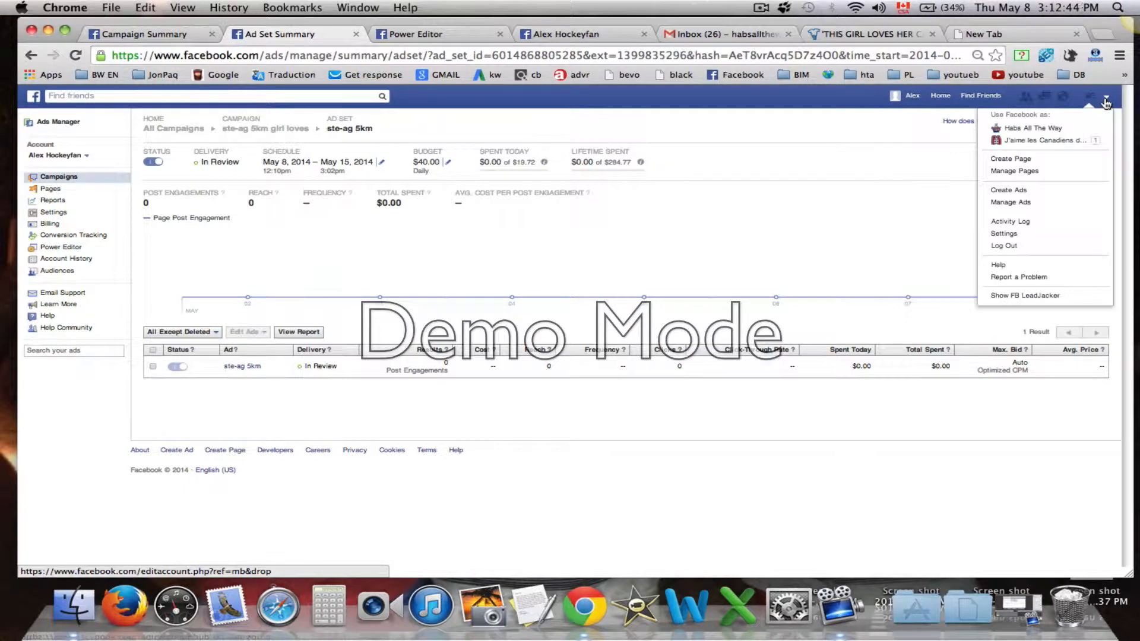
Log out of the ad manager account and sign in to the other personal account with its e-mail and password.
left_click(1043, 246)
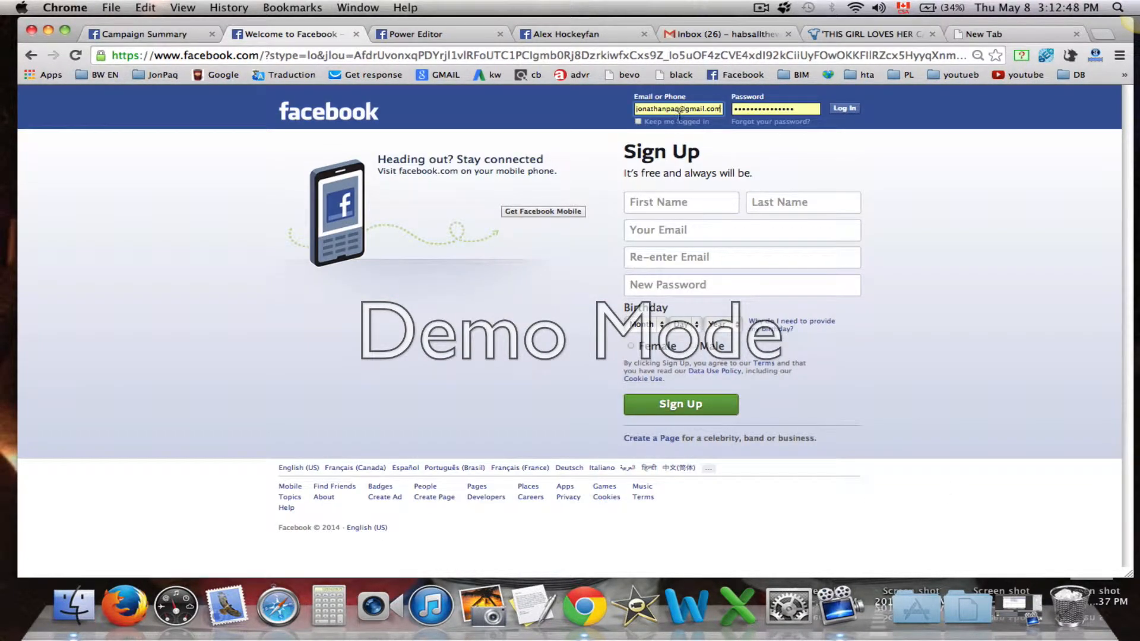
left_click_drag(680, 111, 579, 109)
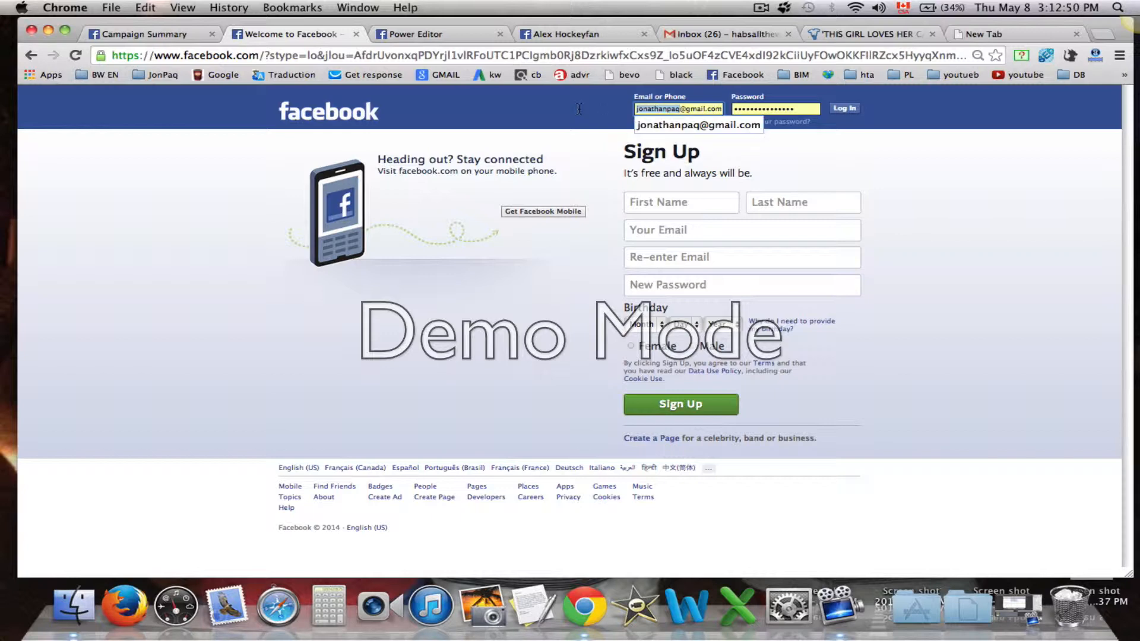
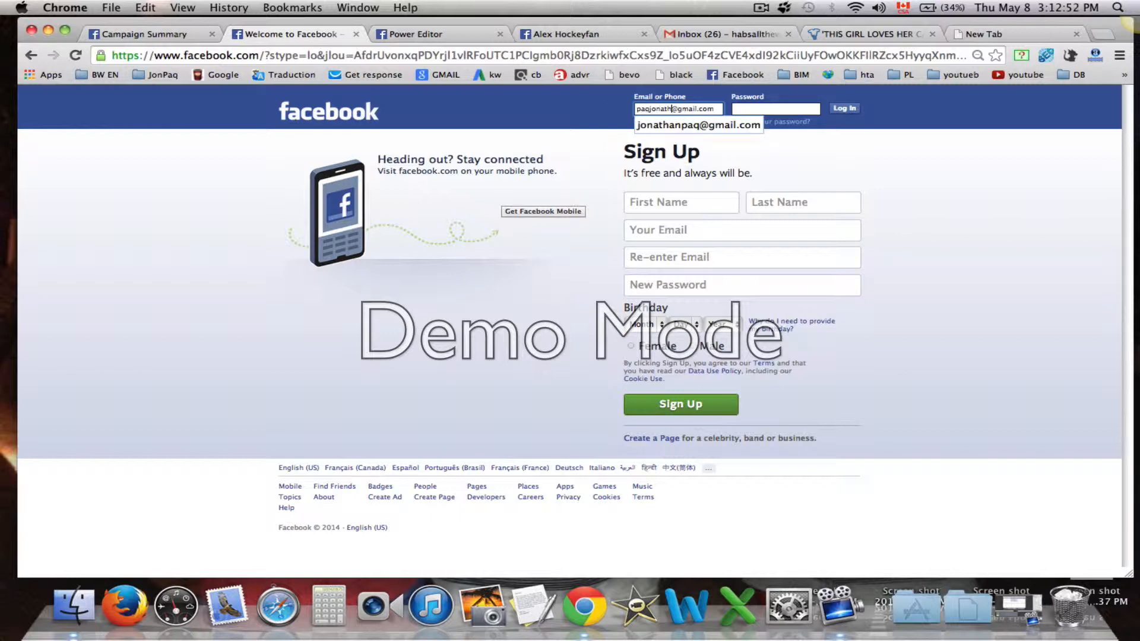
key("Tab")
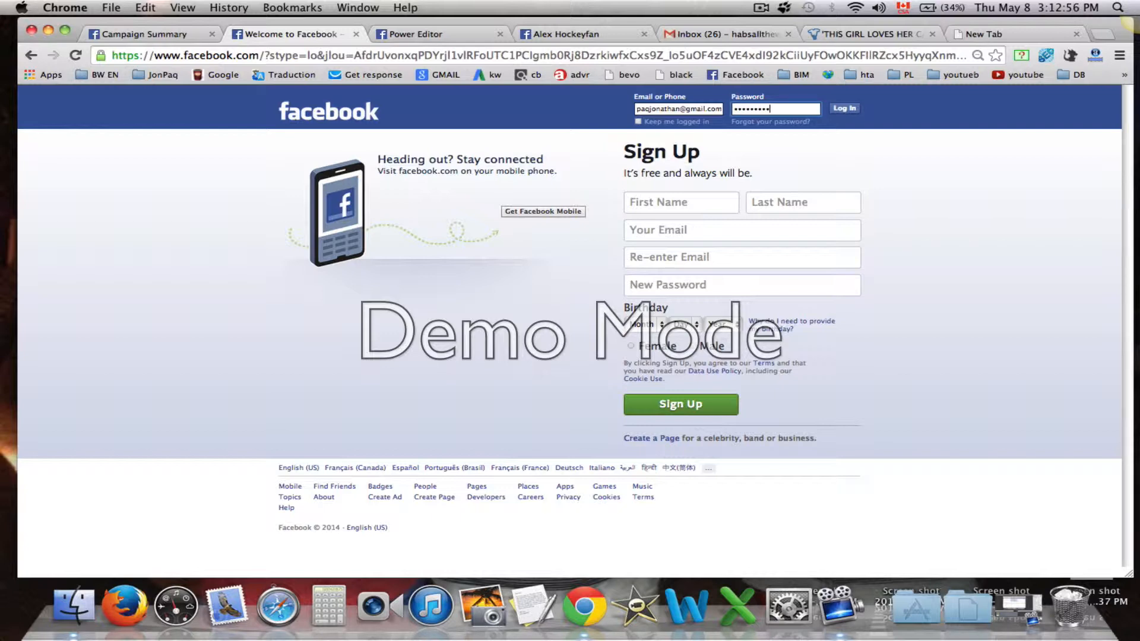
key("Return")
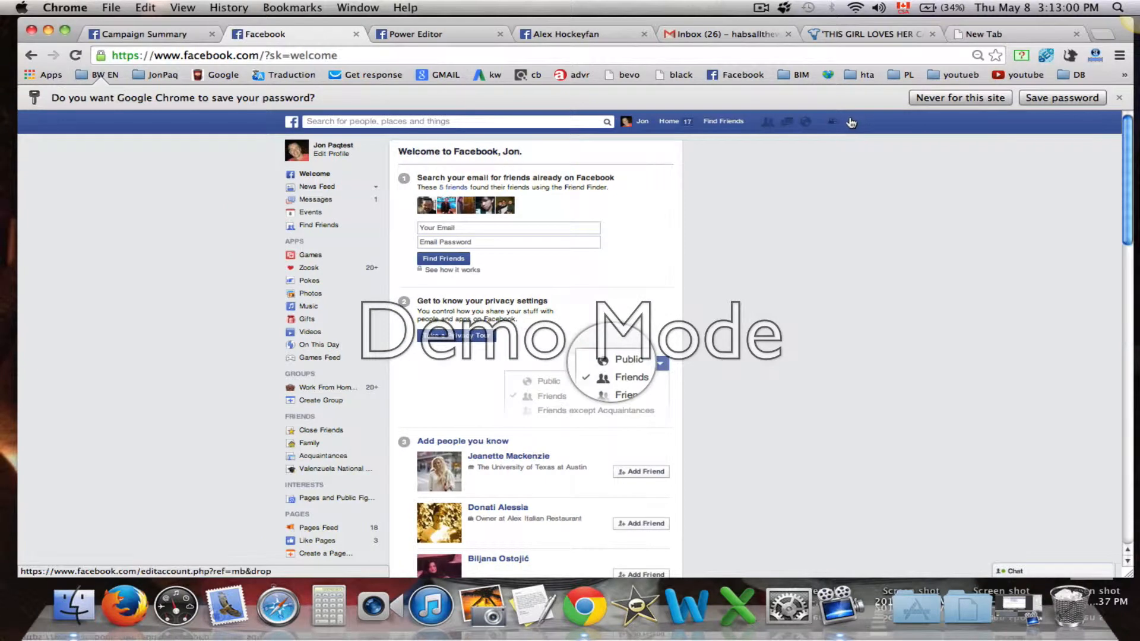
Open Advertise on Facebook and Create an Ad from the account menu, then log out.
left_click(851, 126)
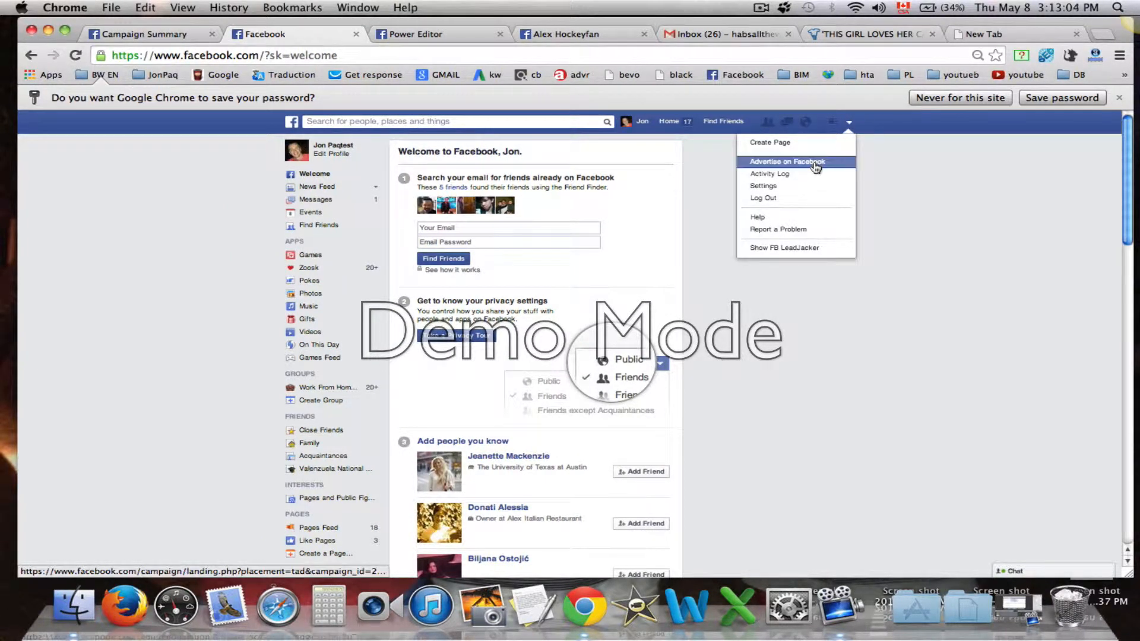
left_click(768, 165)
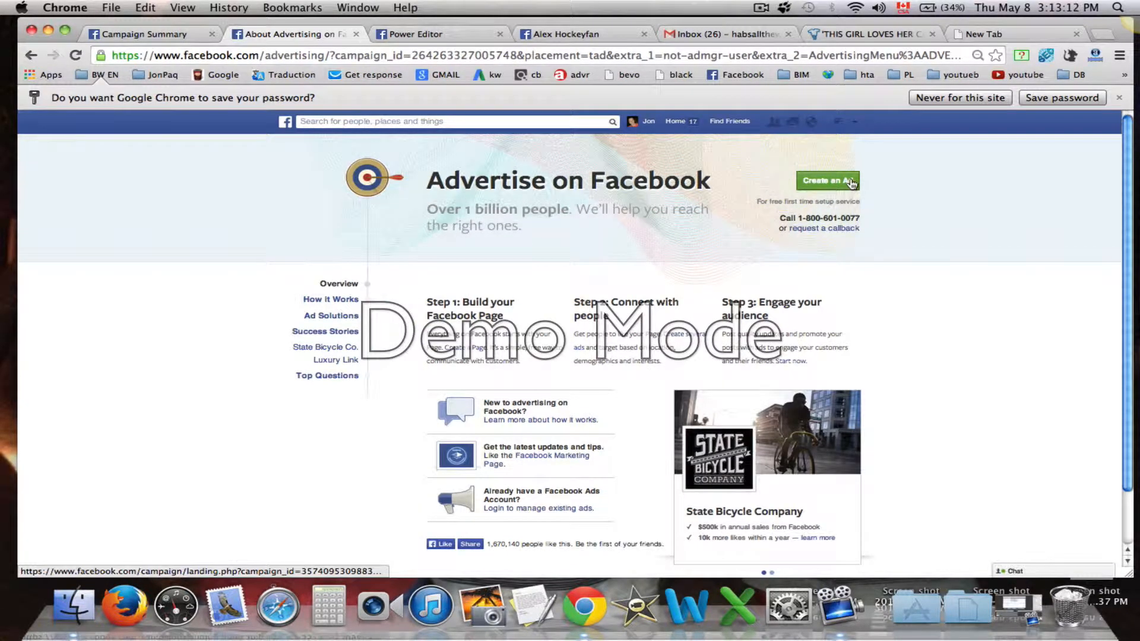
left_click(850, 183)
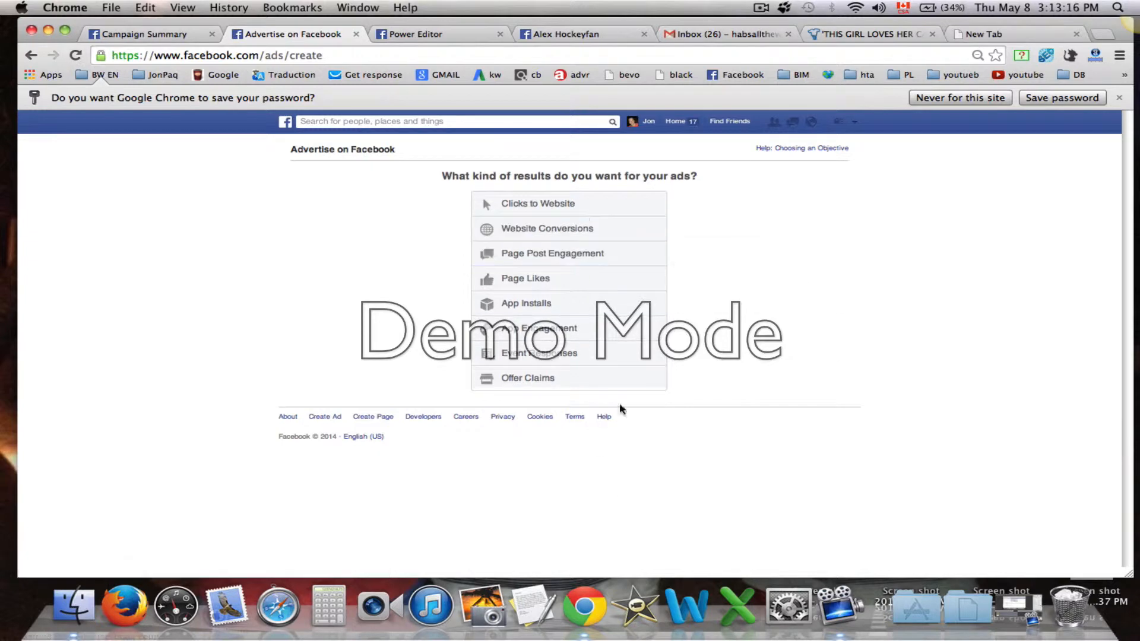
left_click(853, 126)
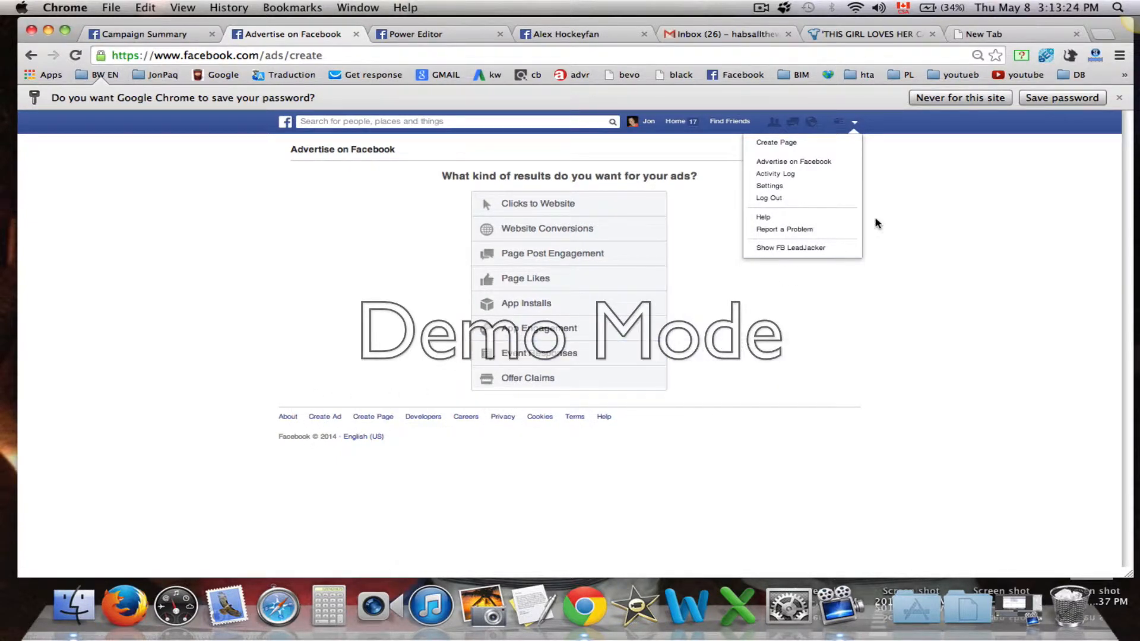
left_click(787, 201)
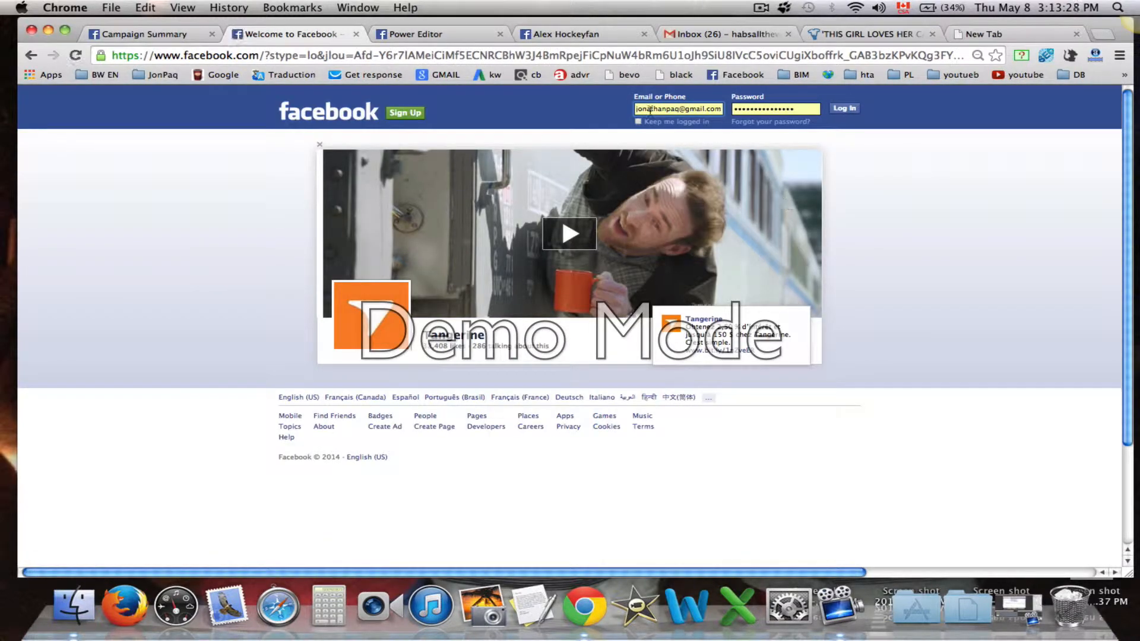
Log in to the ad manager account with its e-mail and password.
double_click(679, 110)
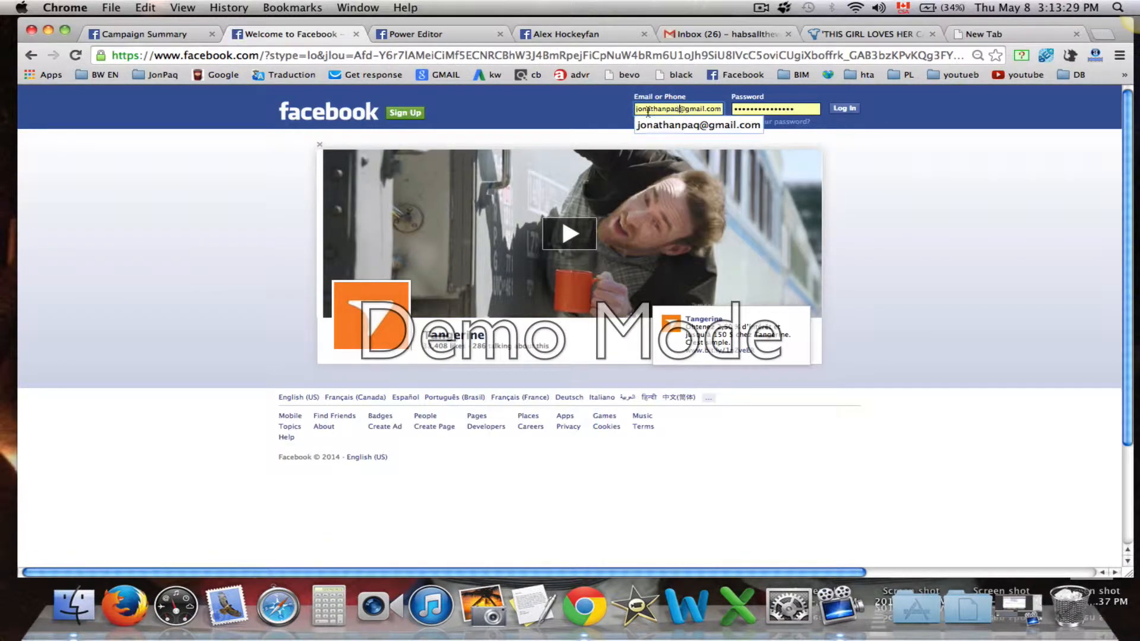
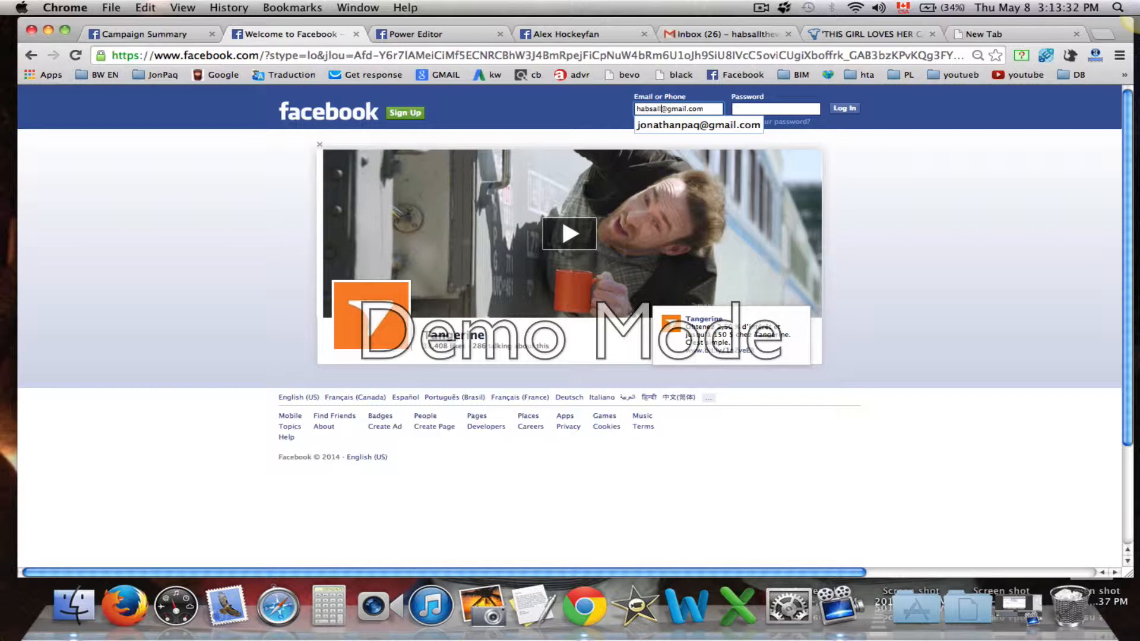
key("Tab")
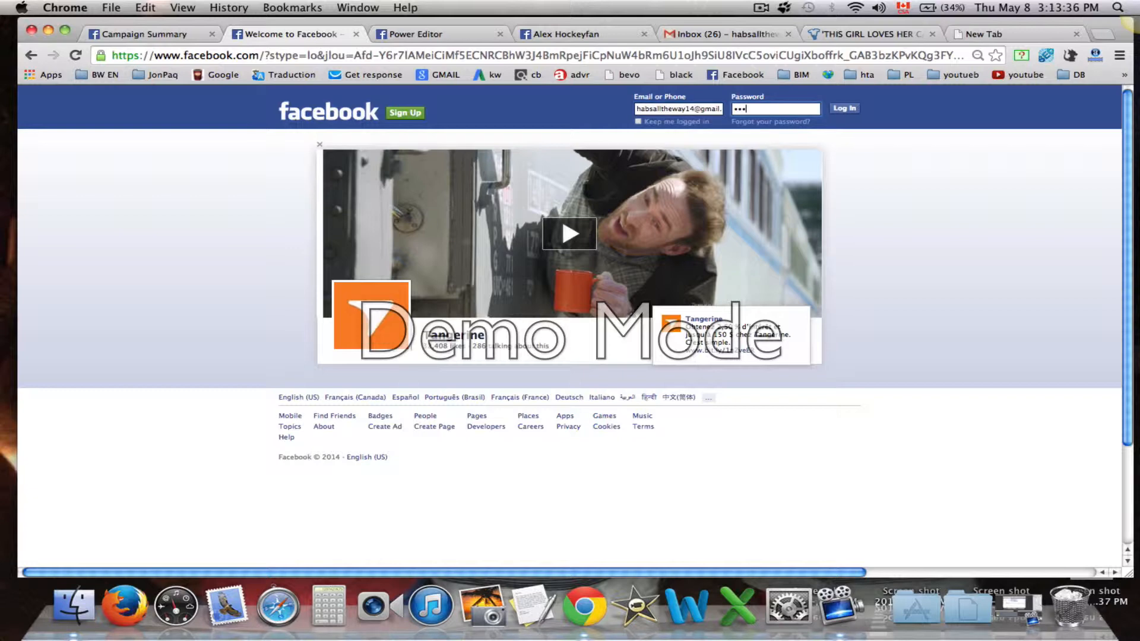
key("Return")
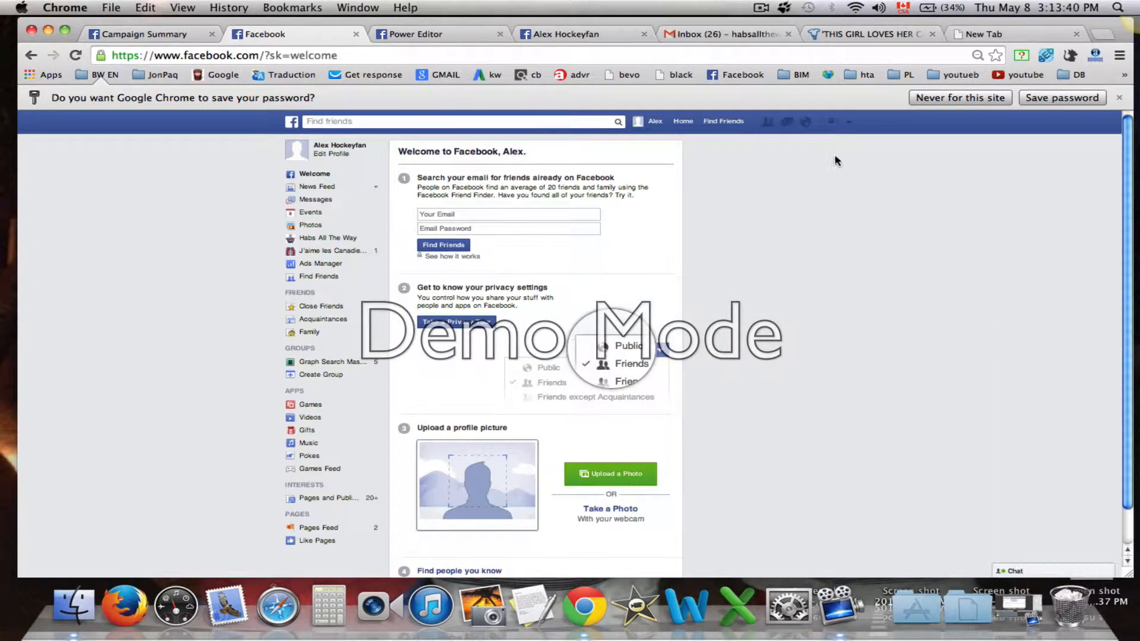
Switch to acting as the J'aime les Canadiens Page, then back to the personal profile.
left_click(850, 123)
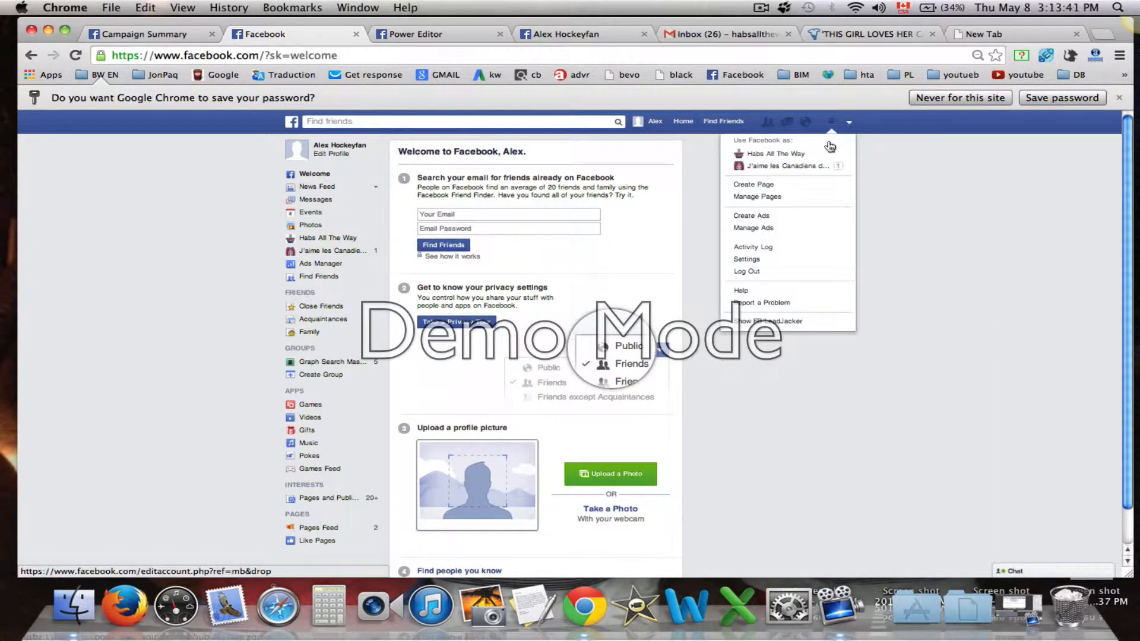
left_click(805, 168)
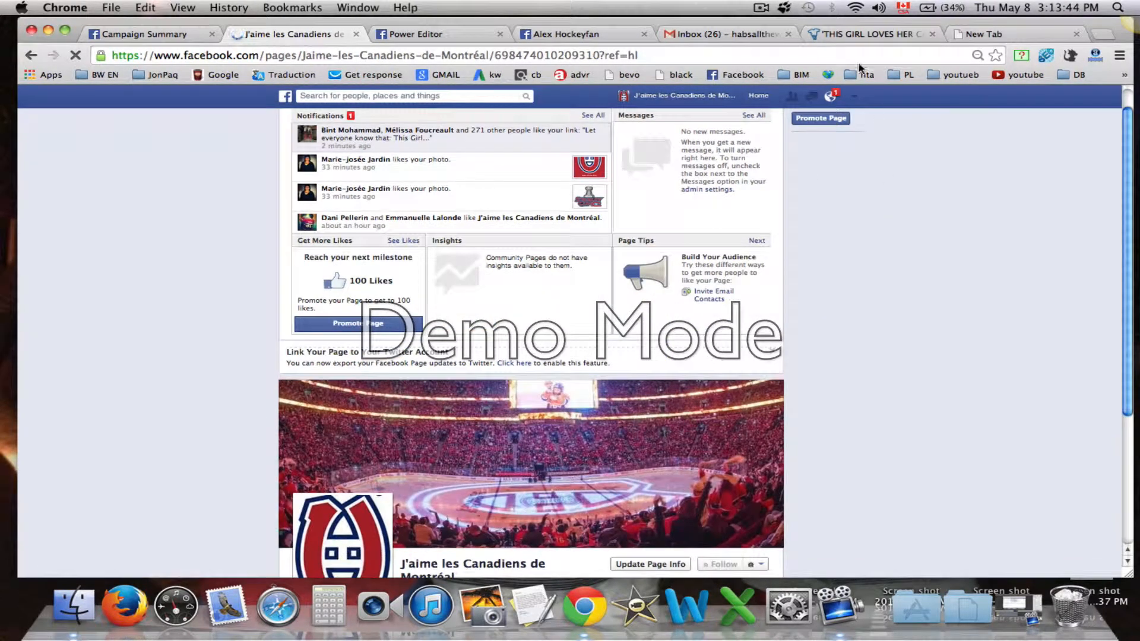
left_click(854, 97)
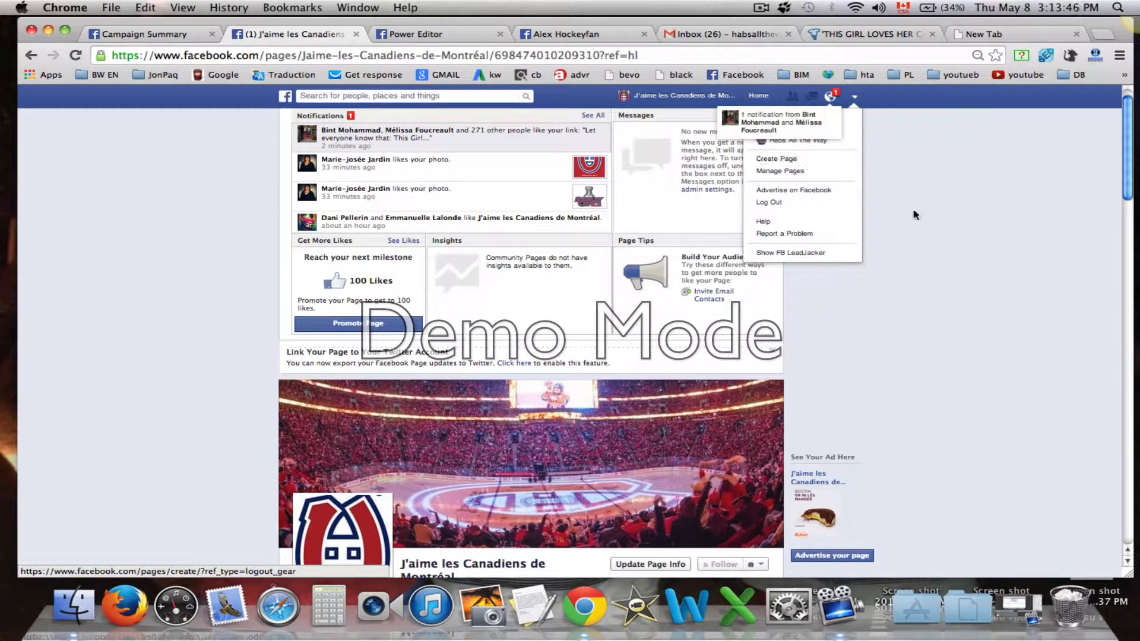
left_click(943, 219)
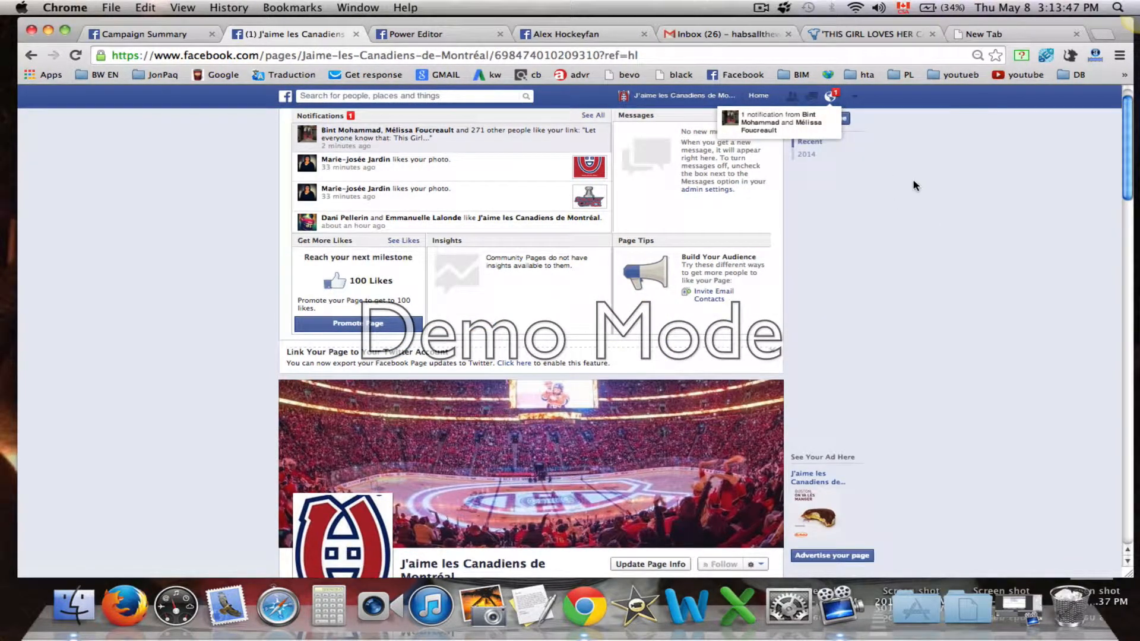
left_click(853, 98)
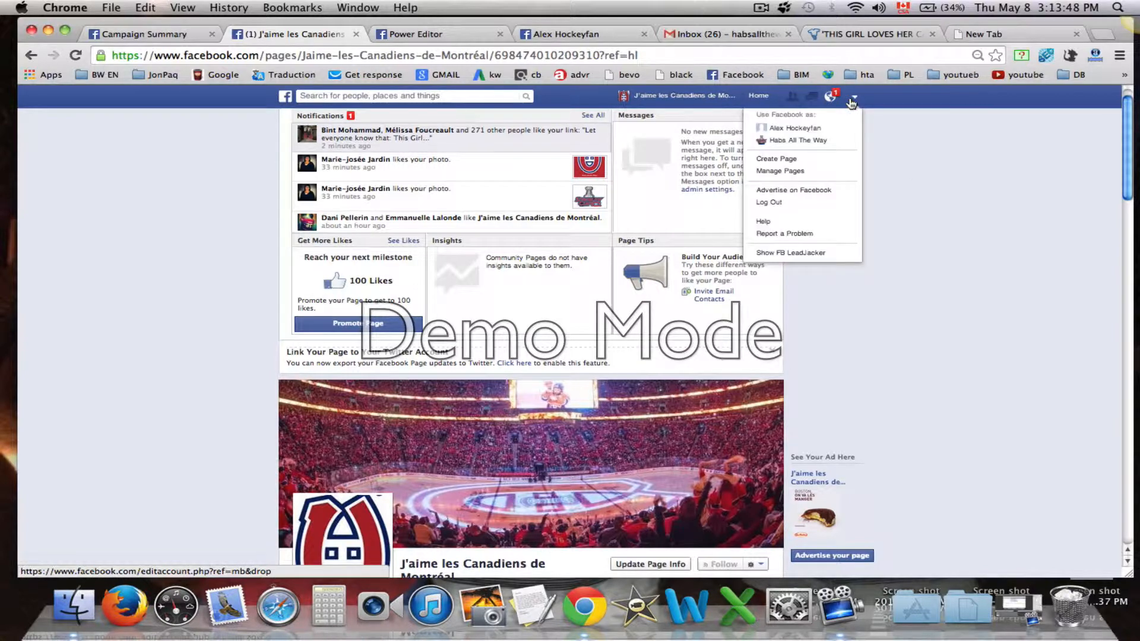
left_click(820, 128)
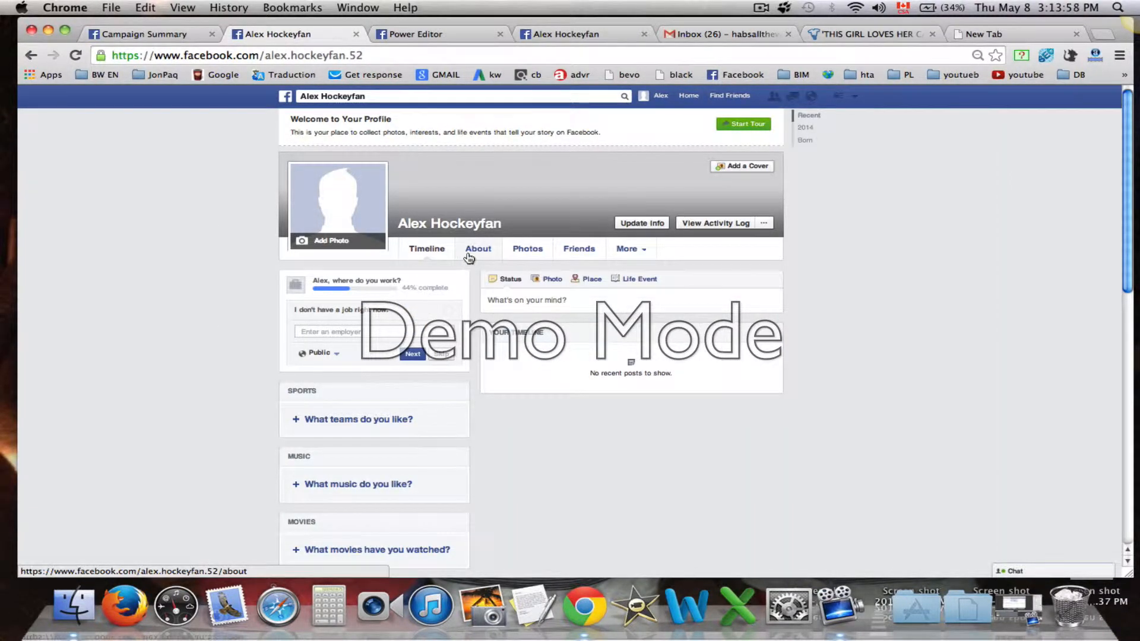
Save Français (Canada) as the account language, then return to the girl loves may8 Campaign Summary.
left_click(853, 96)
left_click(822, 235)
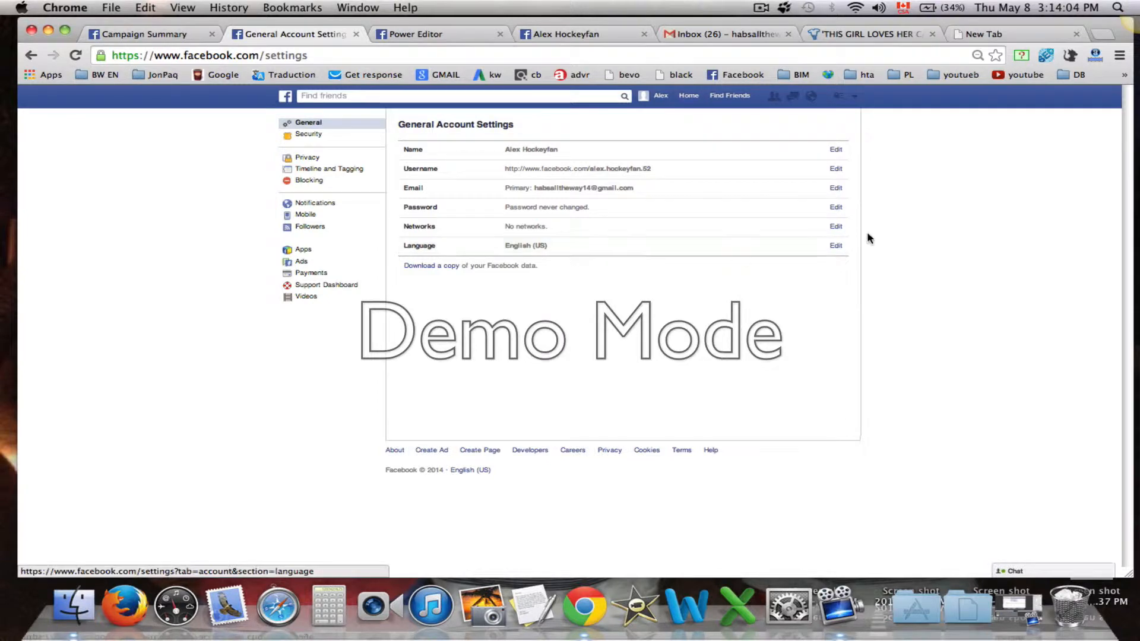
left_click(835, 247)
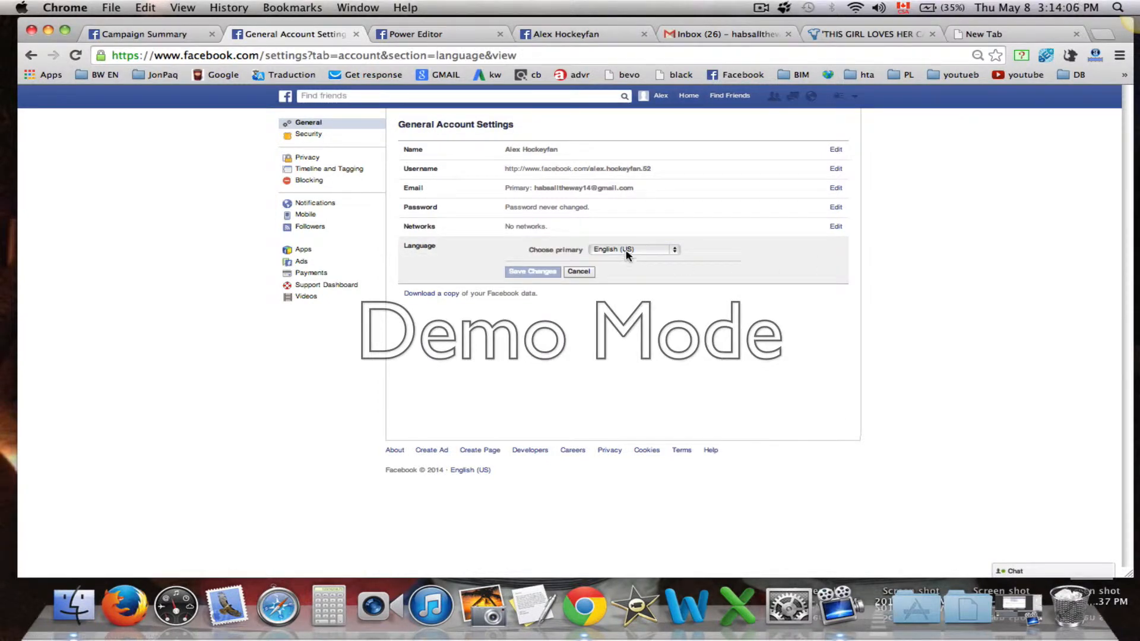
left_click(627, 250)
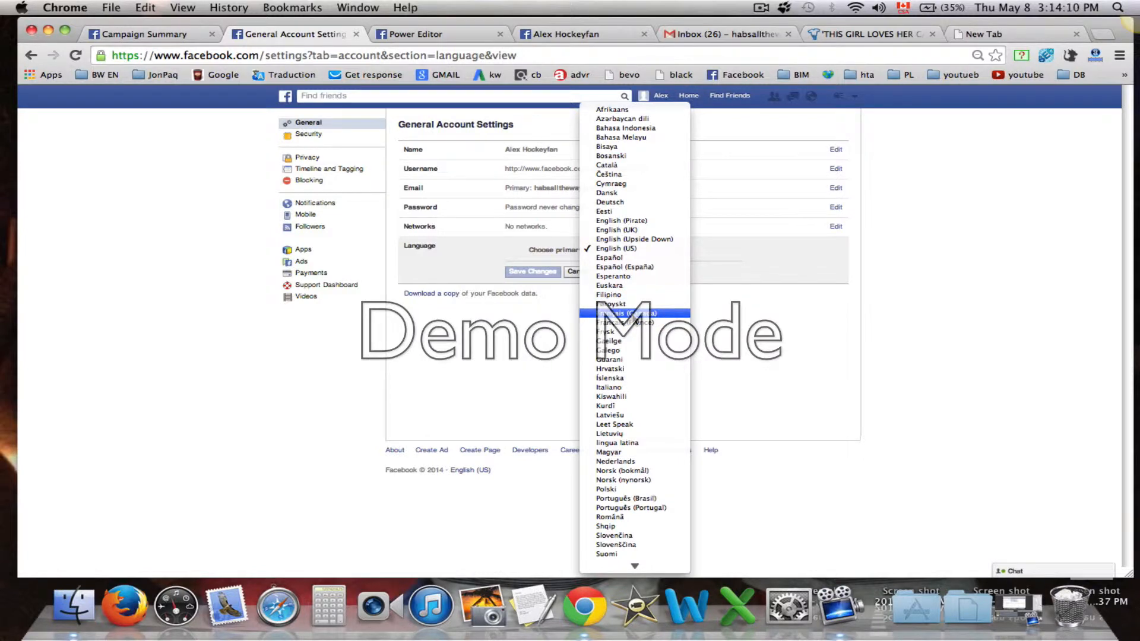
left_click(626, 313)
left_click(533, 272)
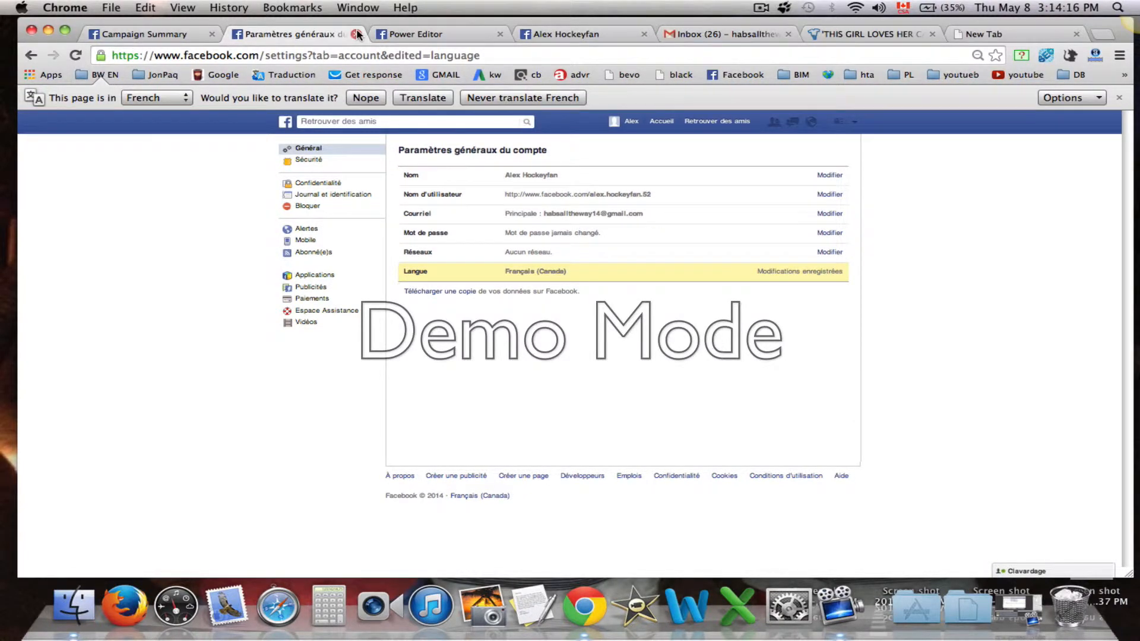
left_click(356, 34)
left_click(143, 34)
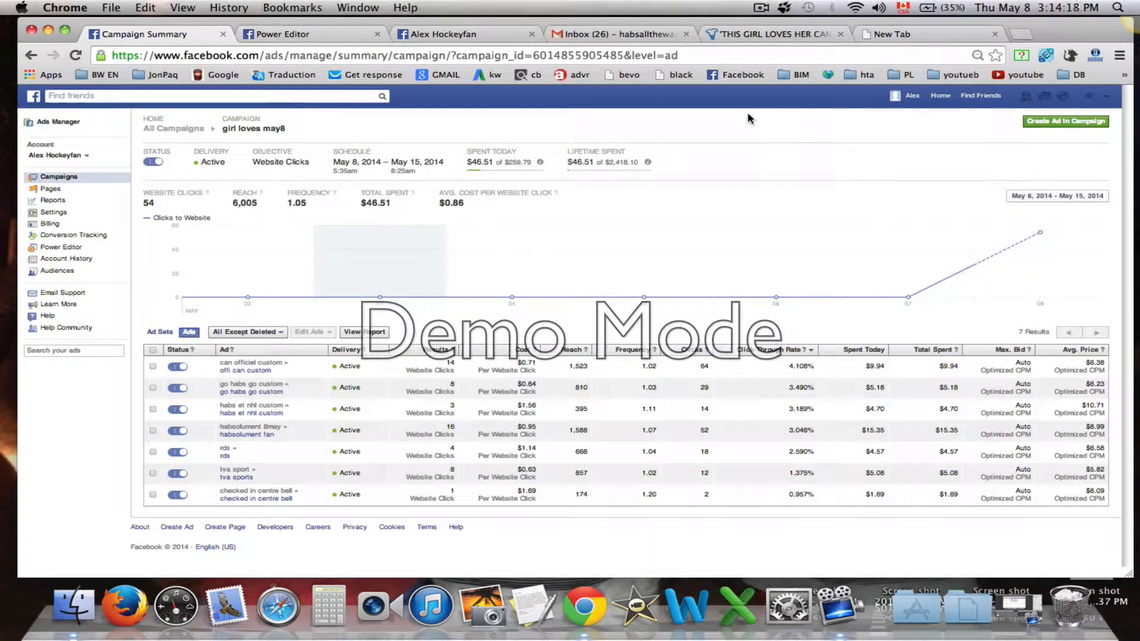
Start a new ad with the Page likes objective for the J'aime les Canadiens de Montréal Page.
left_click(1107, 98)
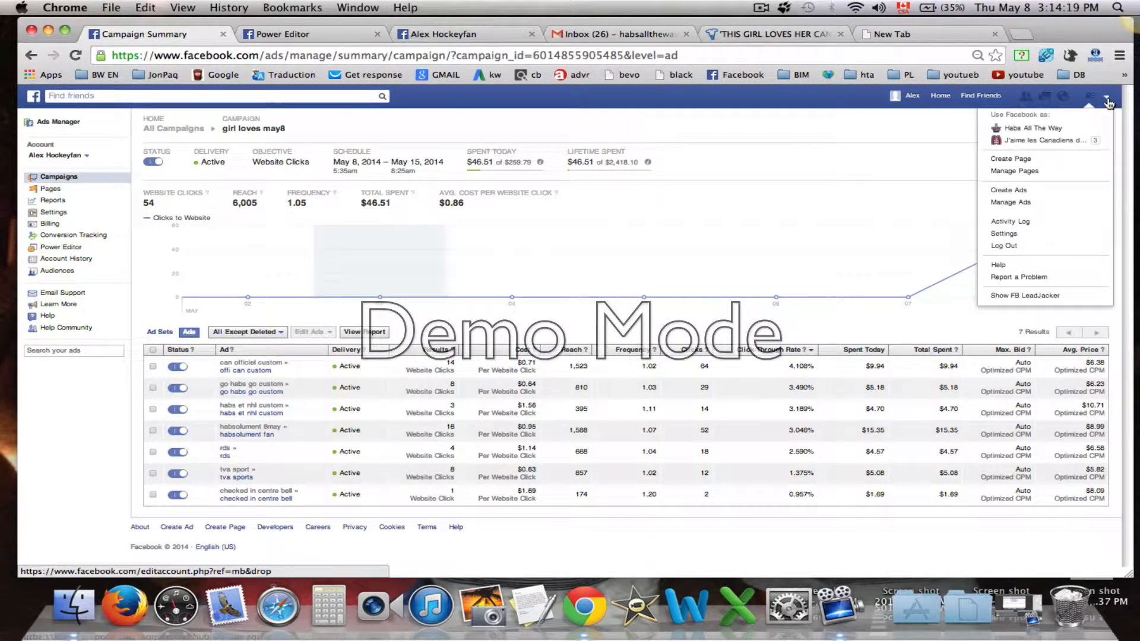
left_click(1025, 191)
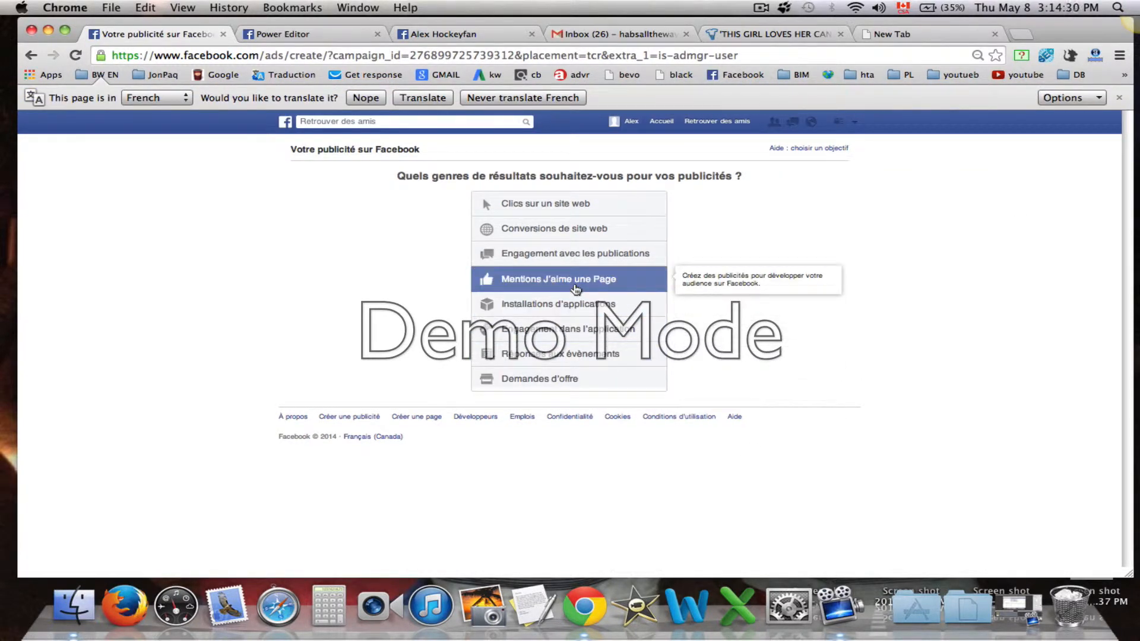
left_click(575, 289)
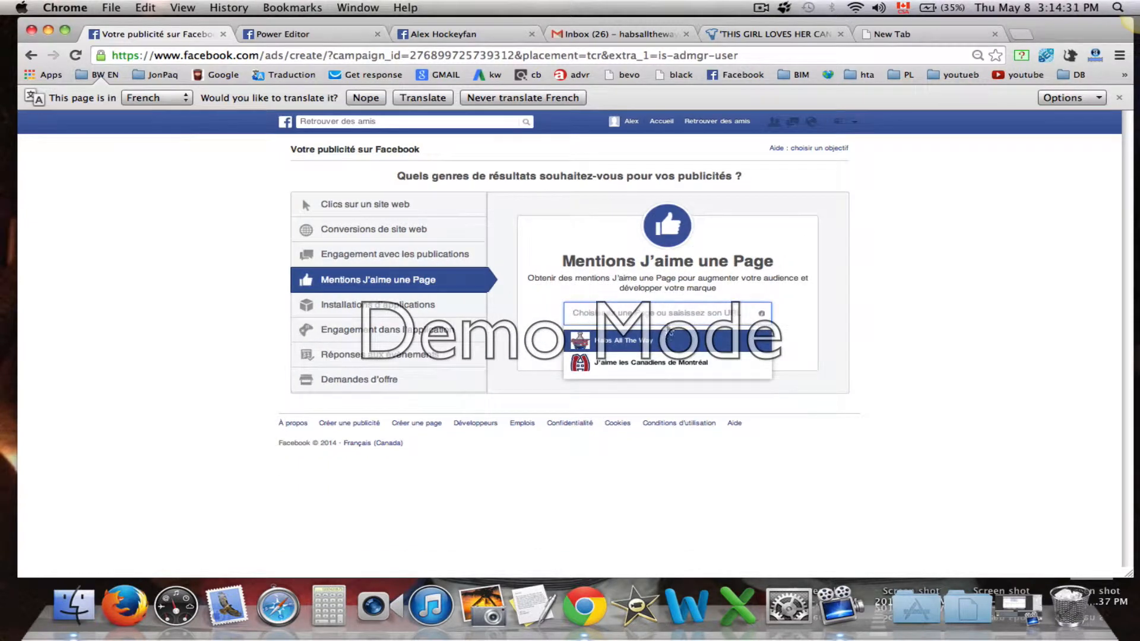
left_click(639, 371)
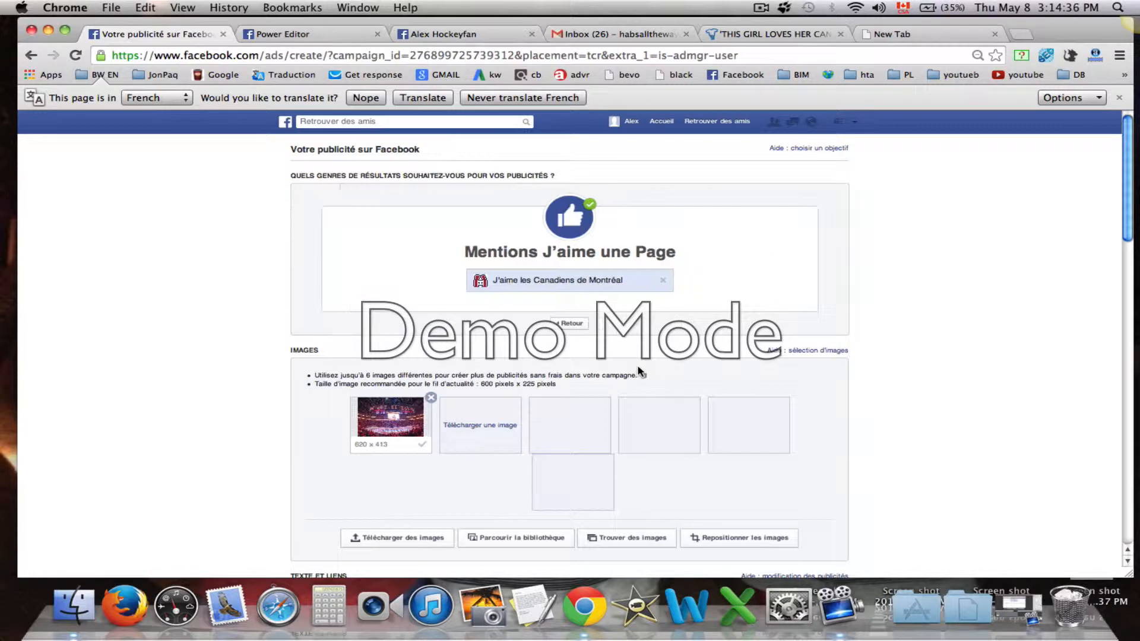
Remove the arena photo from the ad's images and review the Texte et liens section.
scroll(638, 368, "down", 2)
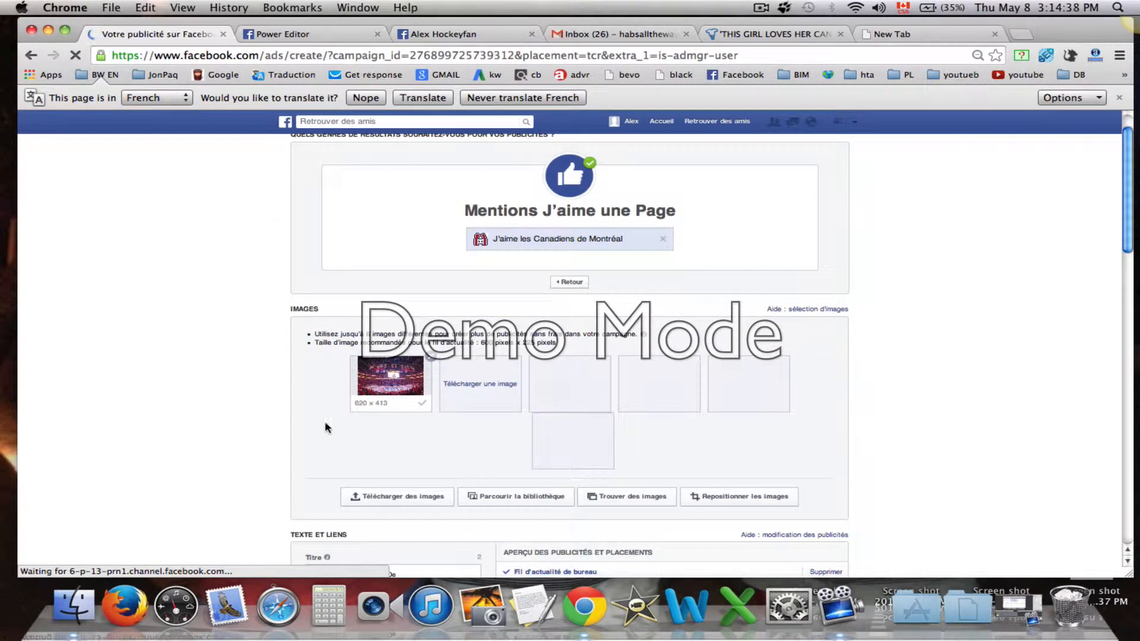
left_click(432, 359)
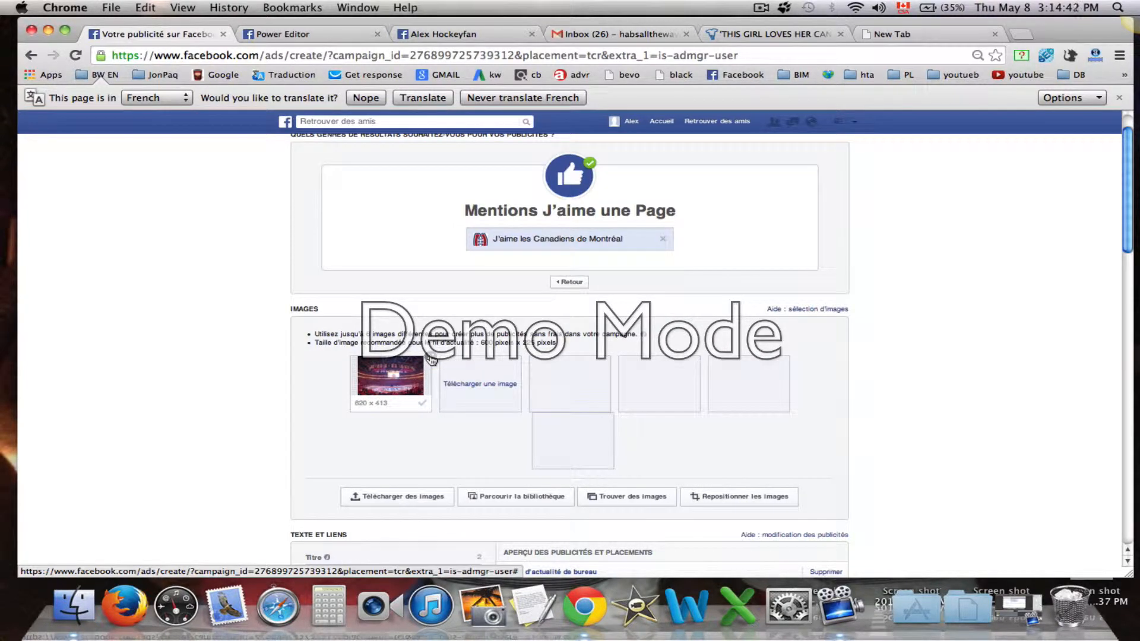
scroll(237, 368, "down", 3)
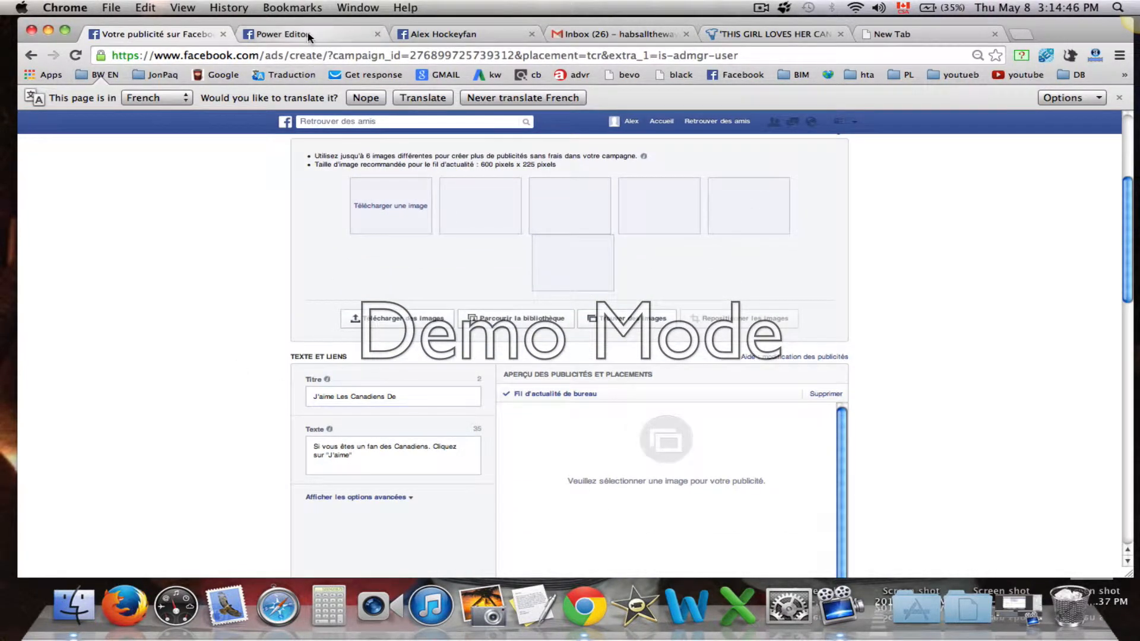
scroll(349, 248, "down", 2)
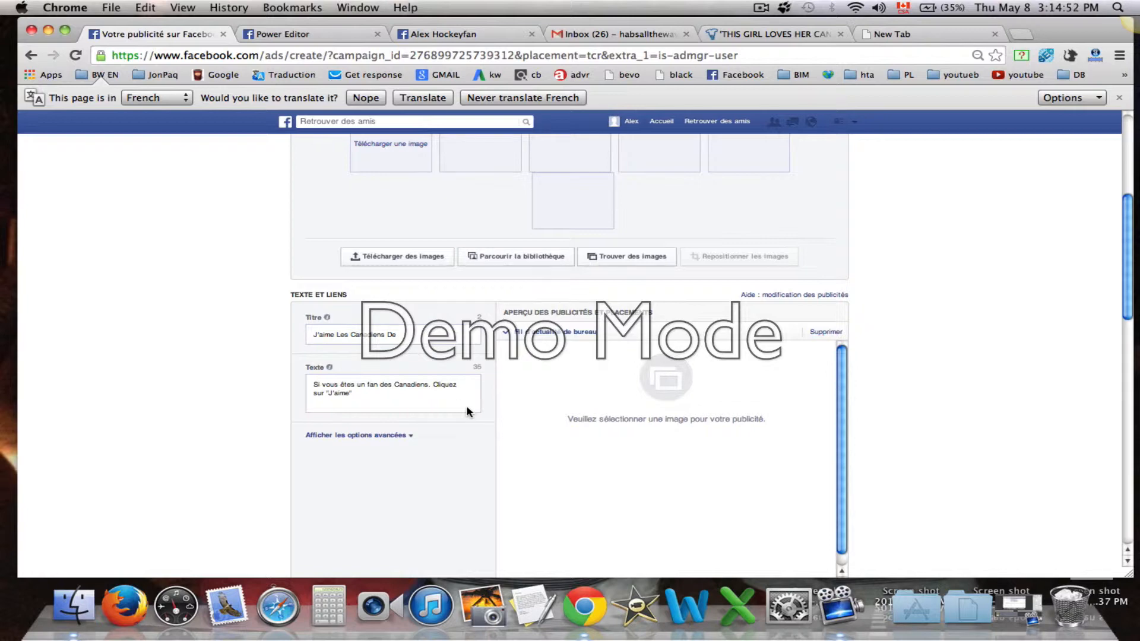
scroll(467, 411, "down", 5)
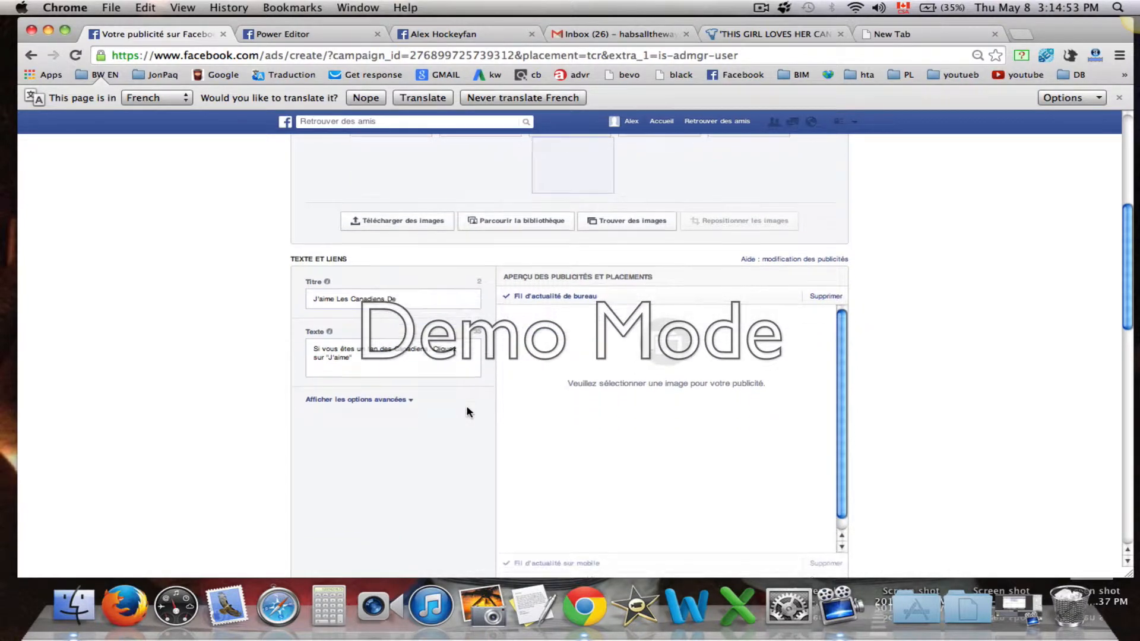
scroll(467, 412, "up", 4)
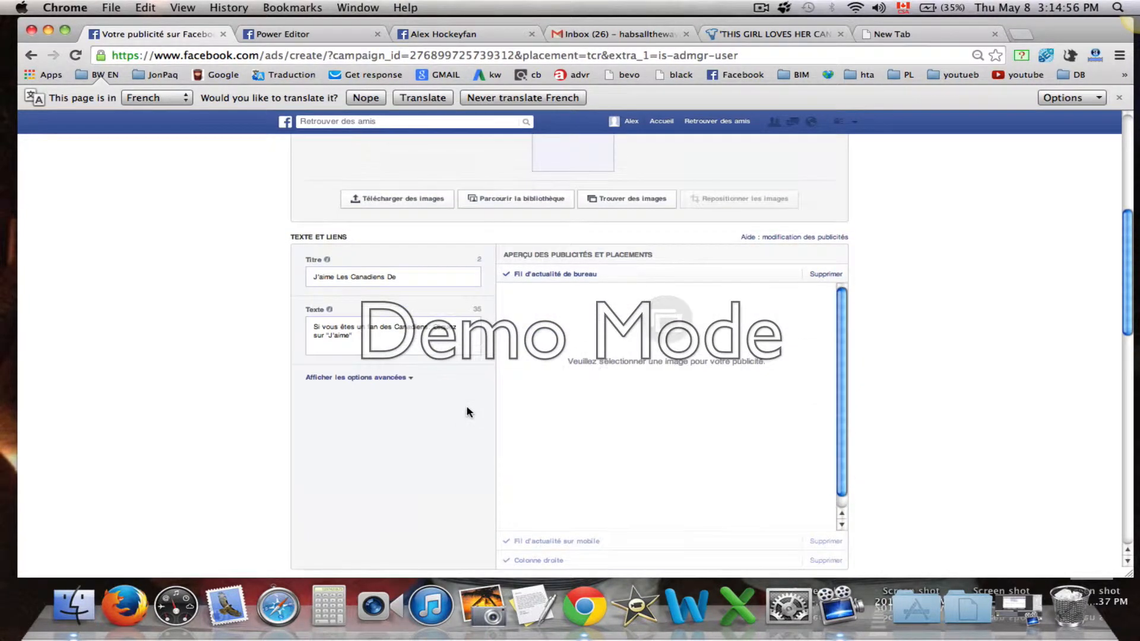
scroll(560, 287, "up", 10)
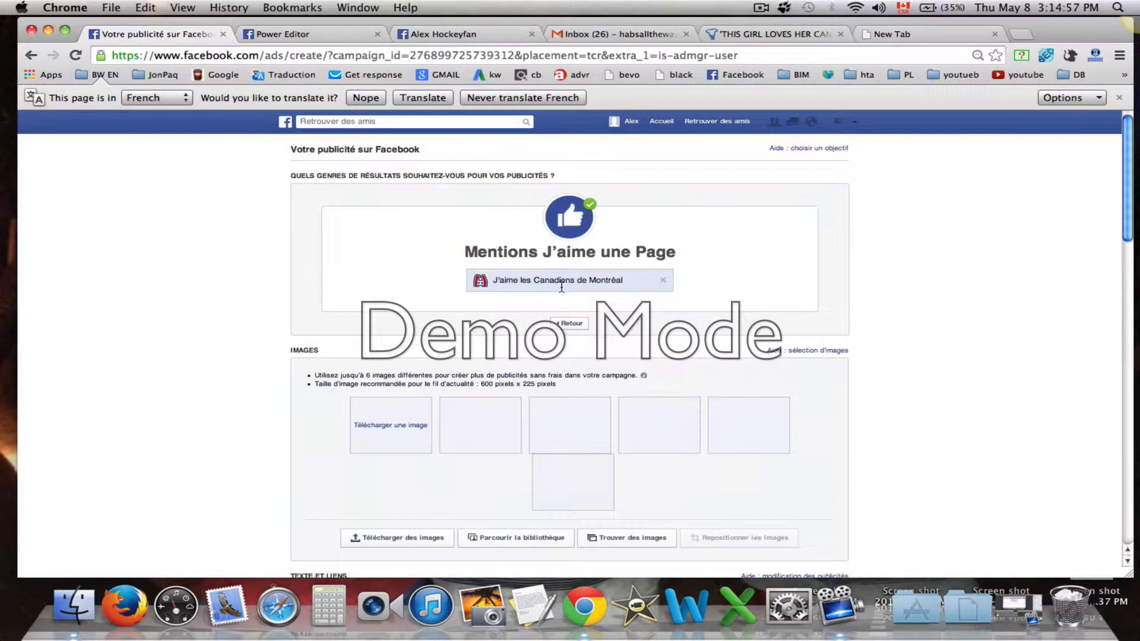
left_click(295, 34)
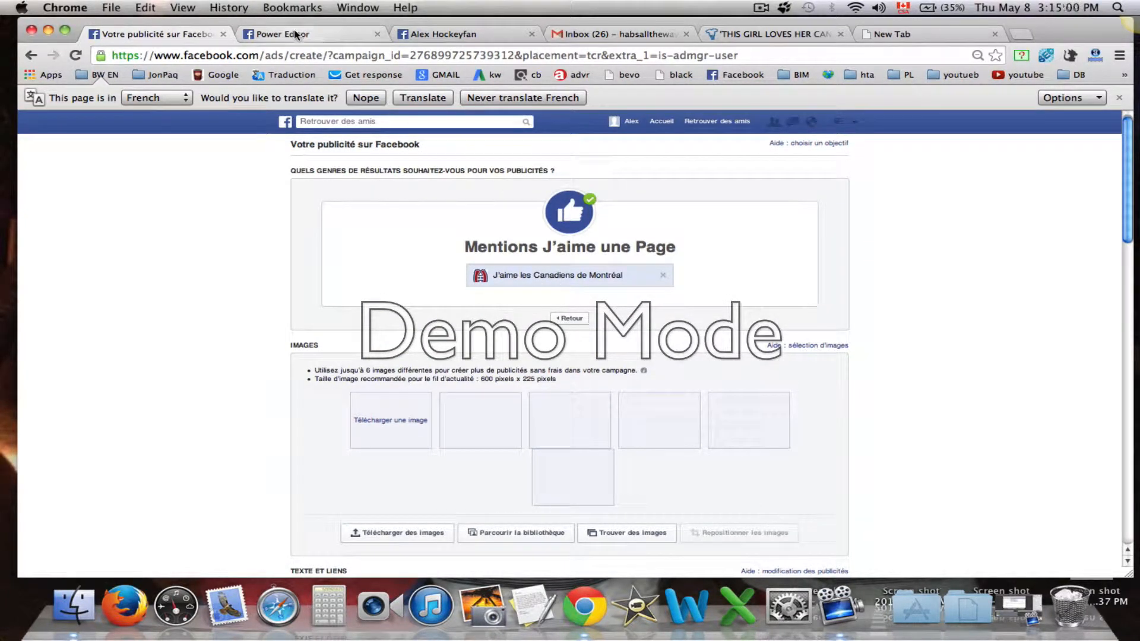
Move between the ad-creation, Power Editor and personal profile tabs.
left_click(151, 34)
left_click(374, 31)
left_click(442, 34)
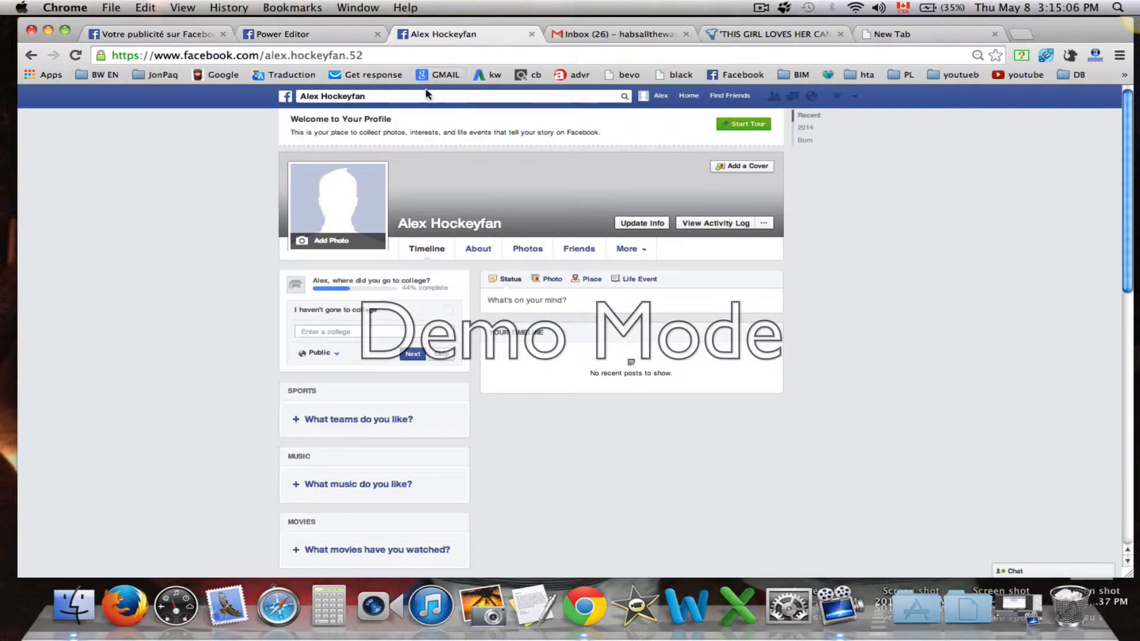
Search for the beautician by name, open her profile, and go to the Institut beauté divine Page.
left_click(414, 101)
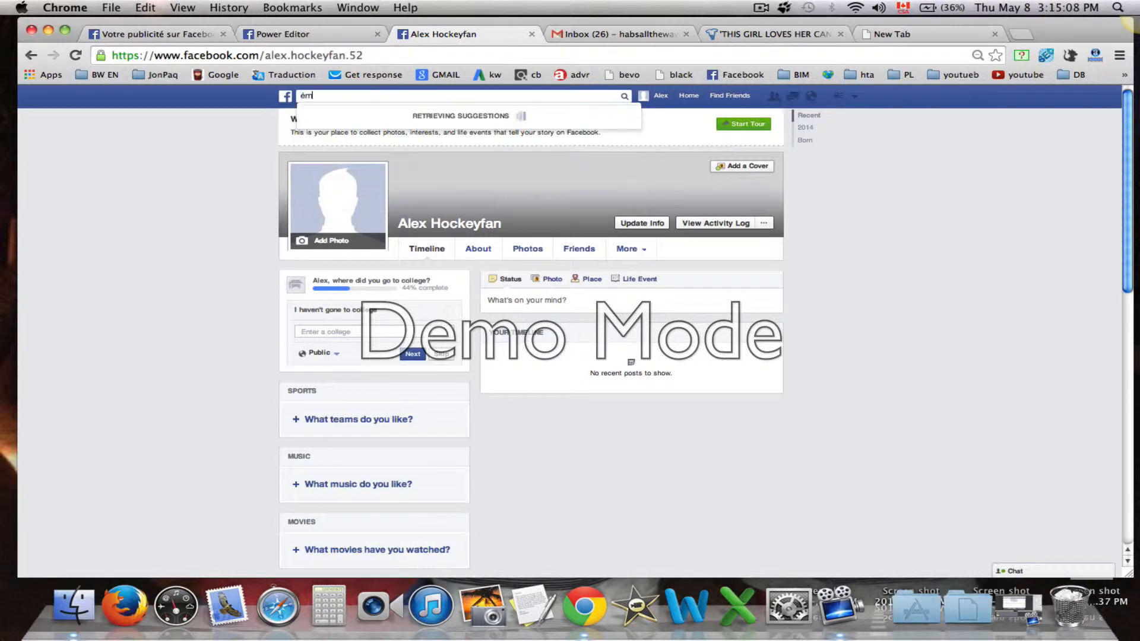
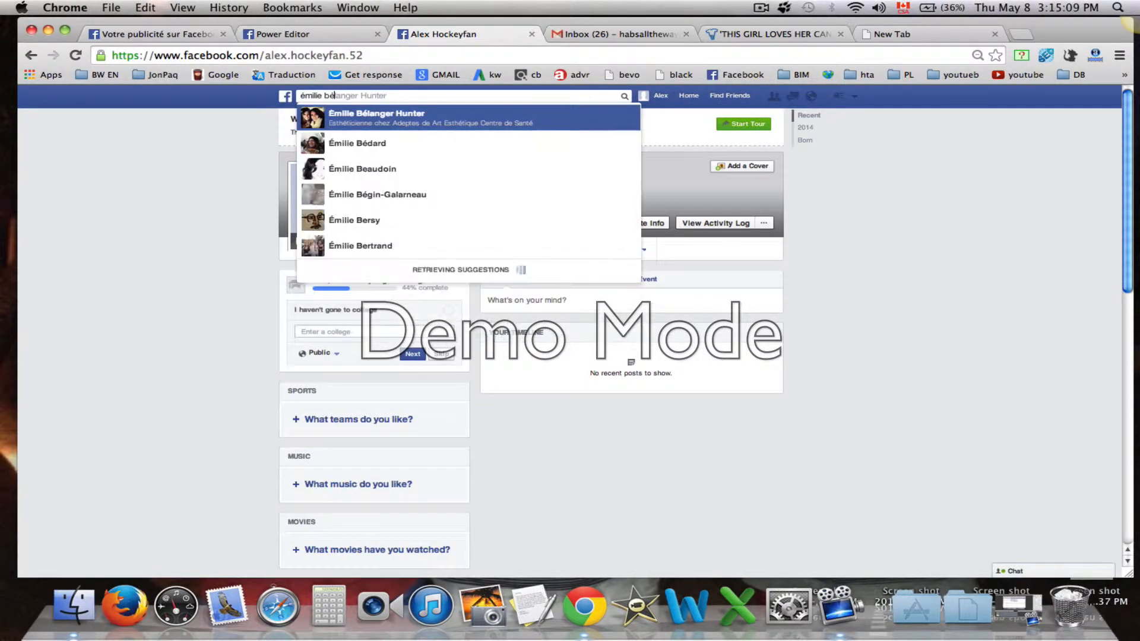
left_click(435, 120)
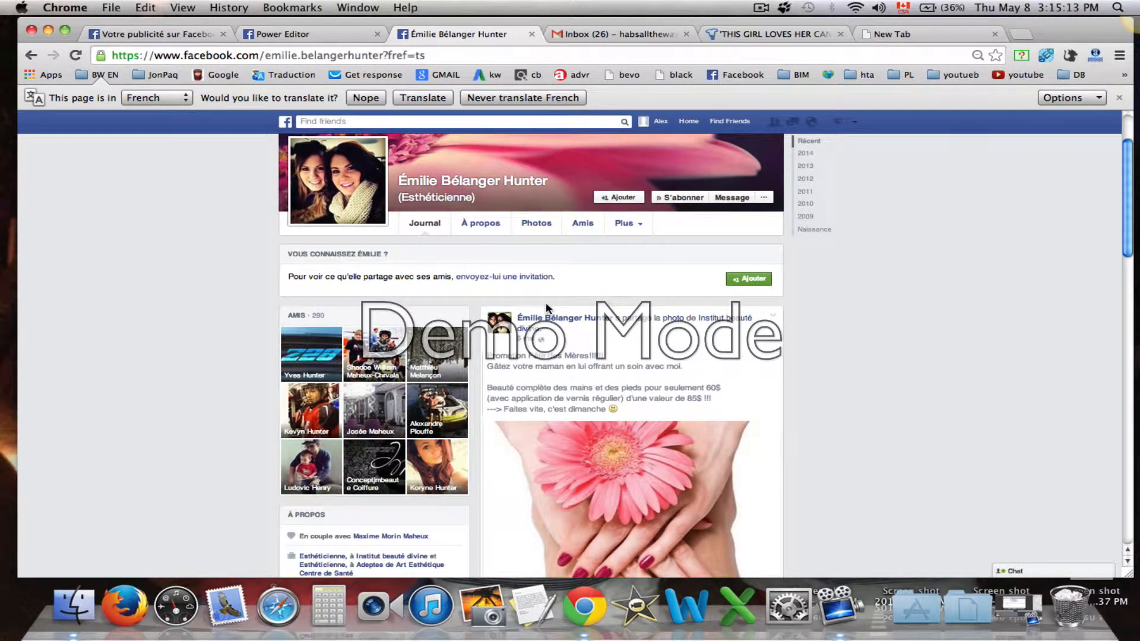
left_click(735, 324)
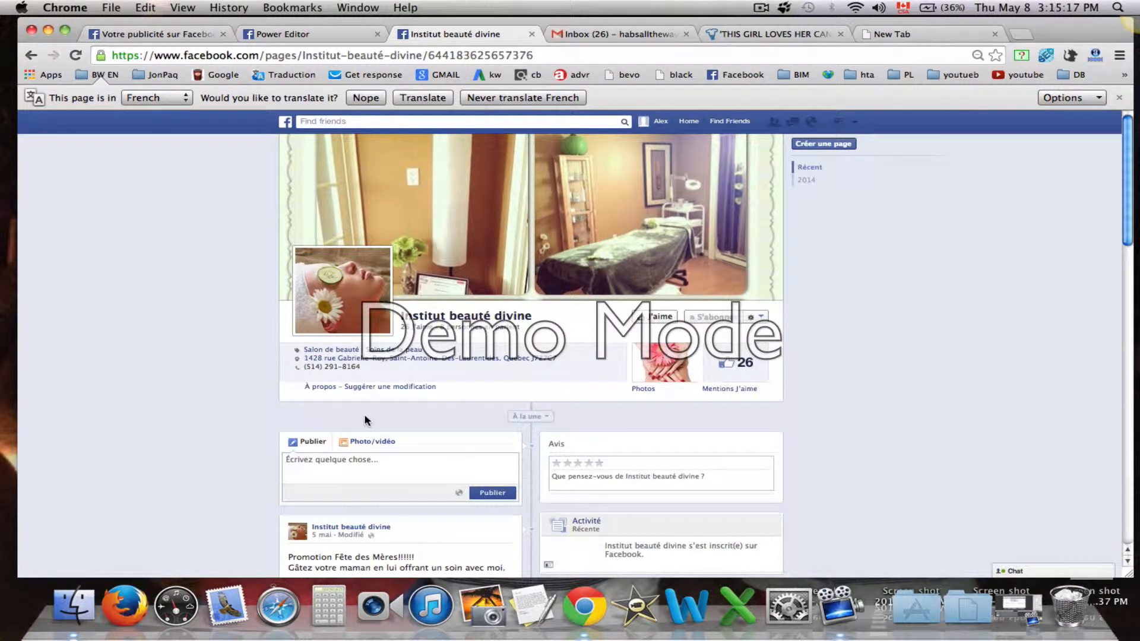
Open the Institut beauté divine Photos and enlarge the cucumber-and-daisy spa photo.
scroll(365, 421, "down", 6)
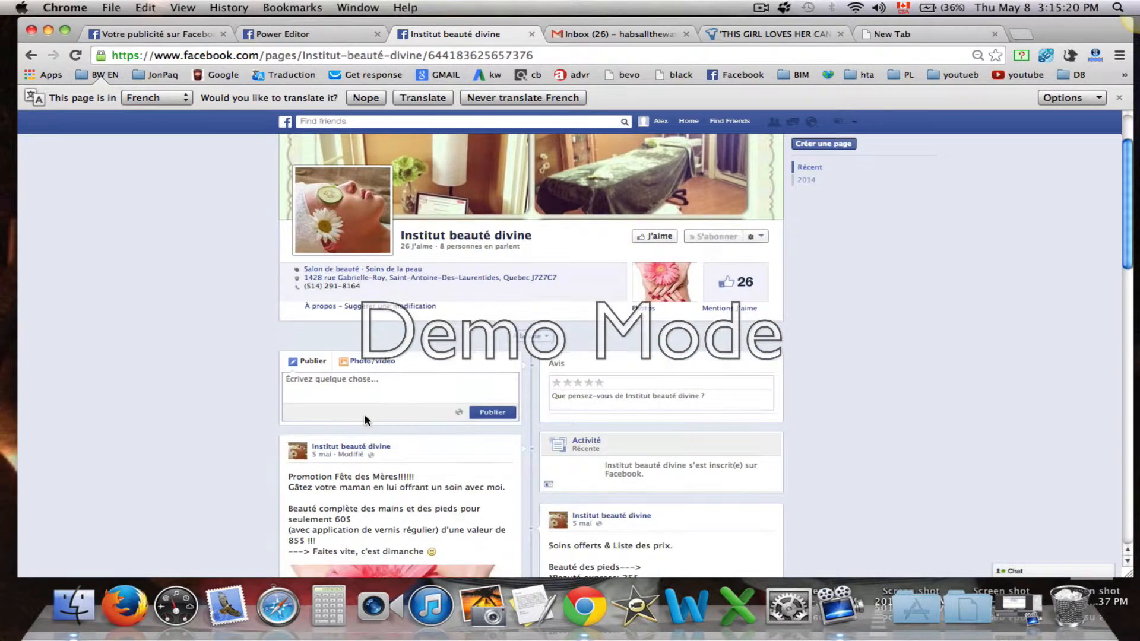
scroll(366, 420, "down", 5)
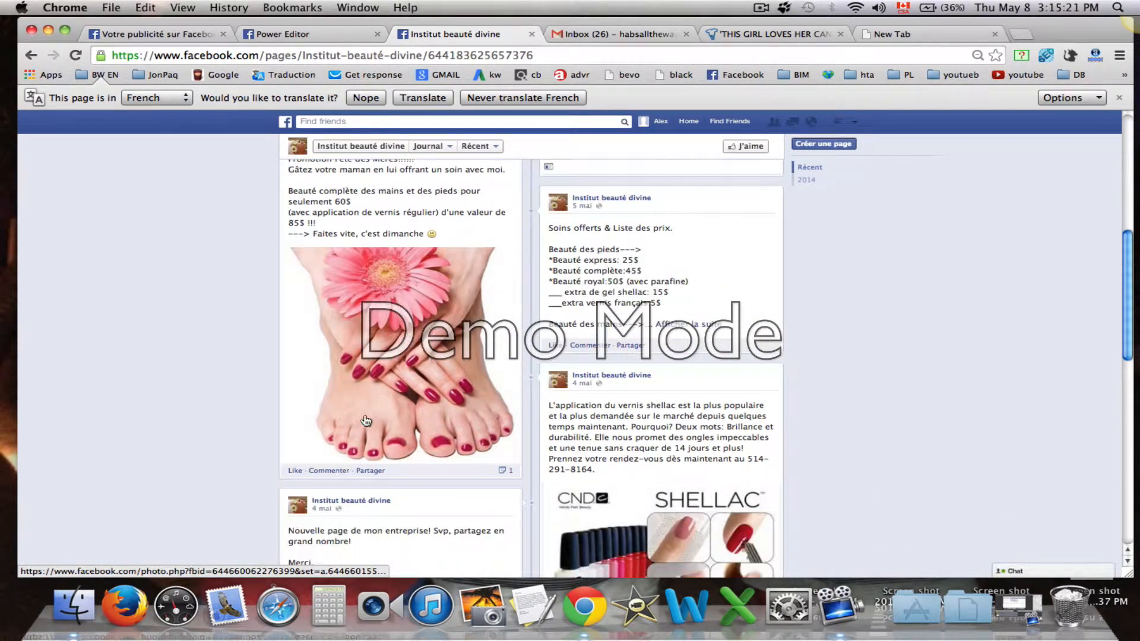
scroll(365, 422, "down", 1)
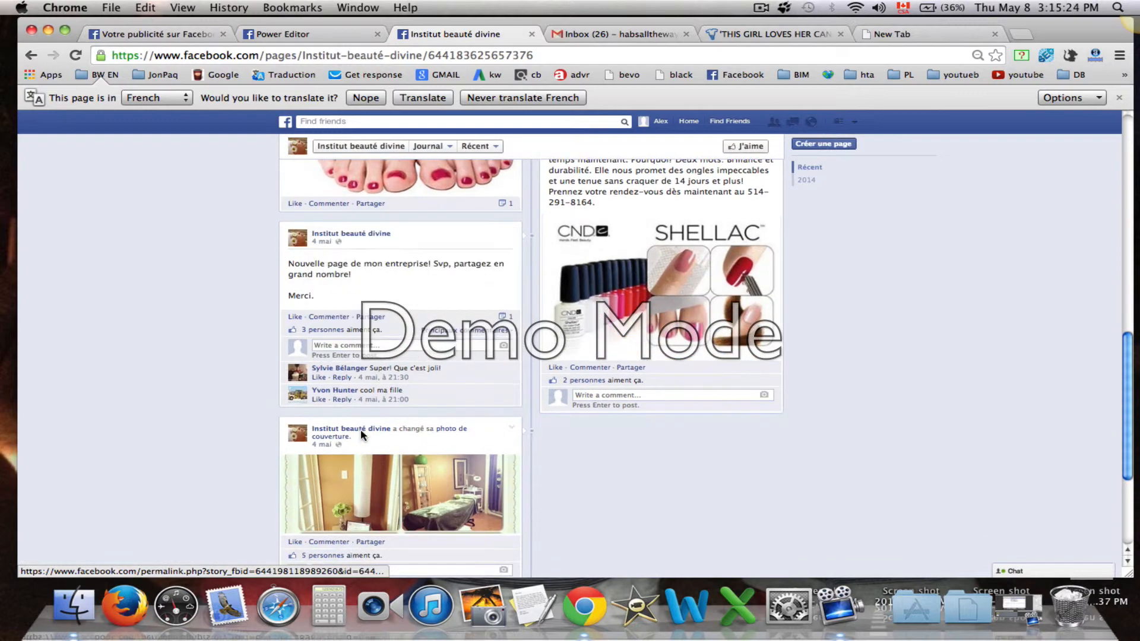
scroll(647, 456, "down", 4)
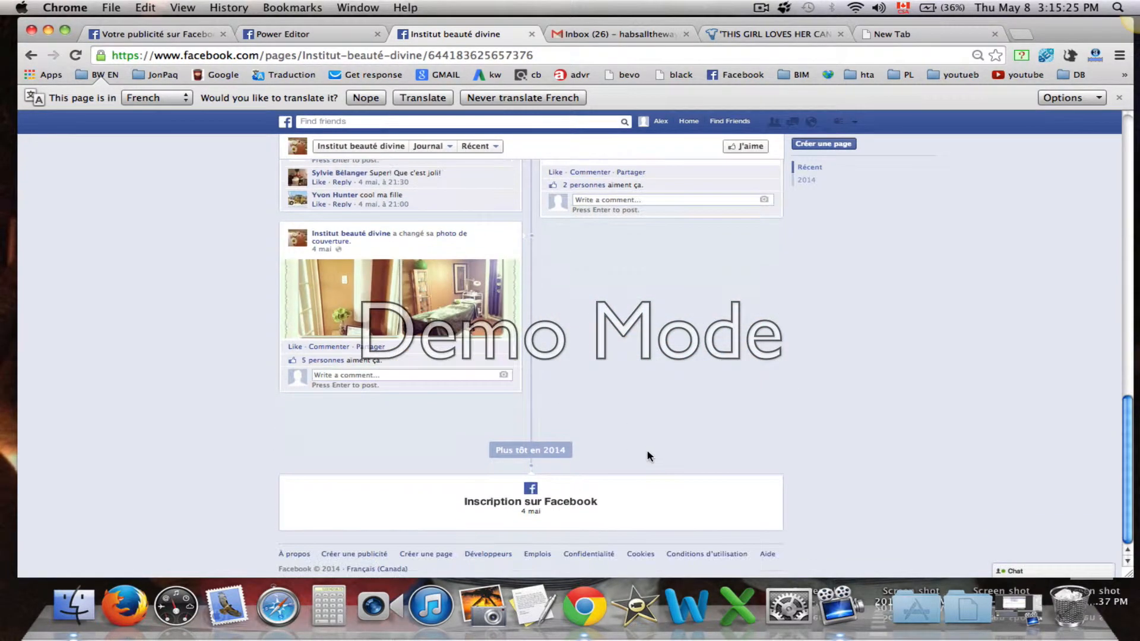
scroll(658, 440, "up", 20)
left_click(677, 378)
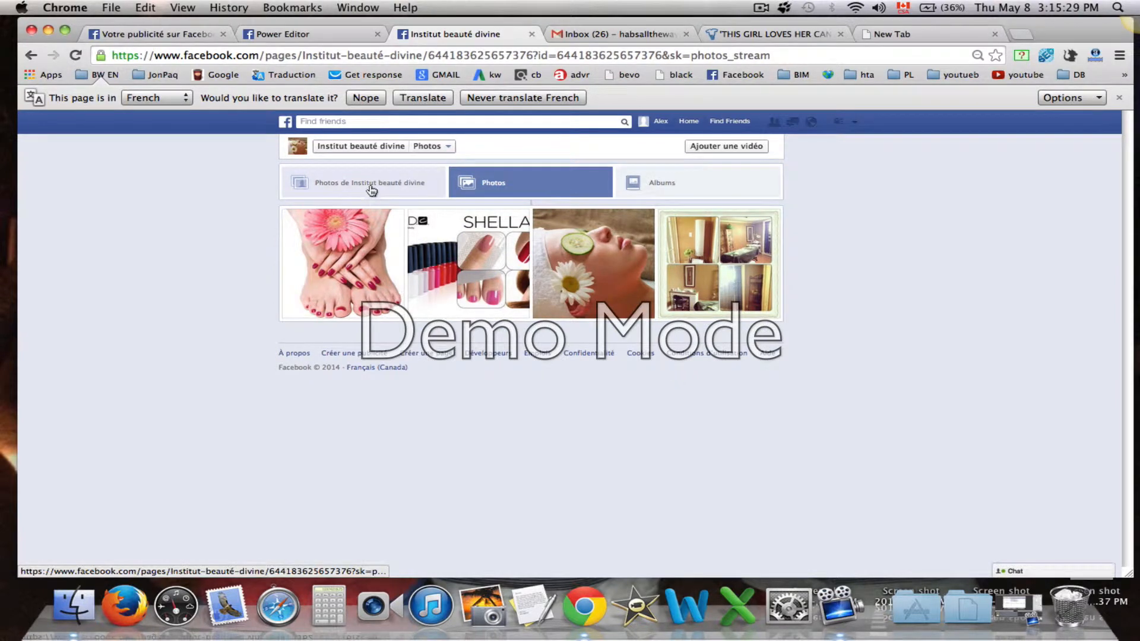
left_click(596, 260)
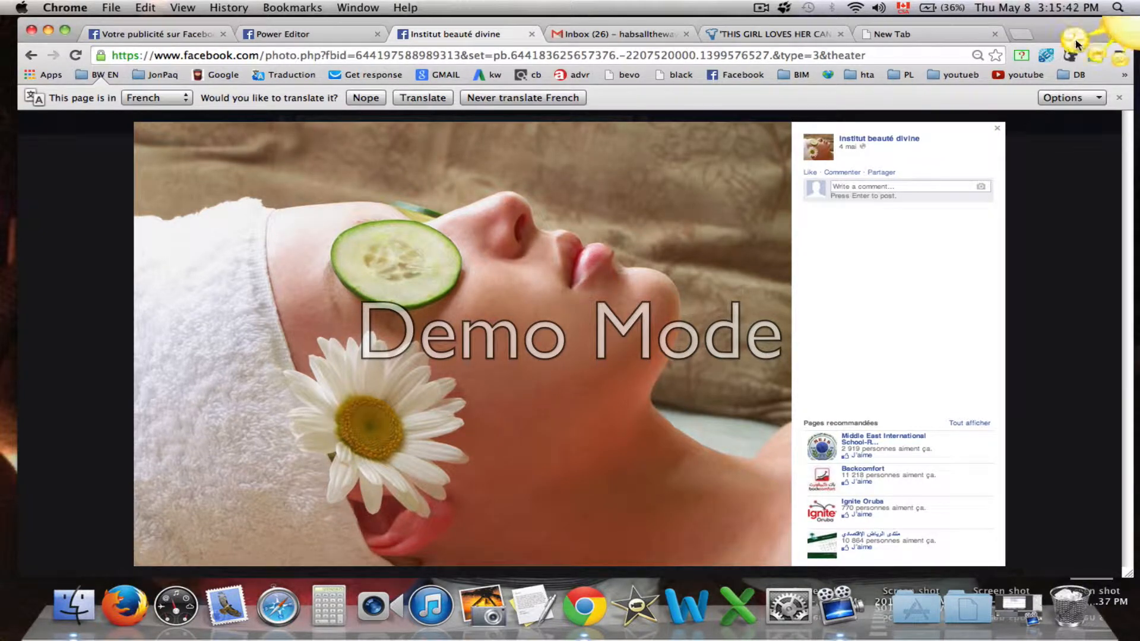
Start a Jing capture and frame the enlarged spa photo at exactly 776 x 424.
left_click(1075, 41)
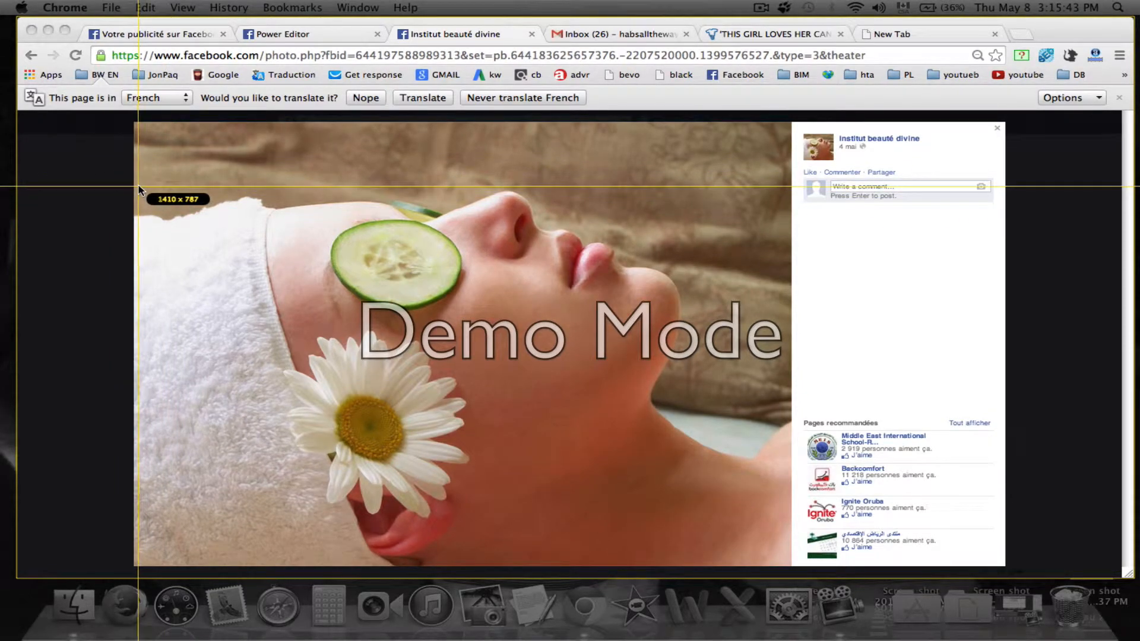
left_click_drag(136, 186, 787, 514)
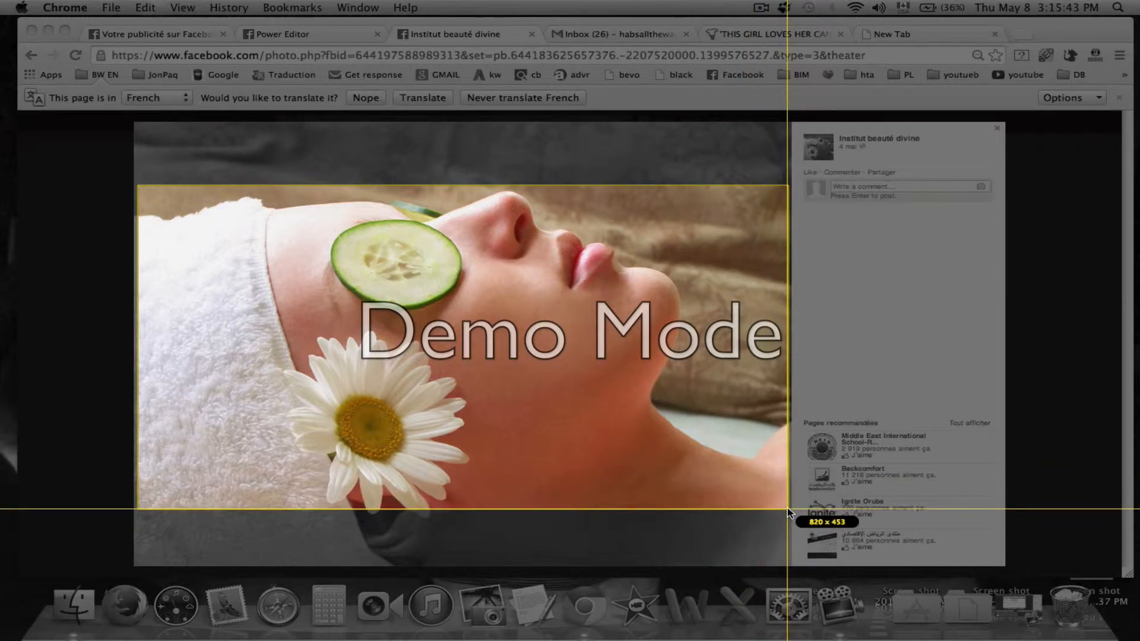
left_click_drag(789, 512, 791, 512)
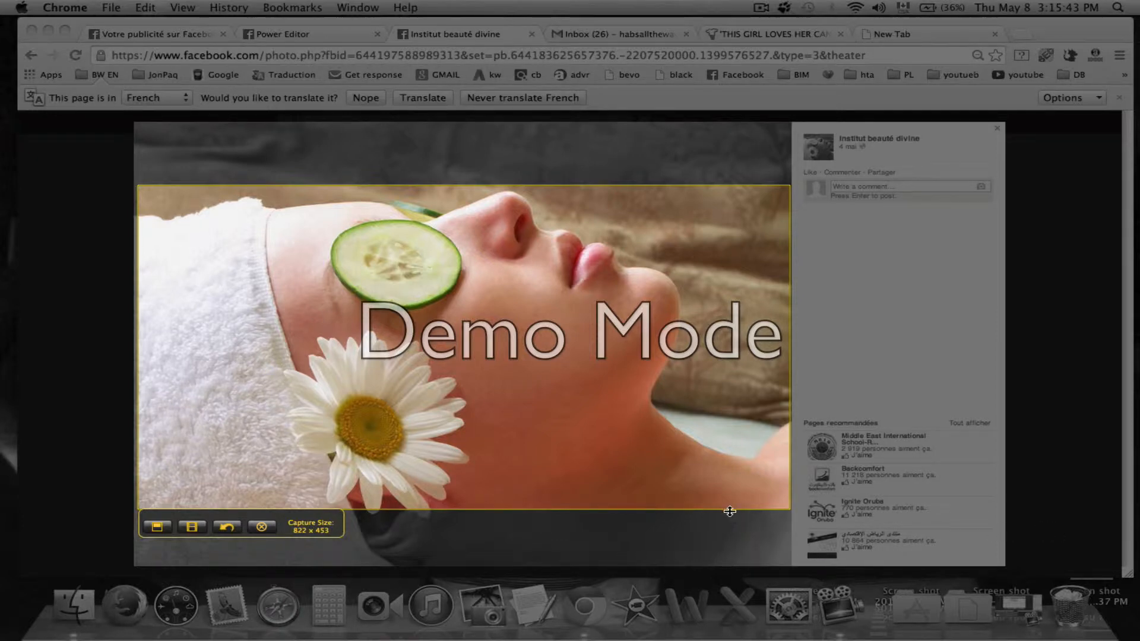
left_click_drag(730, 511, 725, 494)
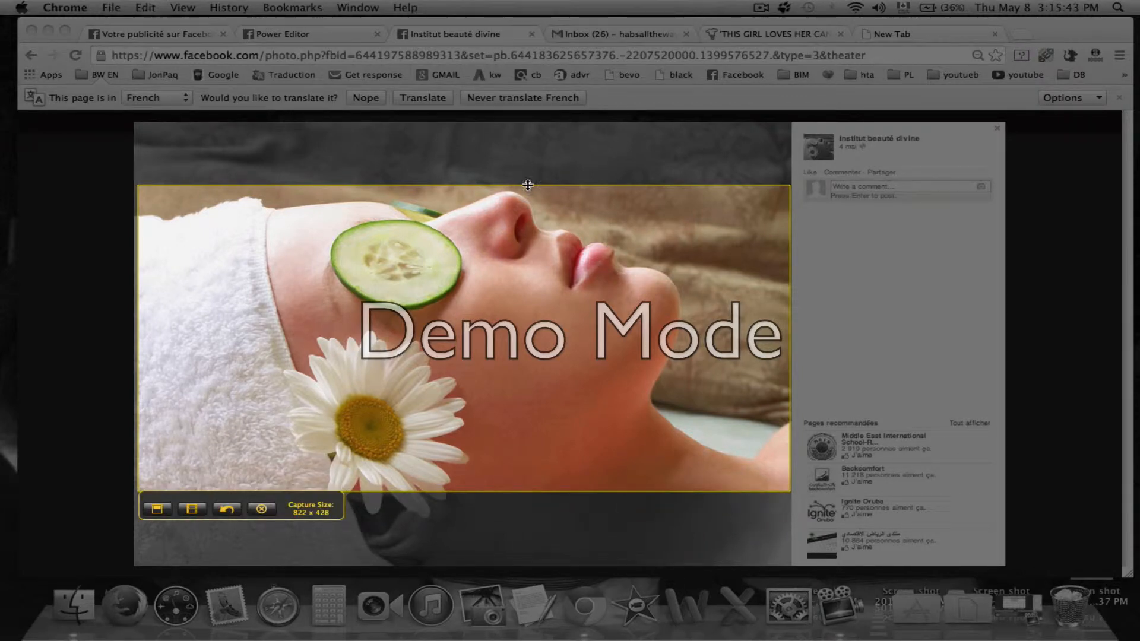
left_click_drag(528, 185, 526, 188)
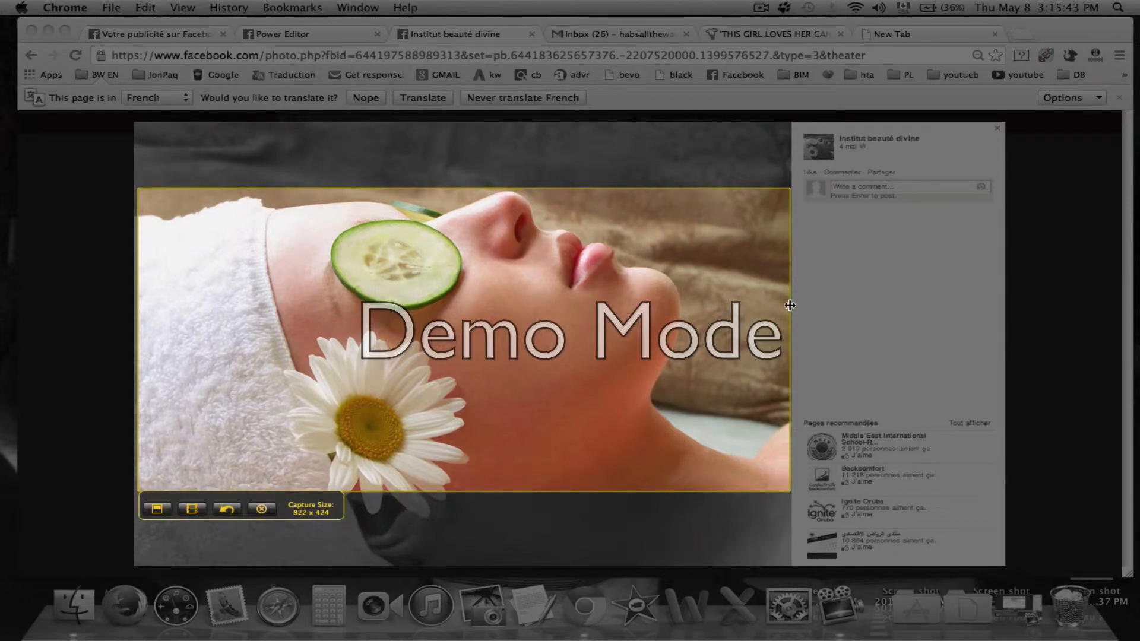
left_click_drag(791, 302, 752, 308)
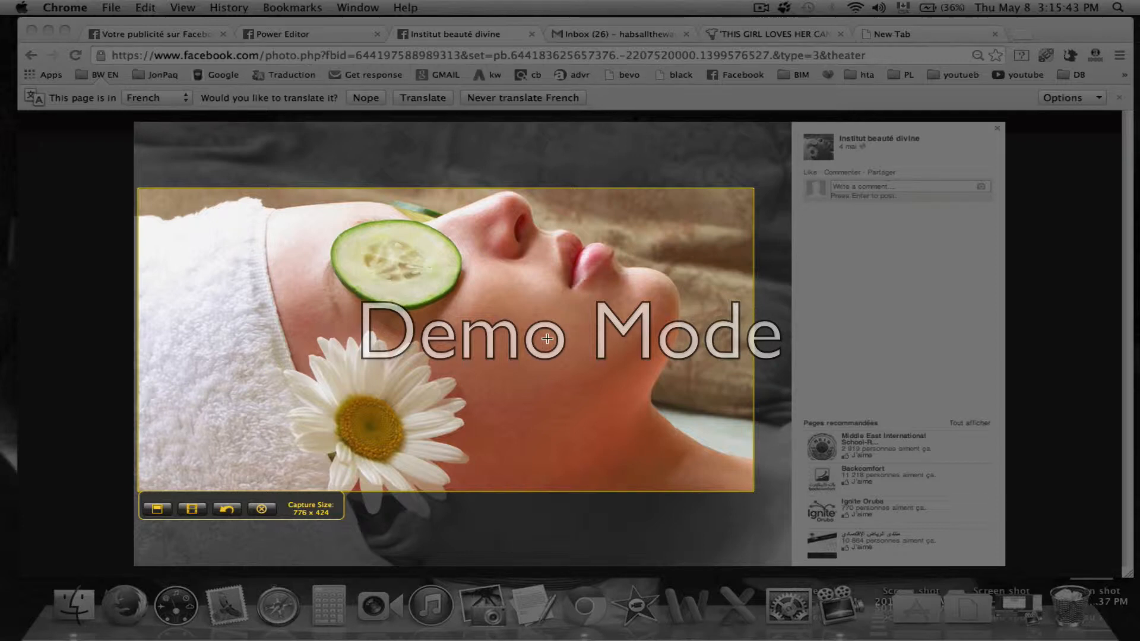
left_click_drag(547, 339, 553, 339)
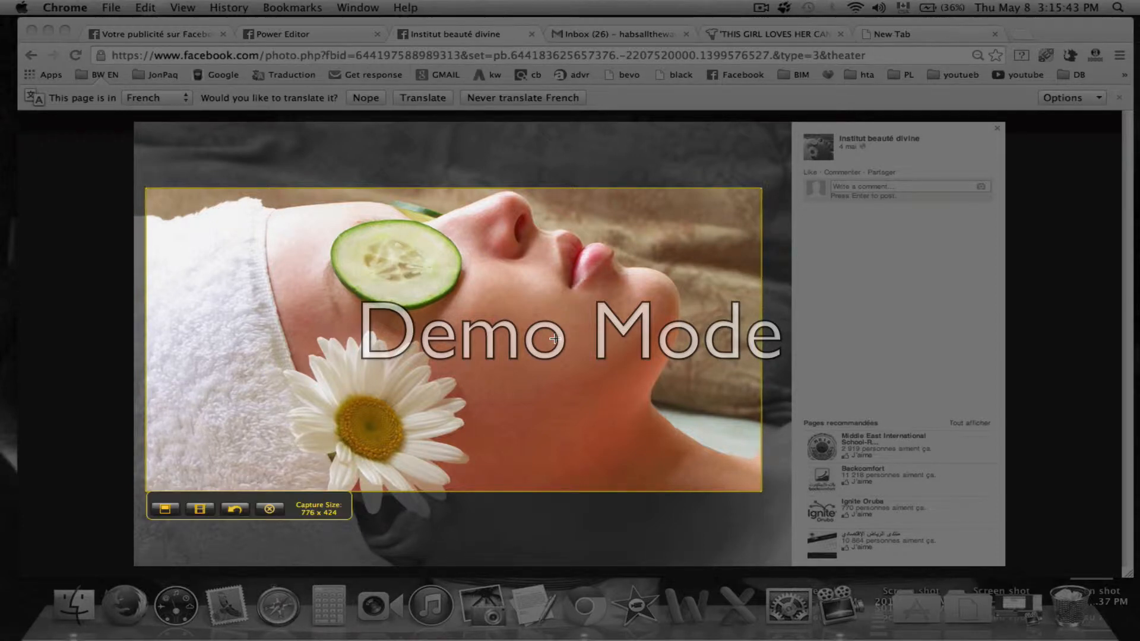
Capture the framed spa photo and save it as the image 'plus de jaime emilie'.
left_click(165, 508)
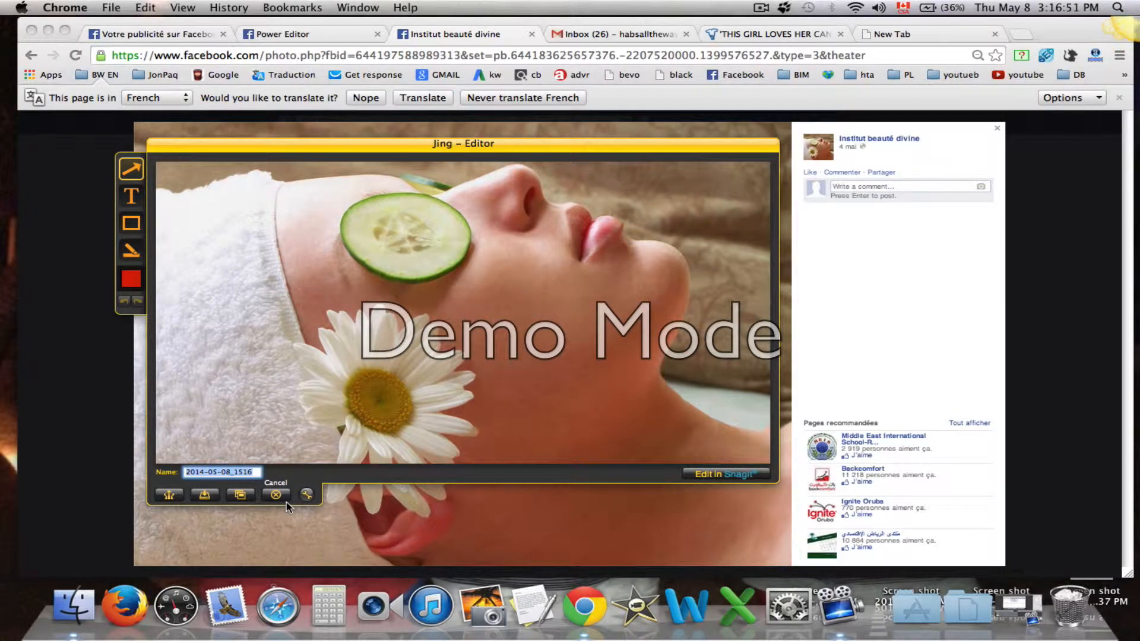
type("plus de ")
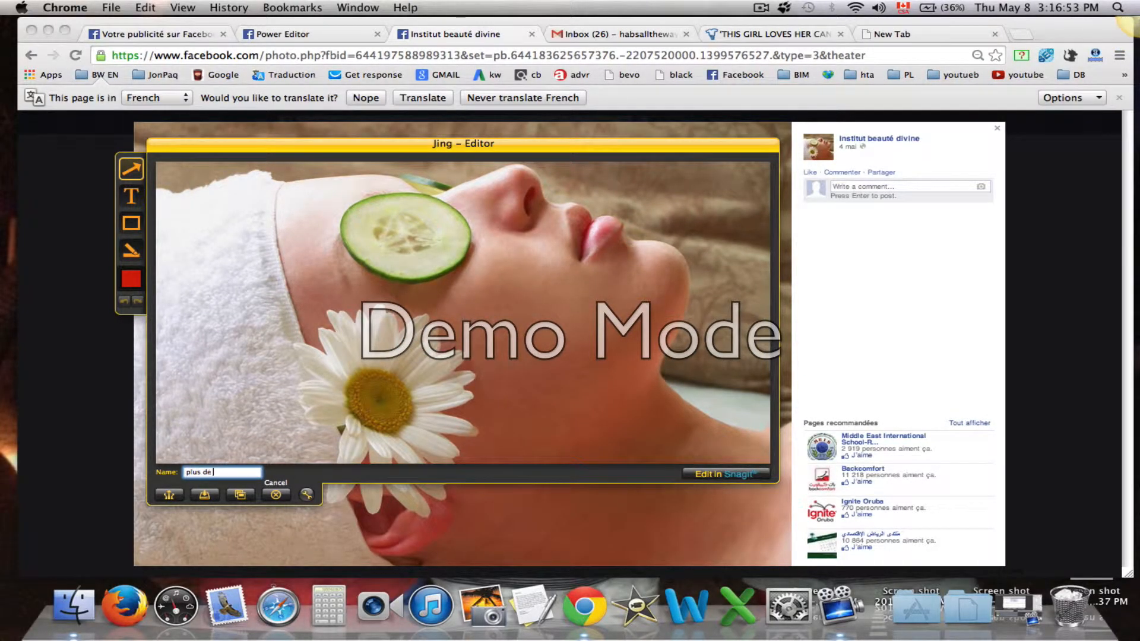
type("jaime emilie")
left_click(204, 494)
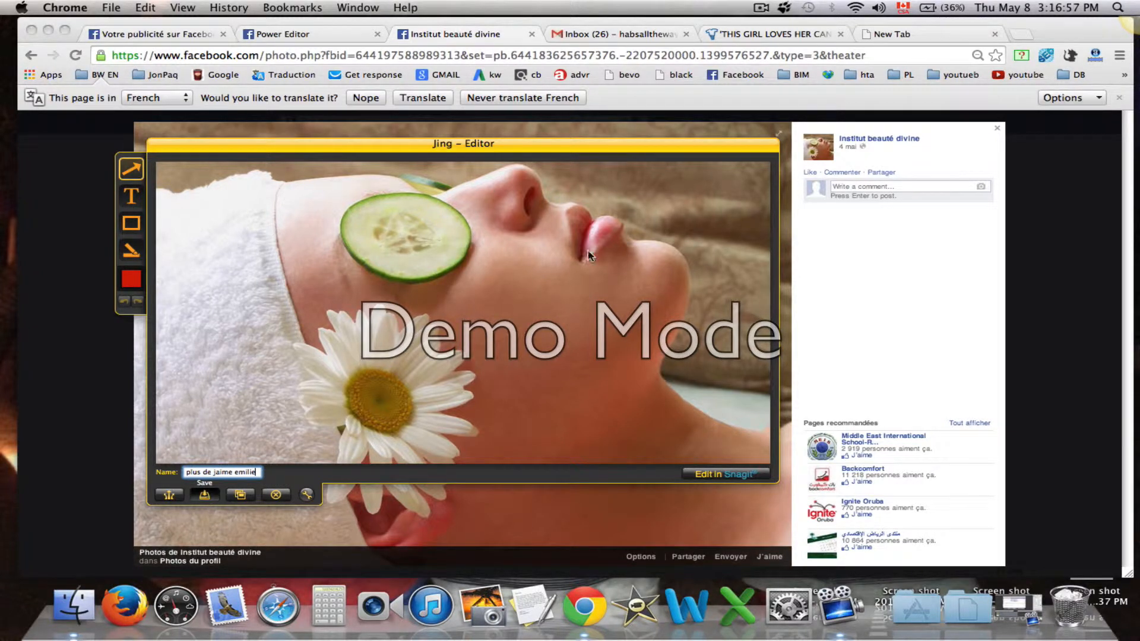
left_click(688, 226)
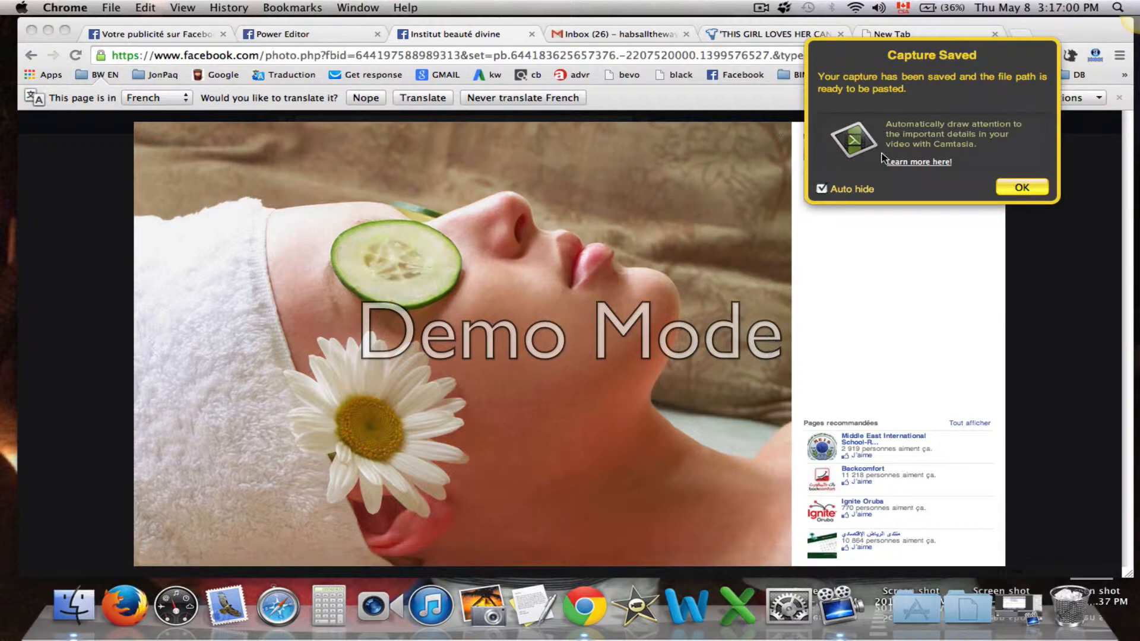
left_click(1021, 189)
left_click(193, 37)
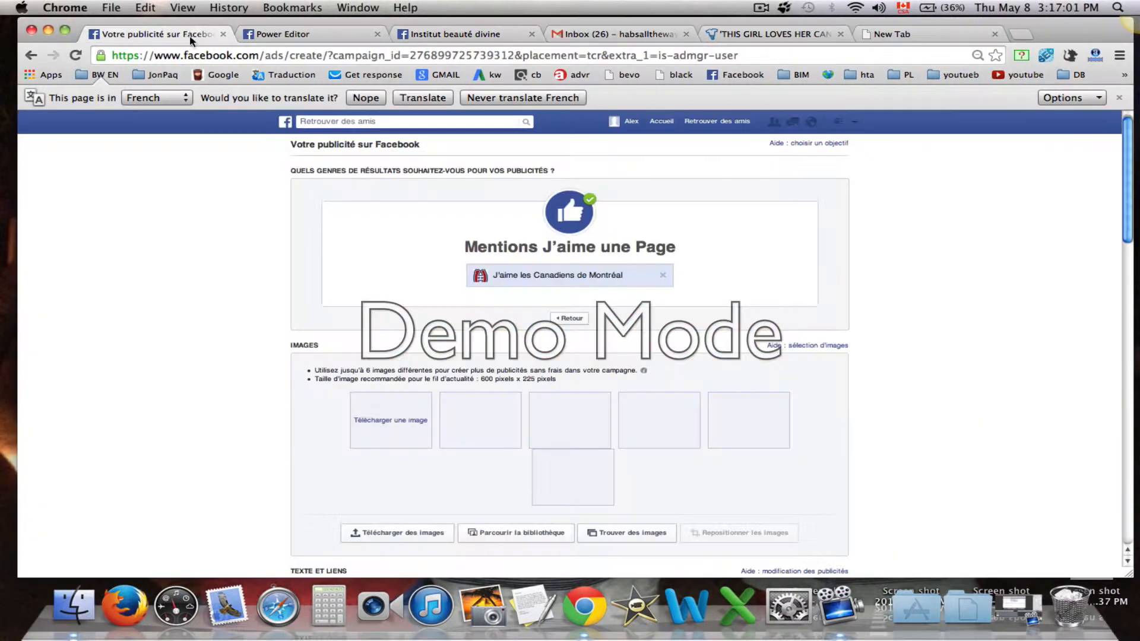
Upload today's 'plus de jaime emilie.png' into the ad's first image slot.
scroll(462, 372, "down", 3)
left_click(380, 341)
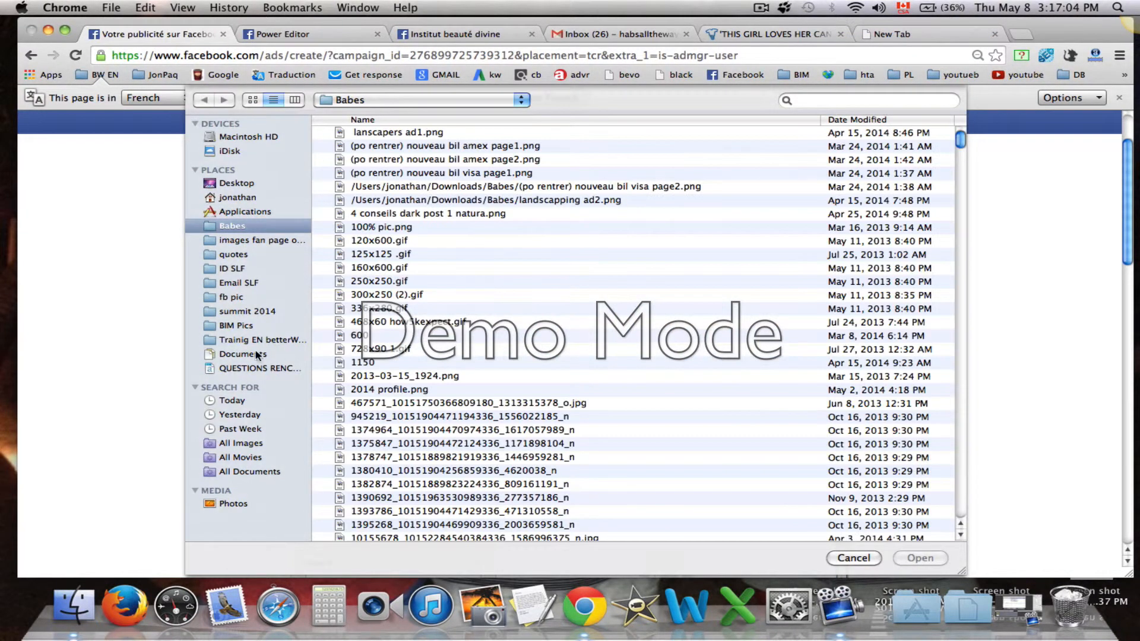
left_click(235, 400)
left_click(478, 133)
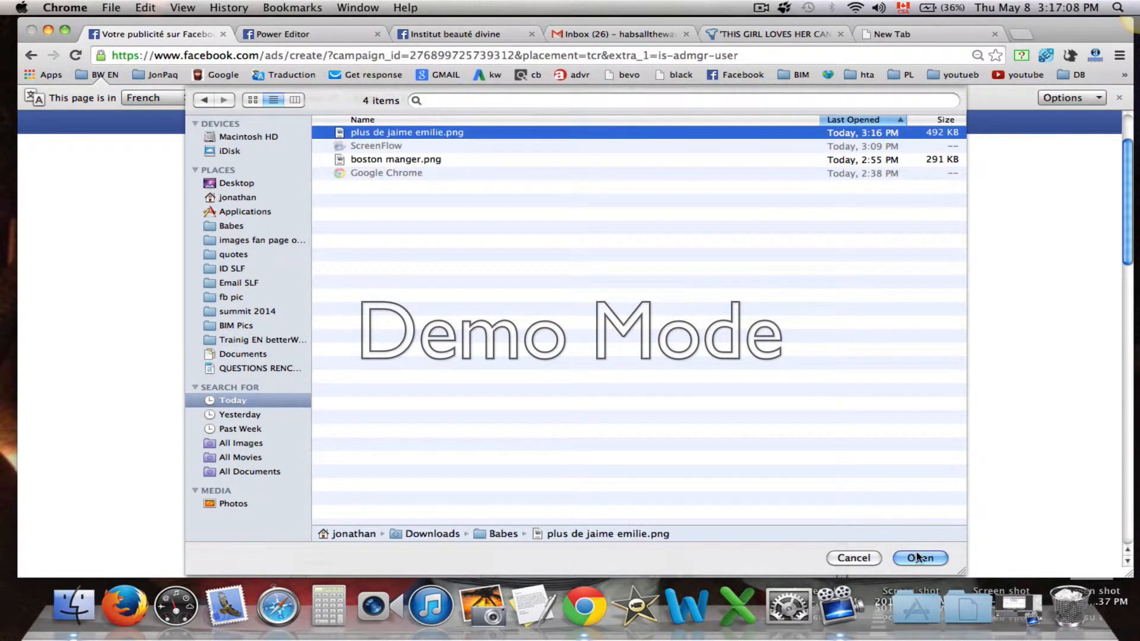
key("Return")
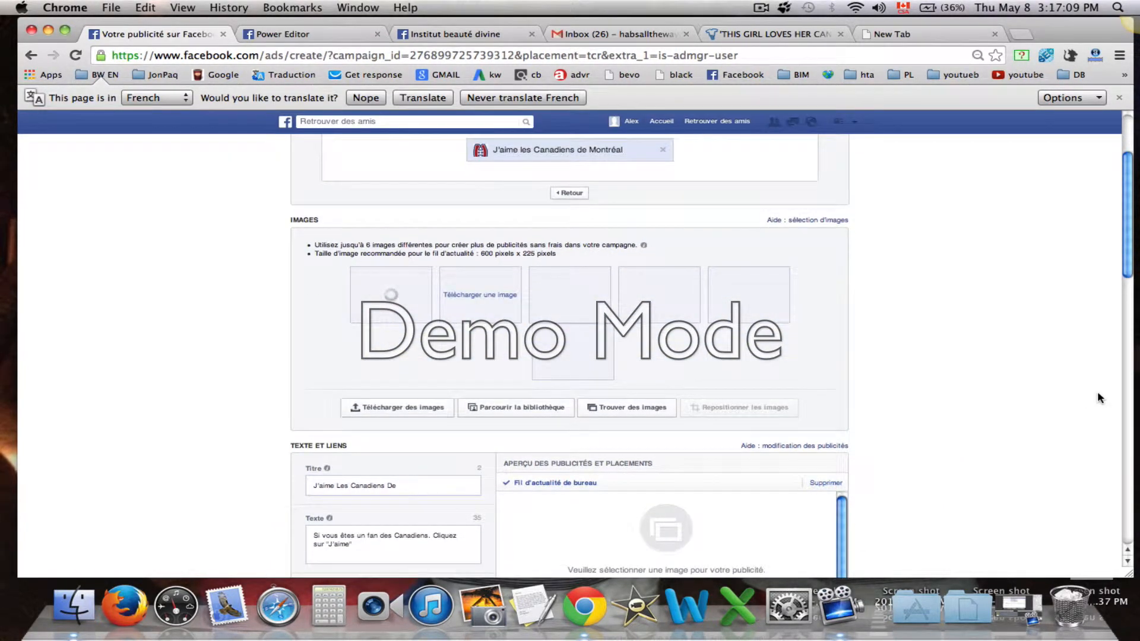
scroll(1096, 391, "down", 1)
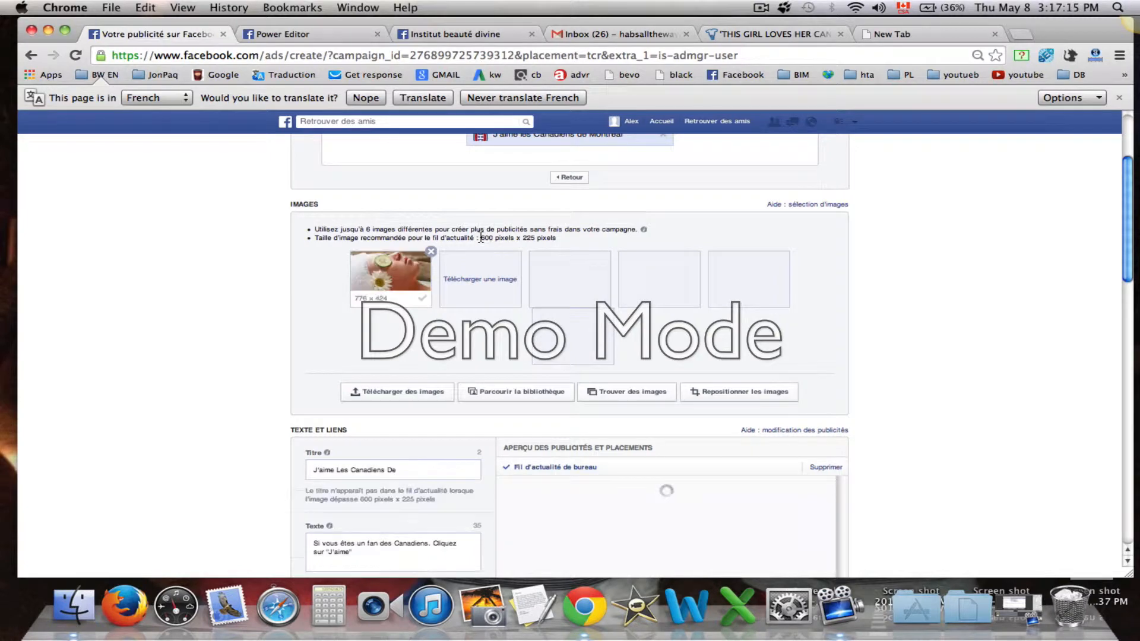
right_click(995, 250)
left_click(897, 244)
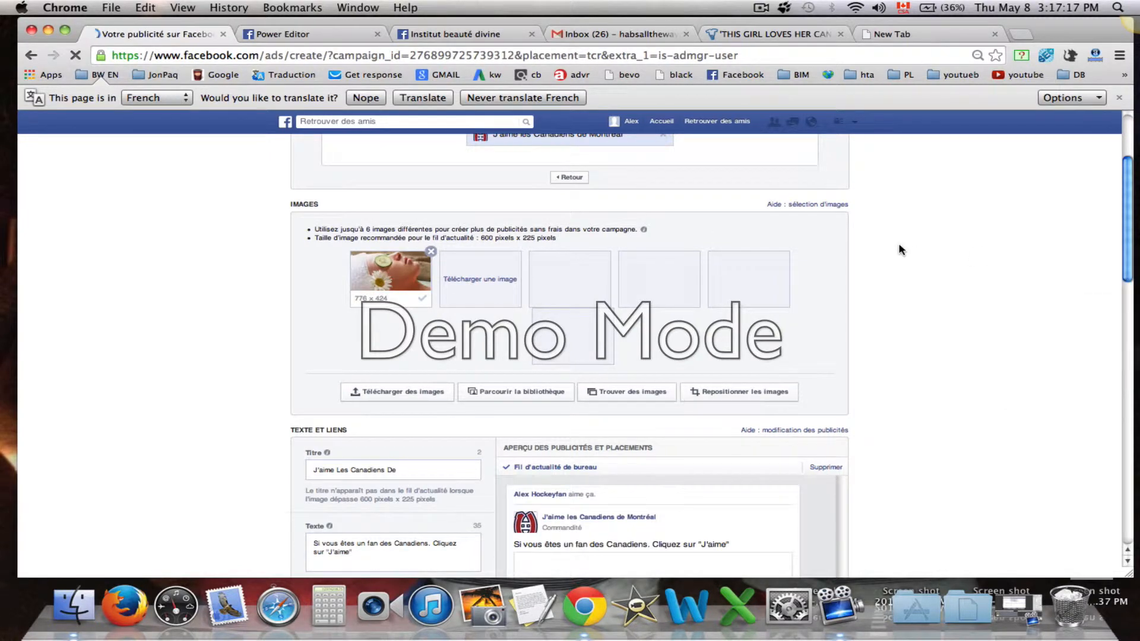
scroll(897, 245, "down", 3)
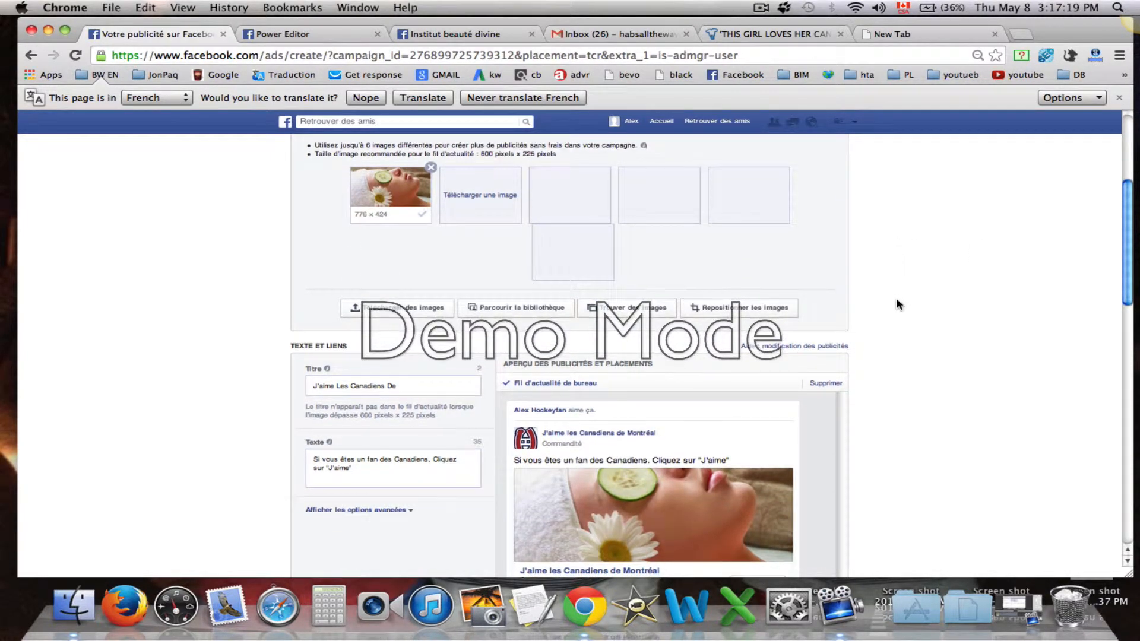
scroll(898, 300, "down", 3)
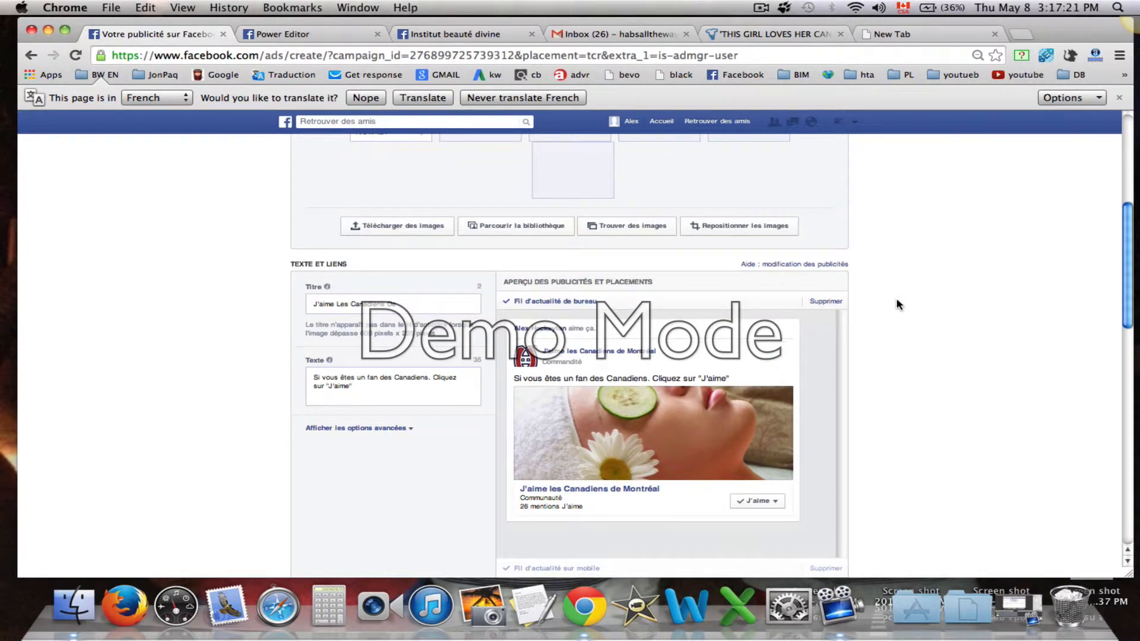
scroll(668, 465, "up", 1)
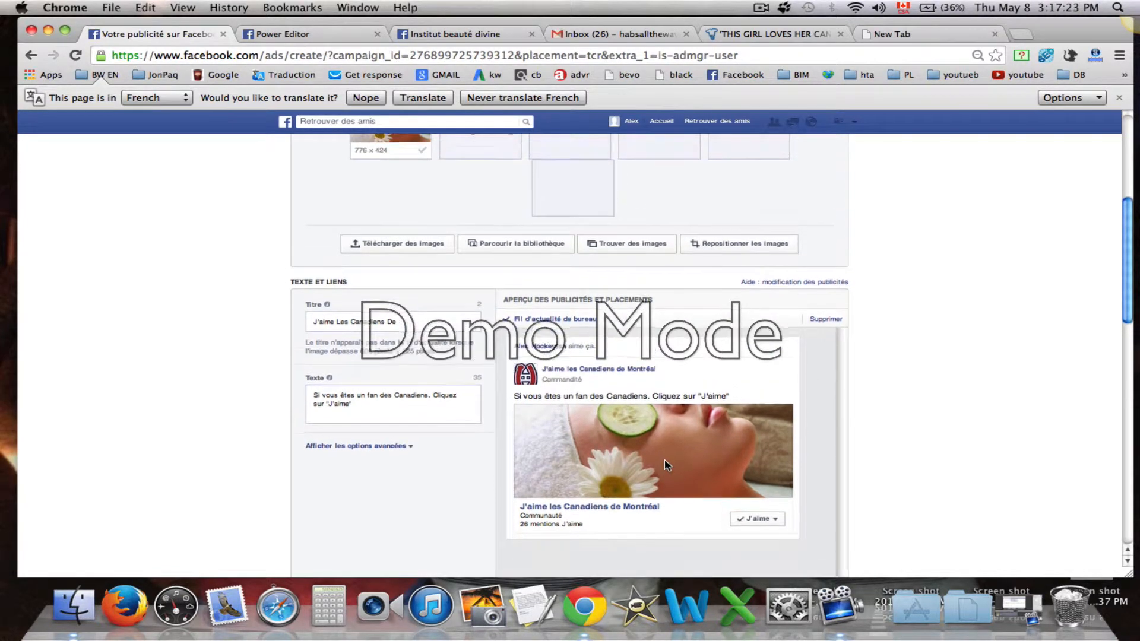
scroll(891, 372, "up", 5)
scroll(890, 372, "down", 3)
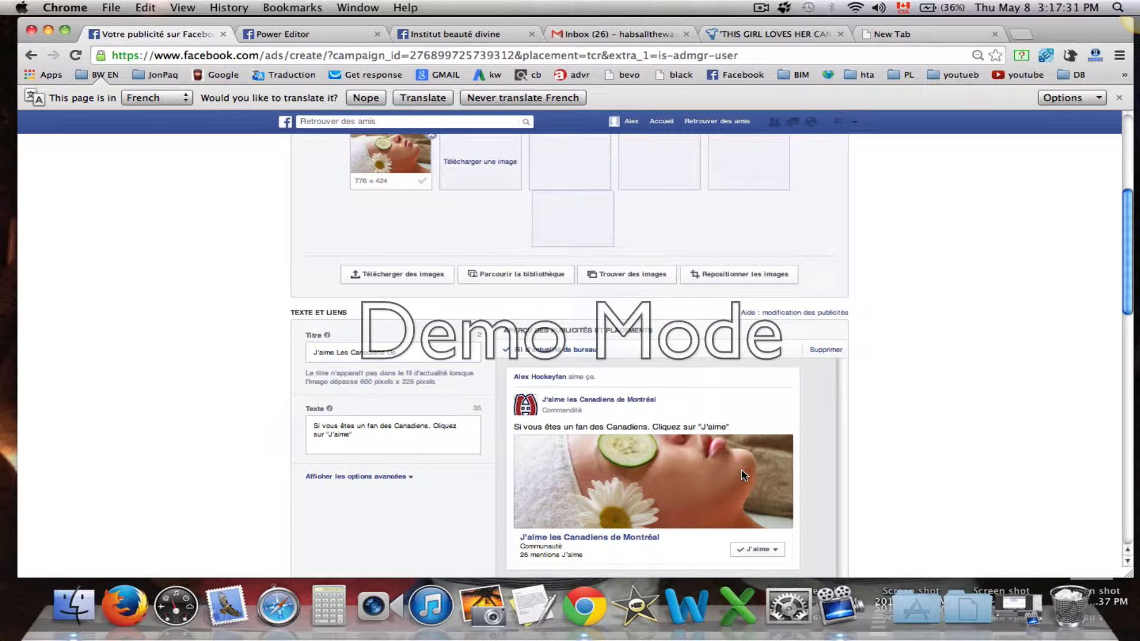
scroll(742, 475, "down", 2)
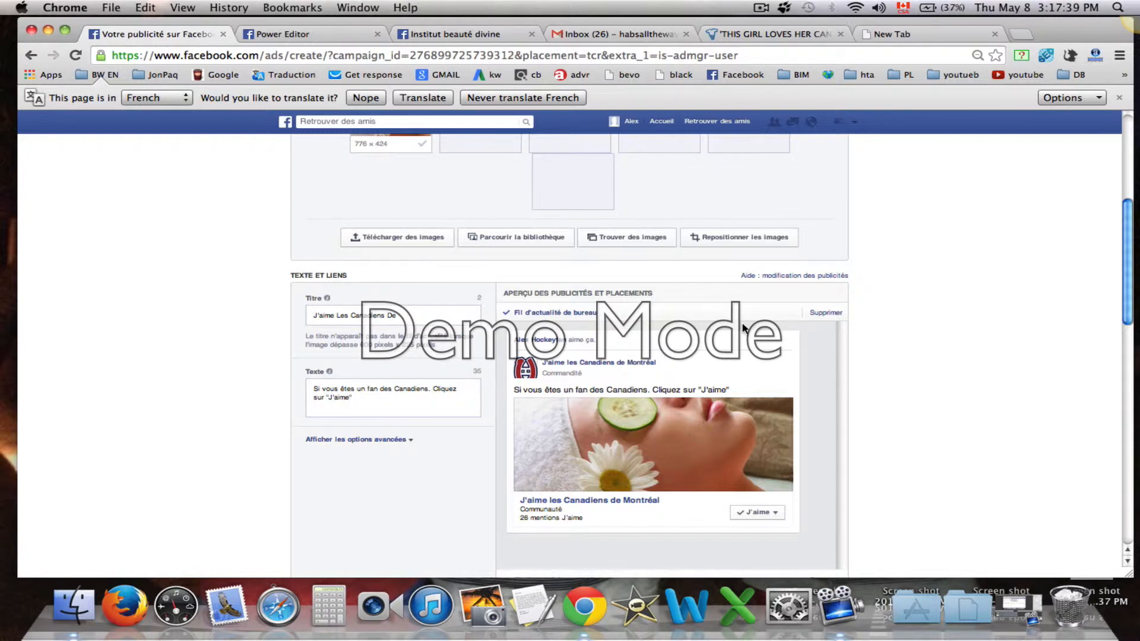
scroll(743, 328, "down", 10)
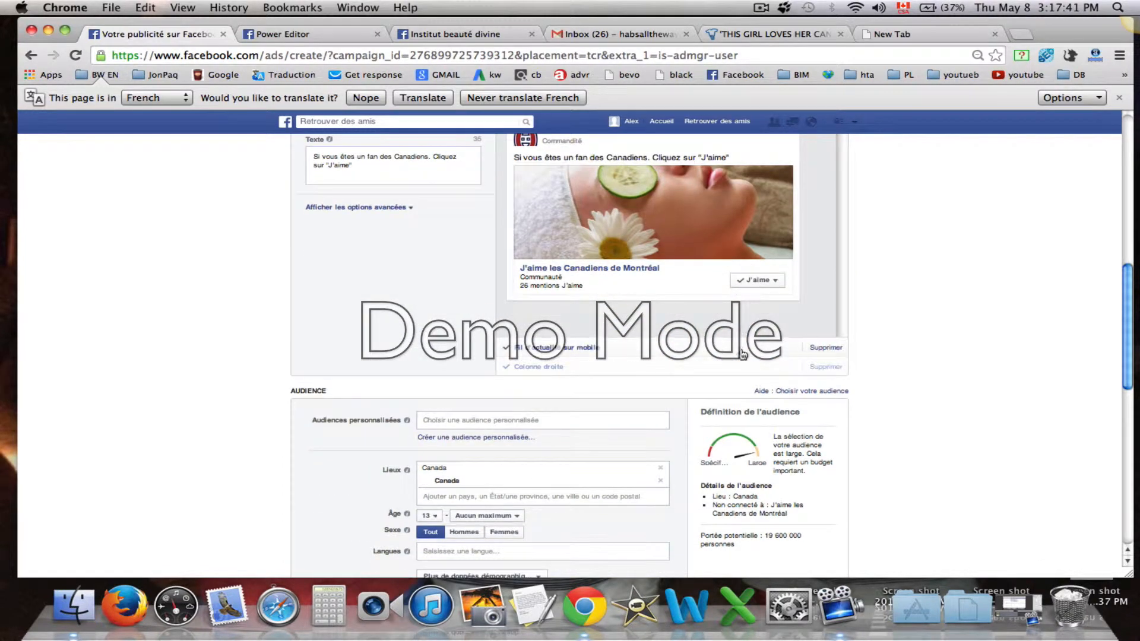
scroll(713, 356, "up", 7)
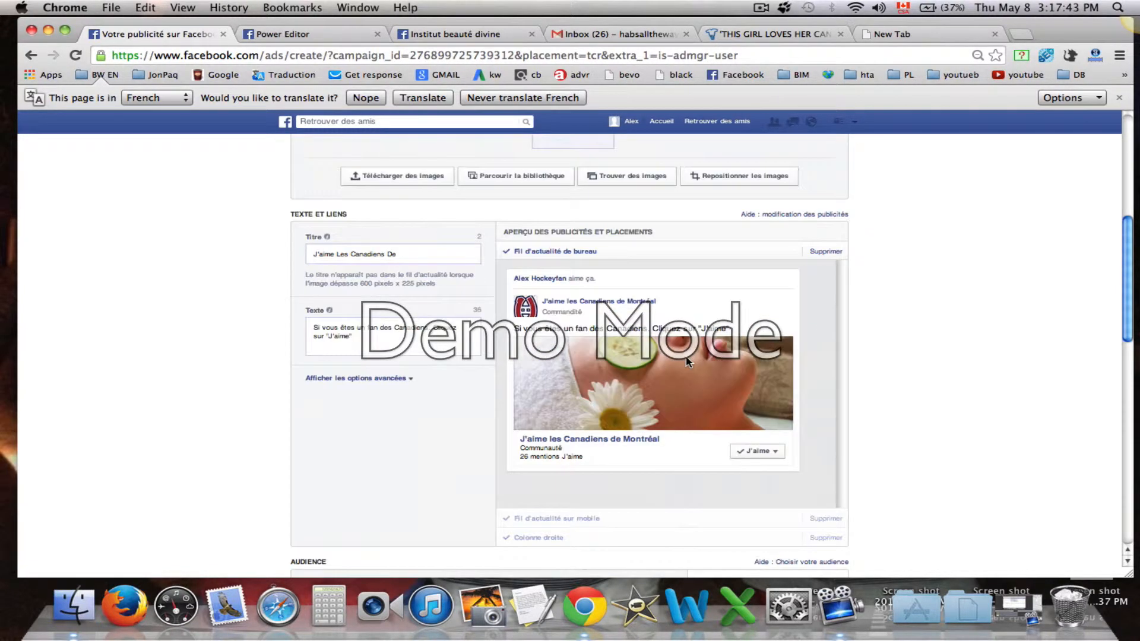
scroll(687, 363, "down", 2)
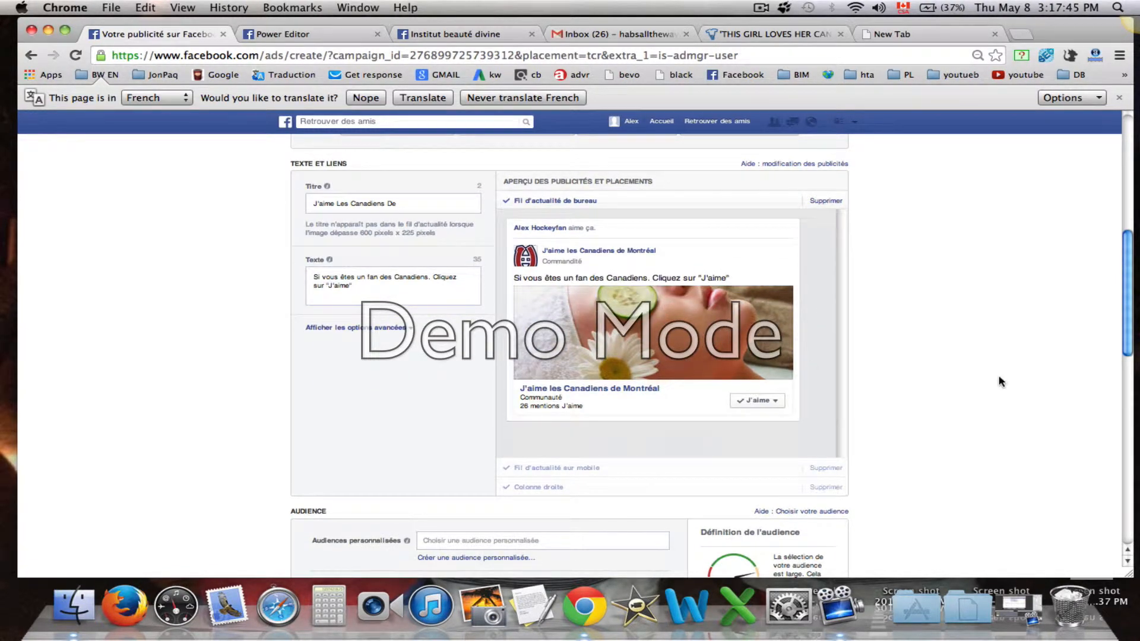
Remove the right column and mobile news feed placements, keeping only the desktop news feed.
left_click(817, 486)
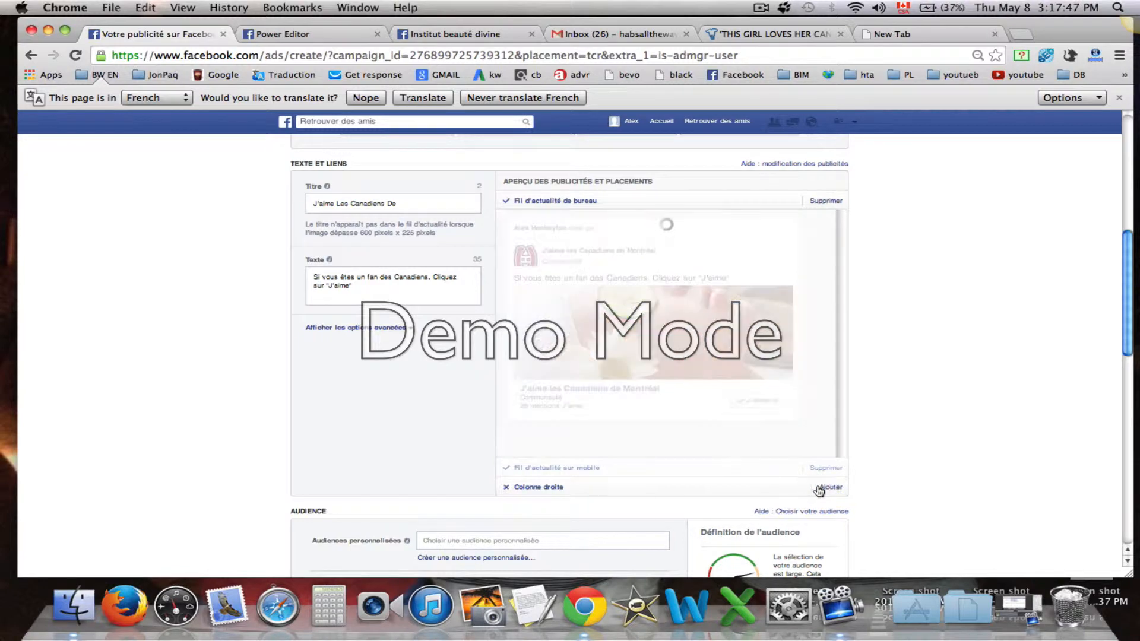
left_click(509, 468)
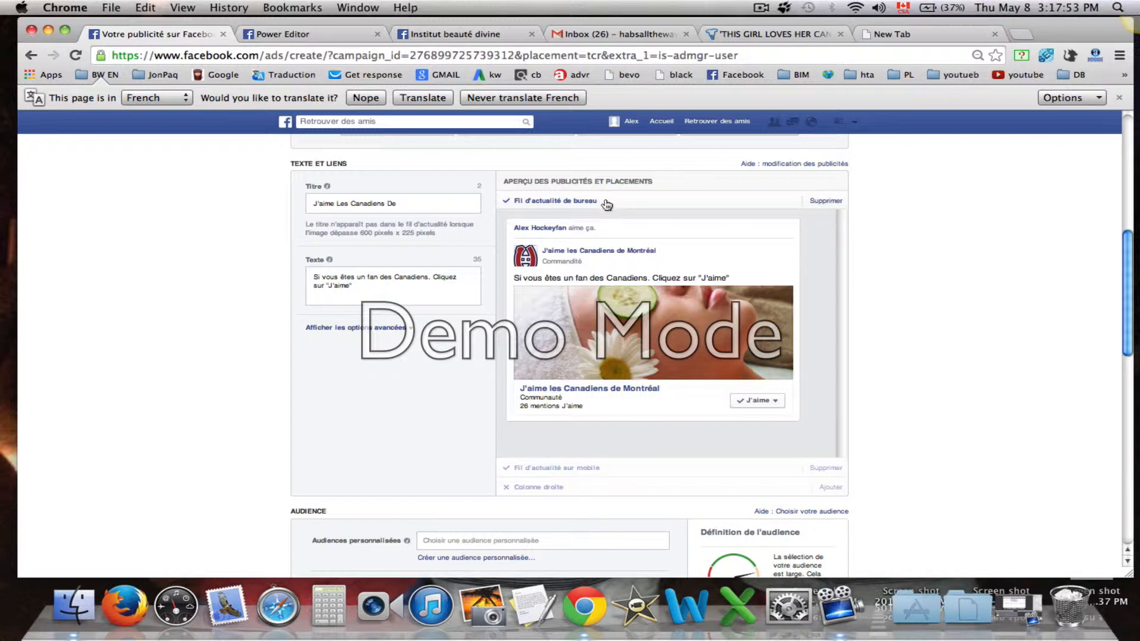
left_click(586, 469)
left_click(575, 472)
left_click(826, 468)
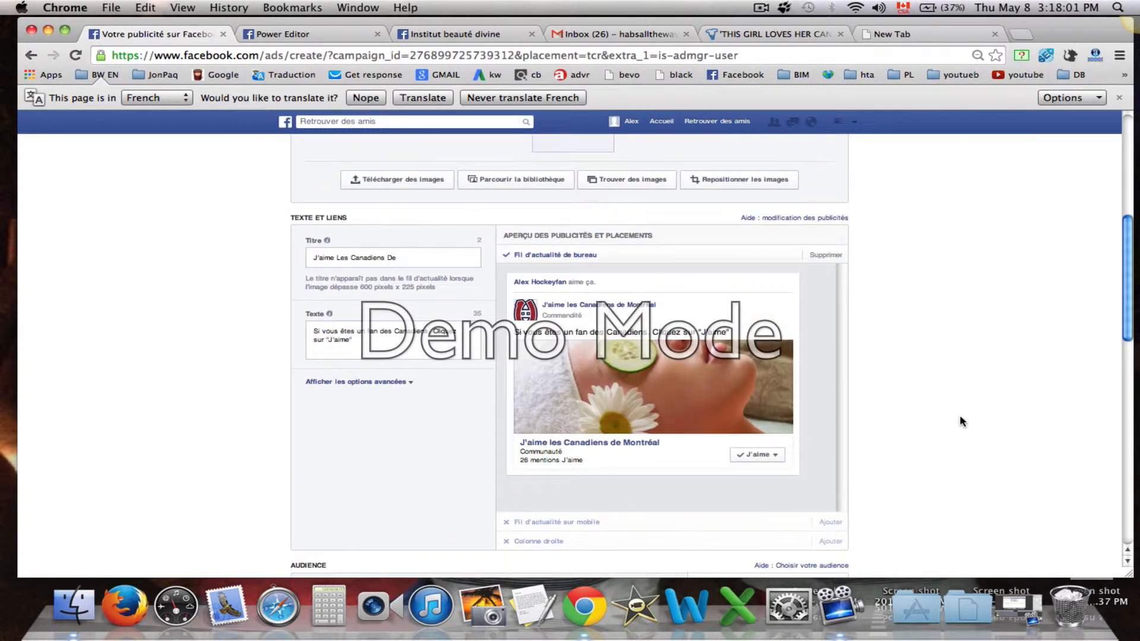
Delete the ad title "J'aime Les Canadiens De".
left_click(407, 301)
left_click_drag(407, 301, 316, 293)
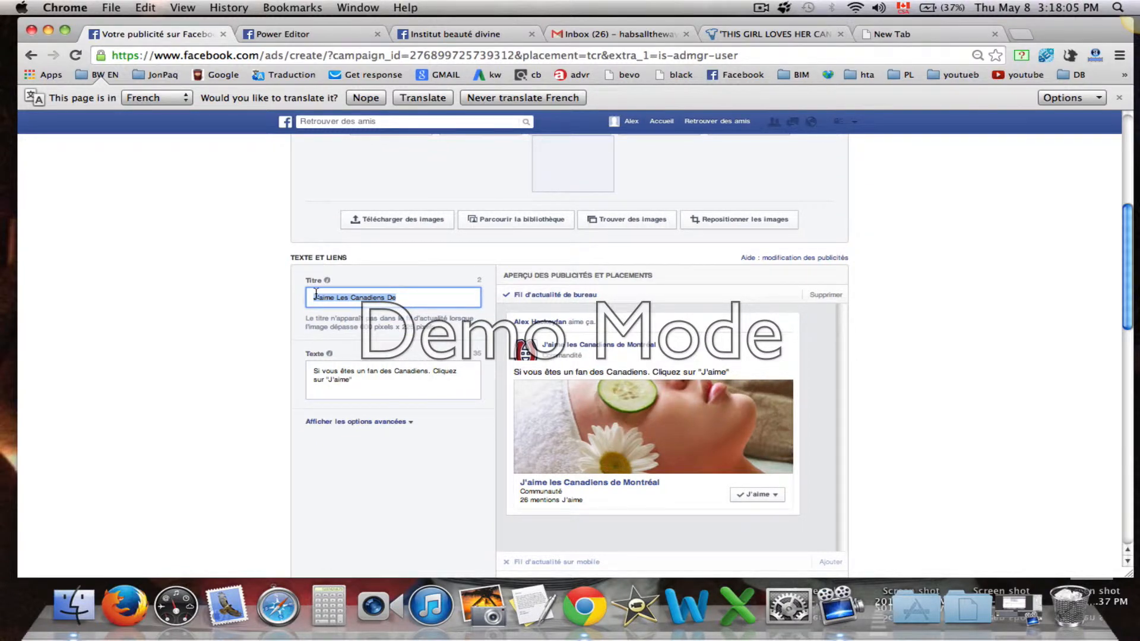
key("BackSpace")
Close the spa photo on the Institut beauté divine page and browse its timeline posts.
left_click(477, 31)
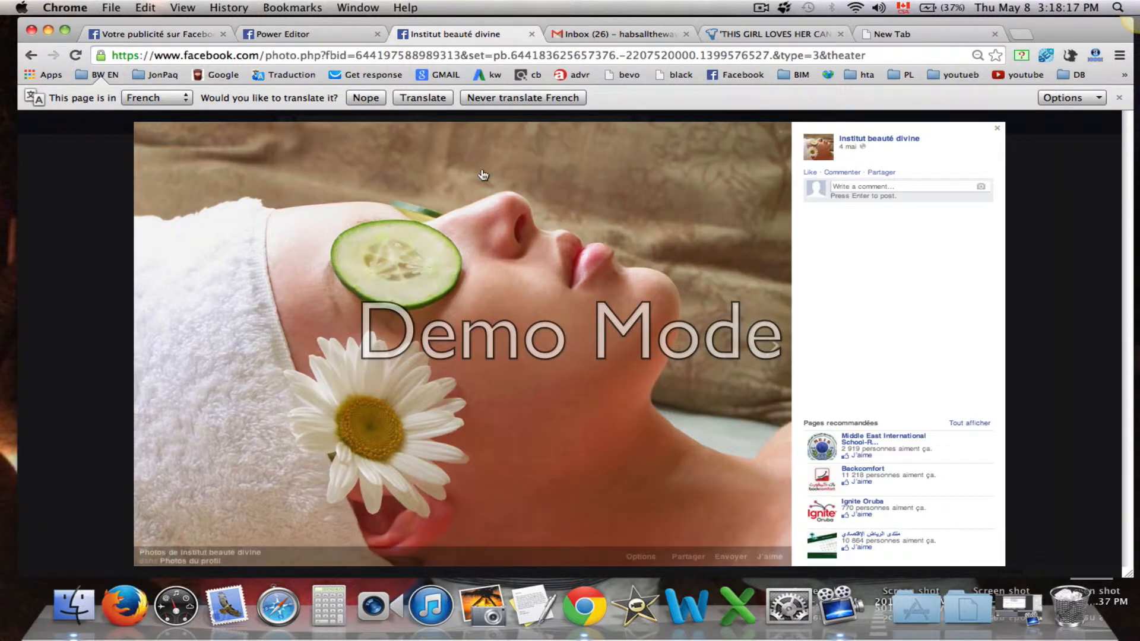
left_click(102, 258)
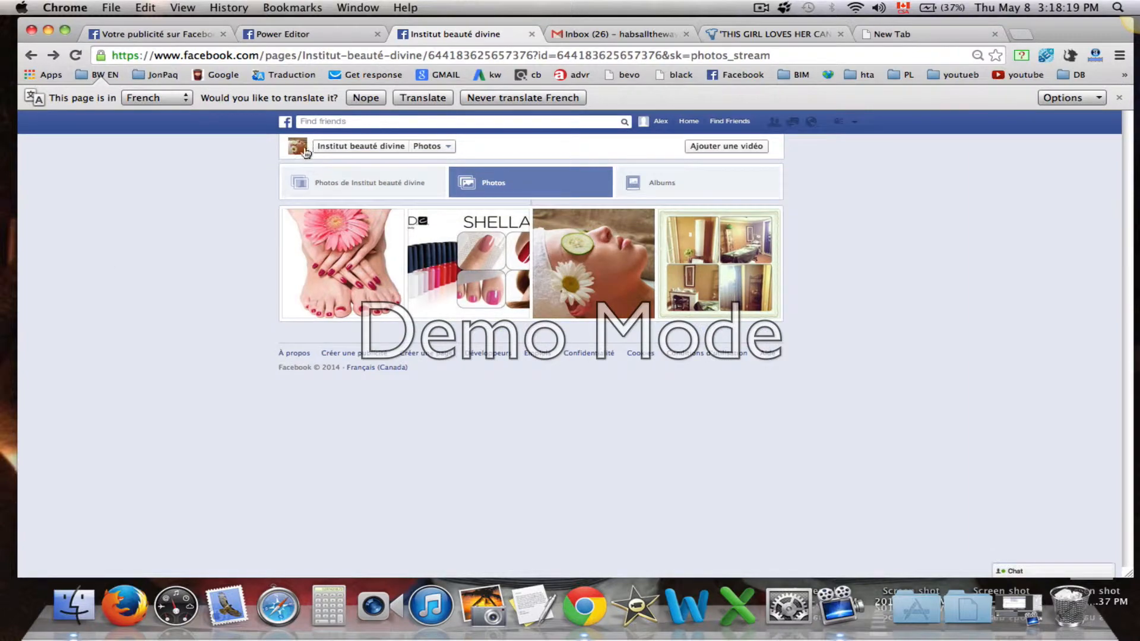
left_click(305, 152)
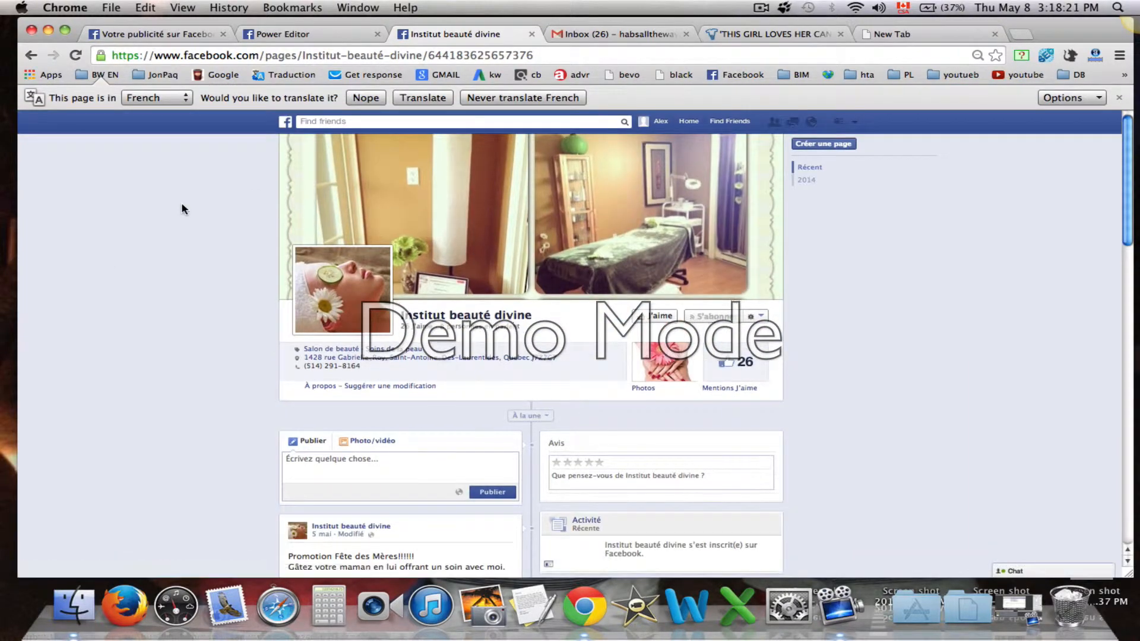
scroll(183, 209, "down", 5)
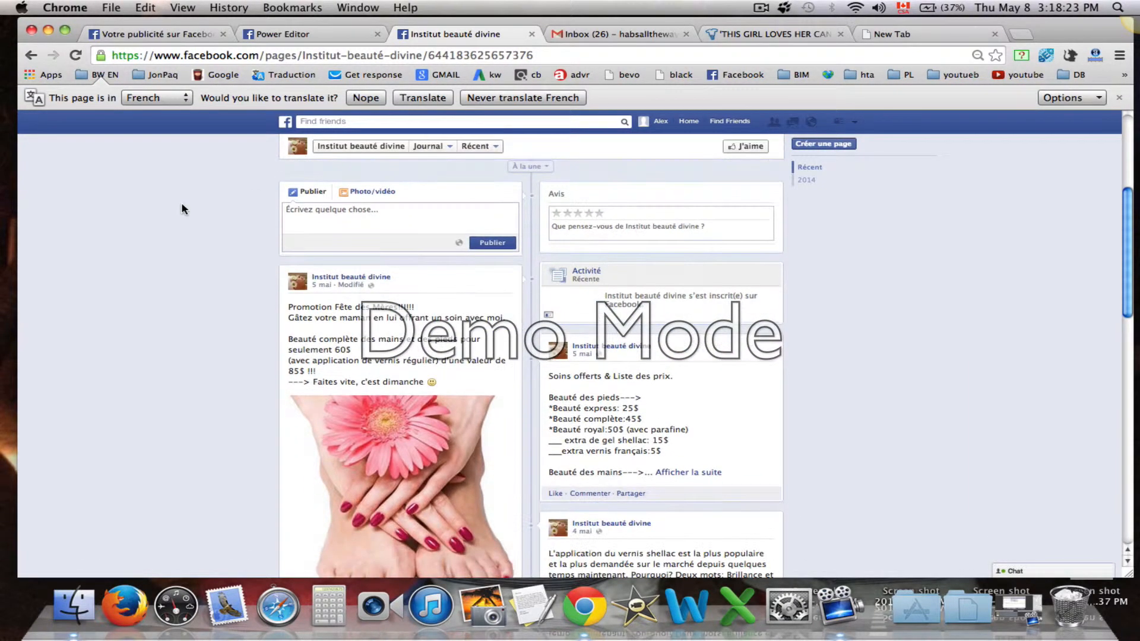
scroll(183, 209, "down", 2)
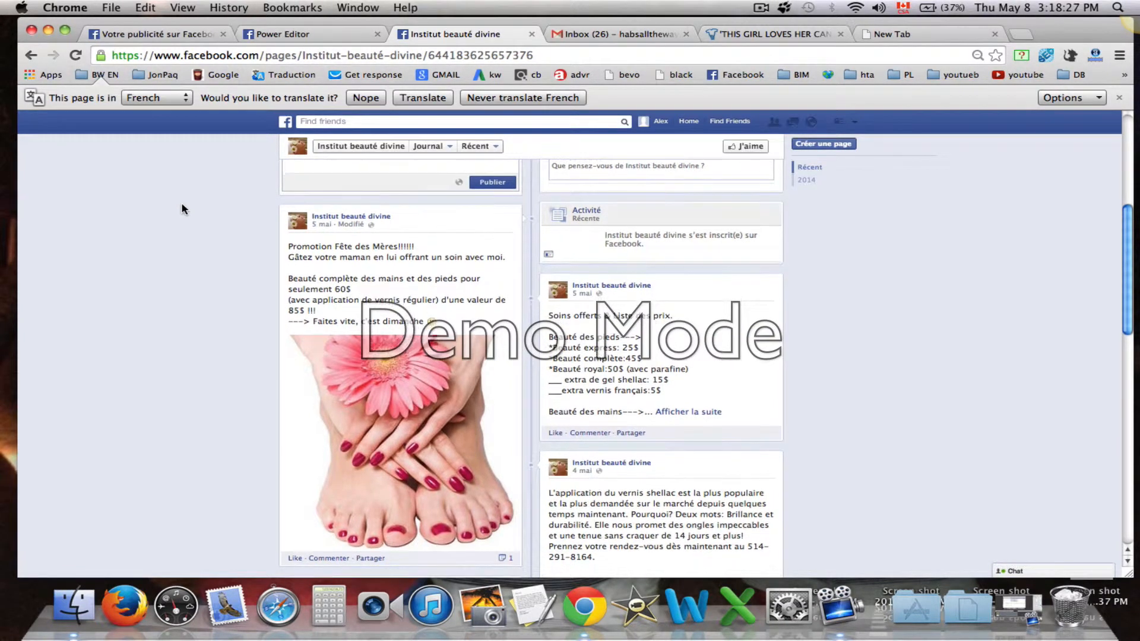
scroll(183, 209, "down", 2)
scroll(183, 209, "down", 2)
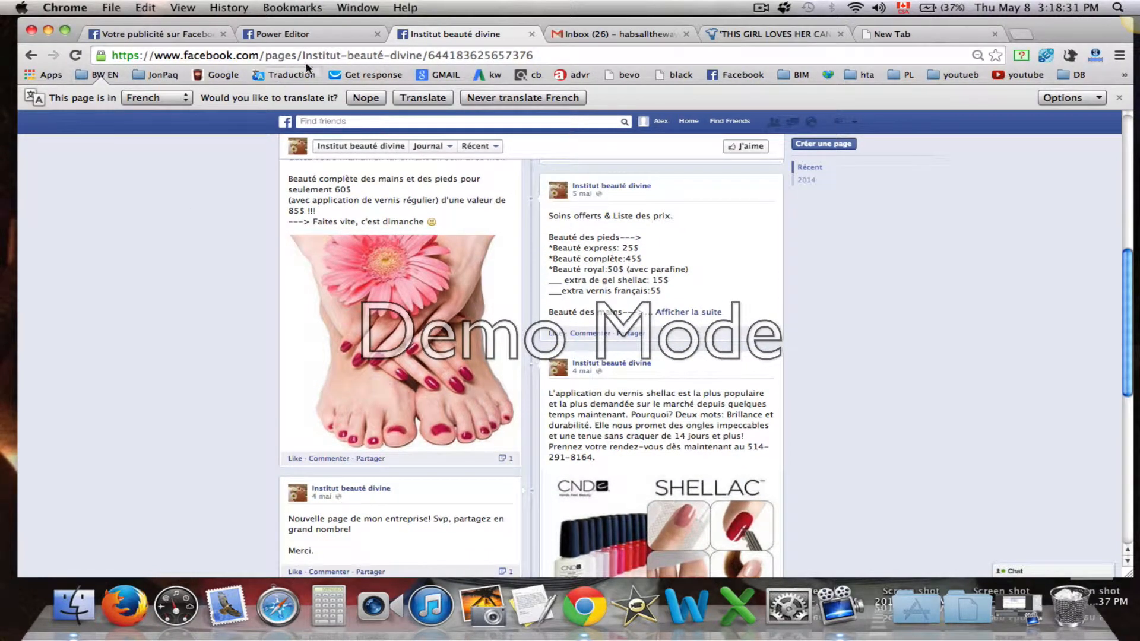
left_click(315, 35)
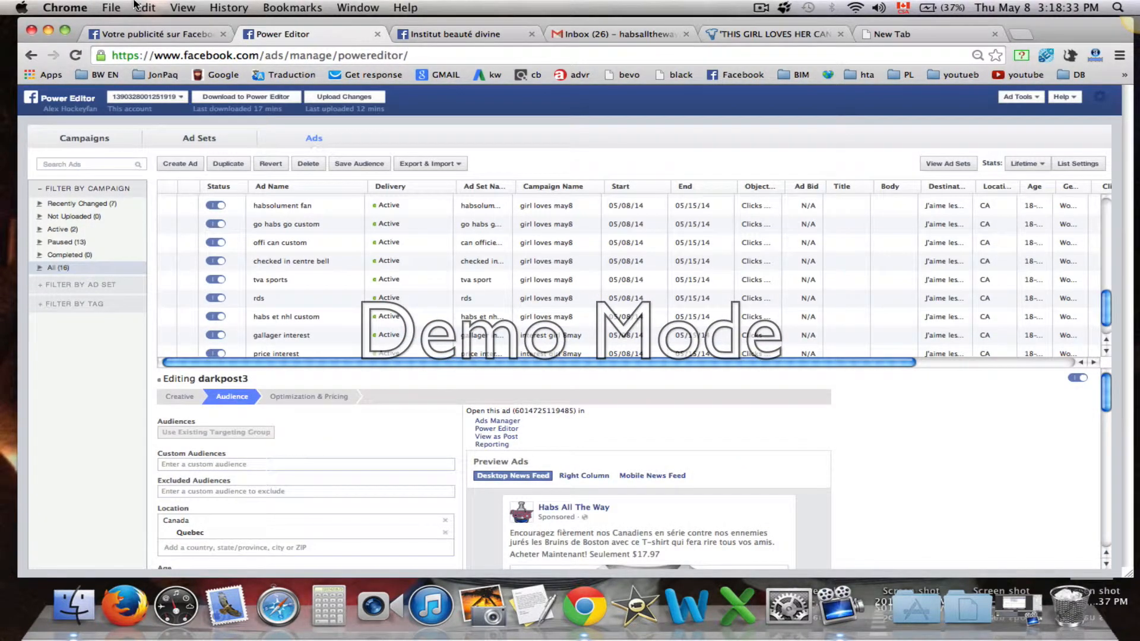
Clear the old ad body text and start the new message with "Aimez vous".
left_click(127, 35)
left_click(389, 395)
left_click_drag(389, 395, 339, 375)
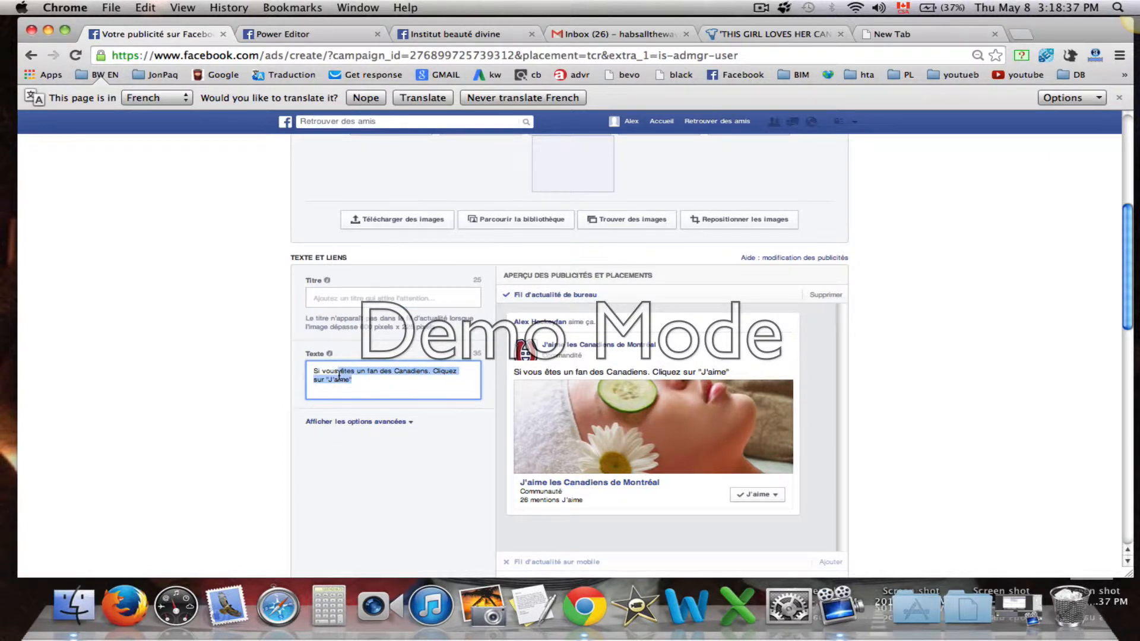
key("BackSpace")
type("aim")
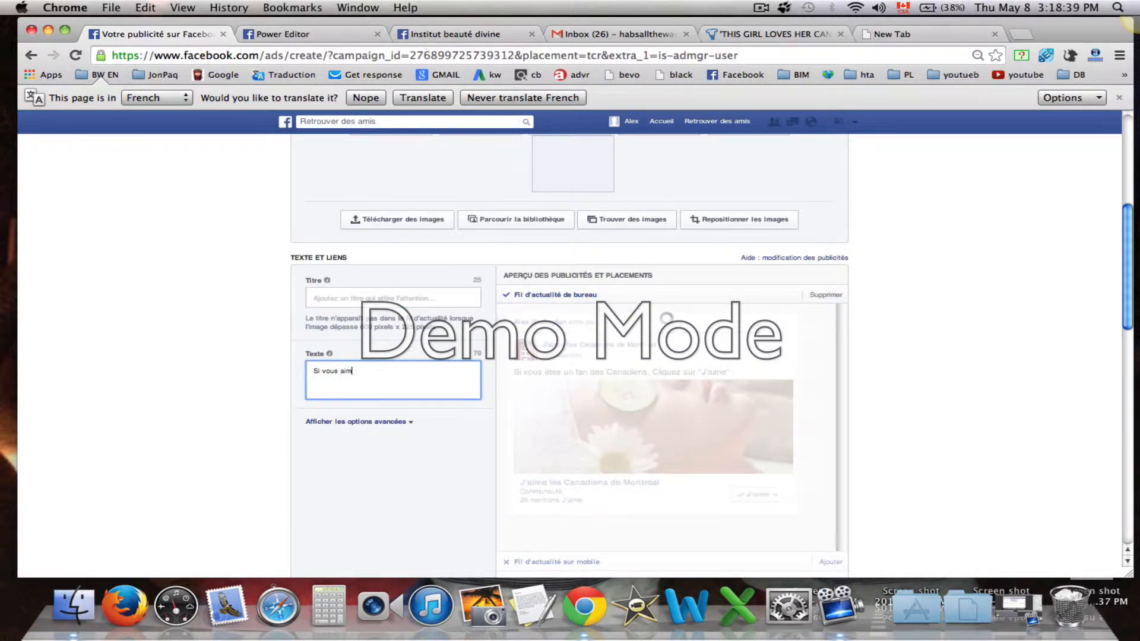
type("ez")
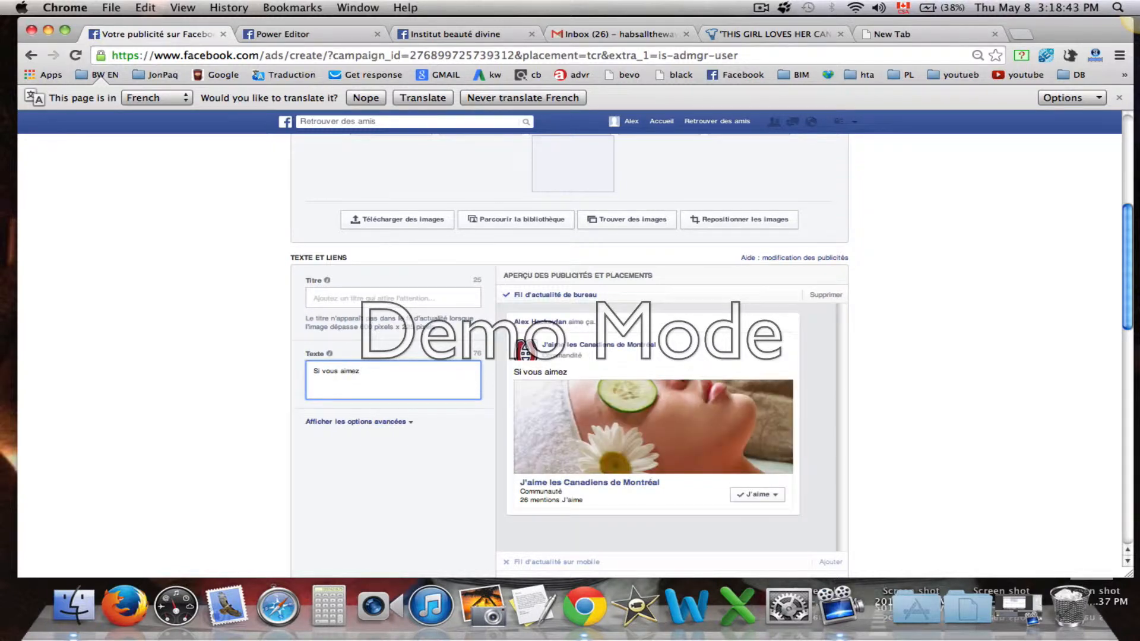
type("recevoir des soins de beauté")
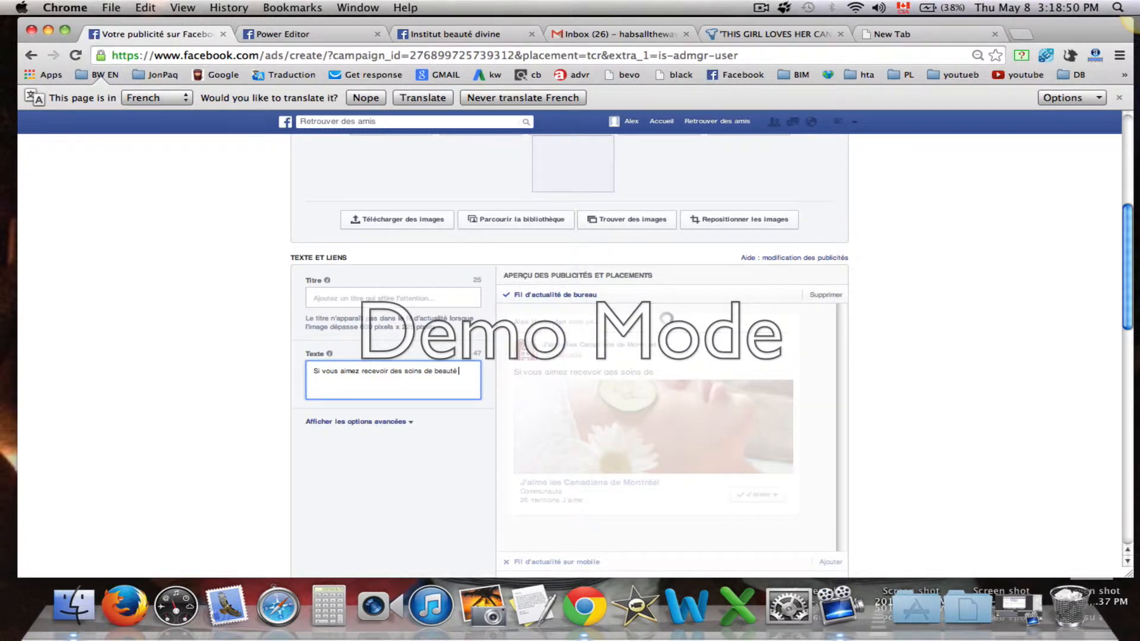
key("BackSpace")
type("Cil")
left_click_drag(319, 379, 261, 367)
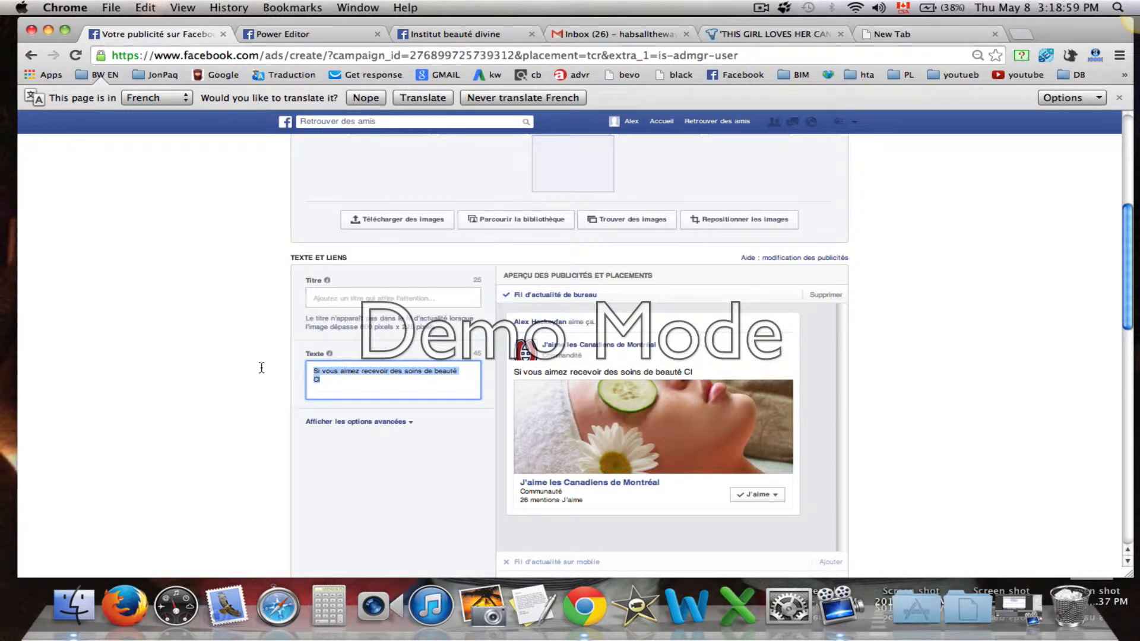
key("BackSpace")
type("Aimez")
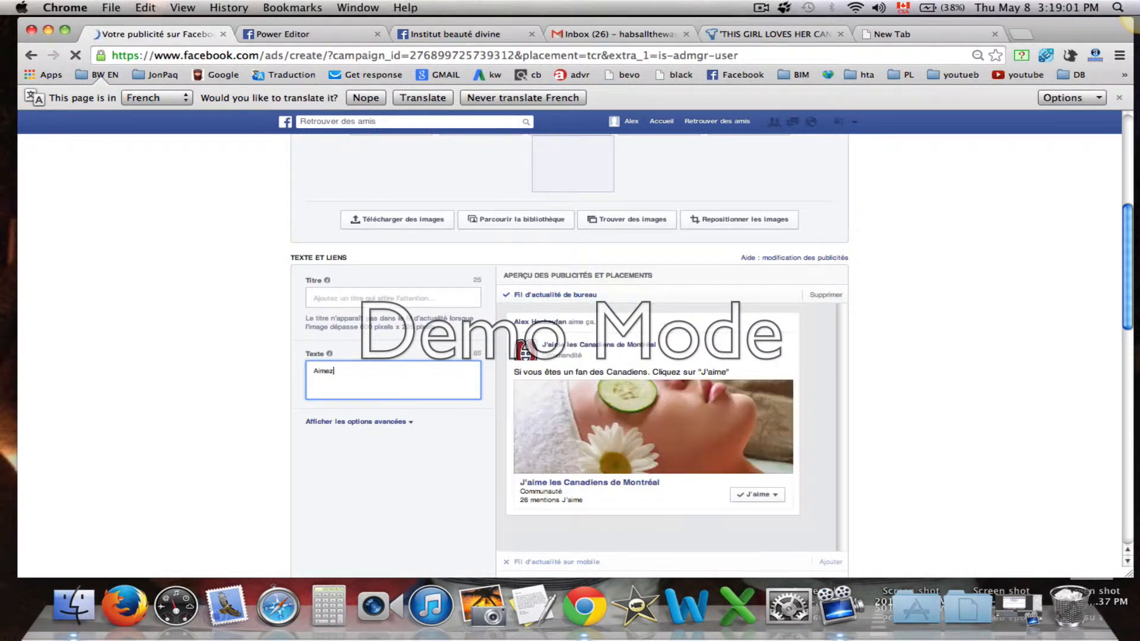
type(" vous")
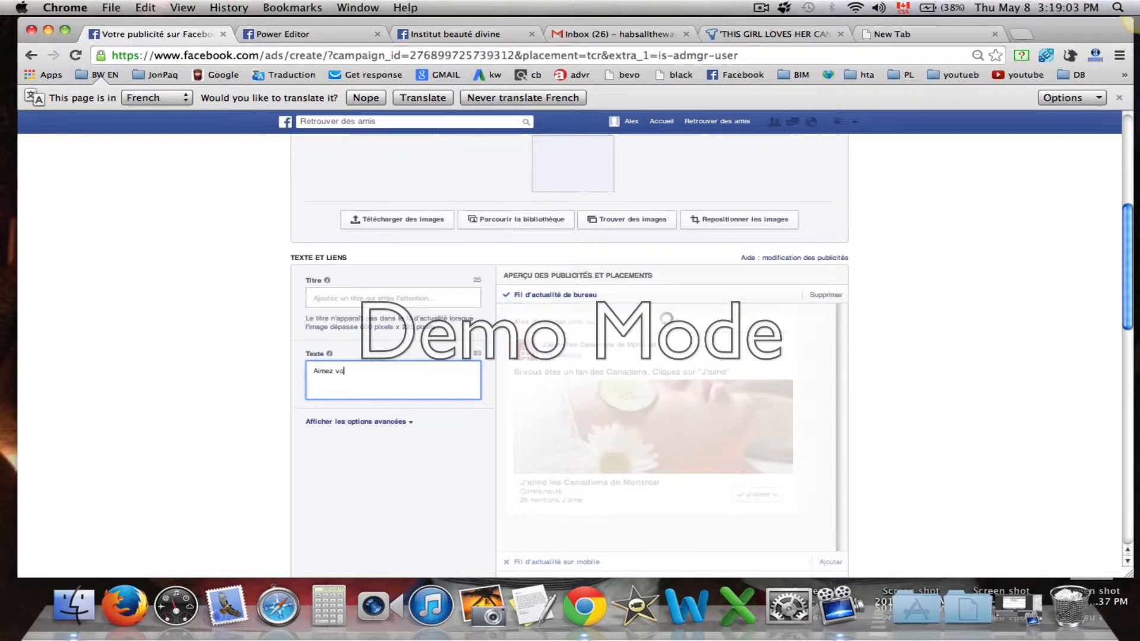
Complete the first line of the ad text as "Aimez-vous recevoir des soins de beauté?".
key("BackSpace")
key("BackSpace")
key("BackSpace")
type("-vo")
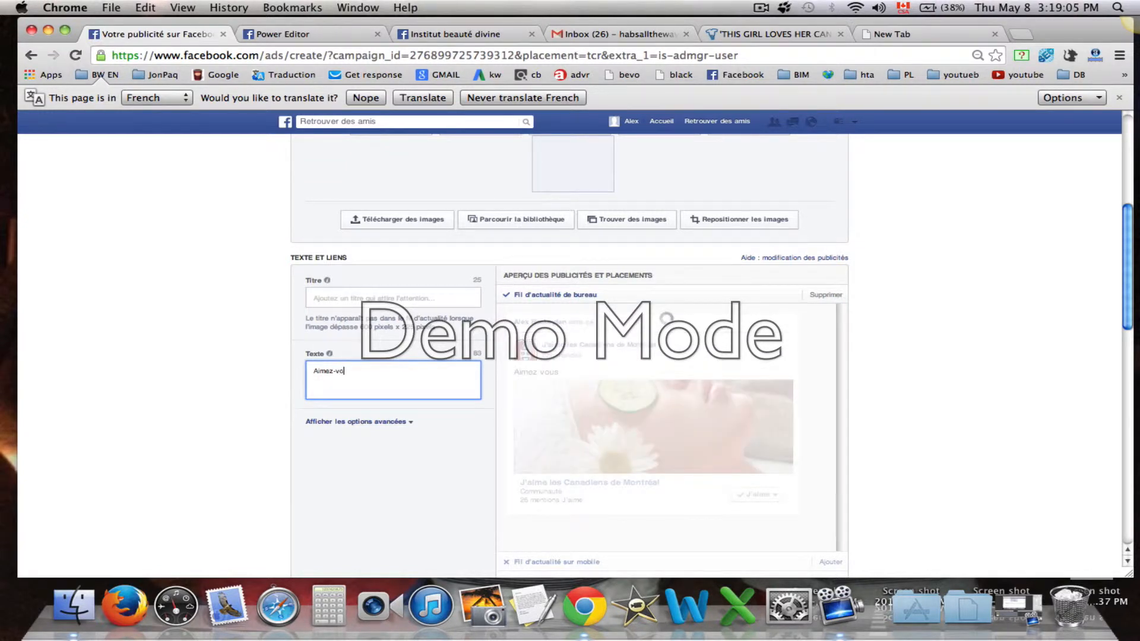
type("us rec")
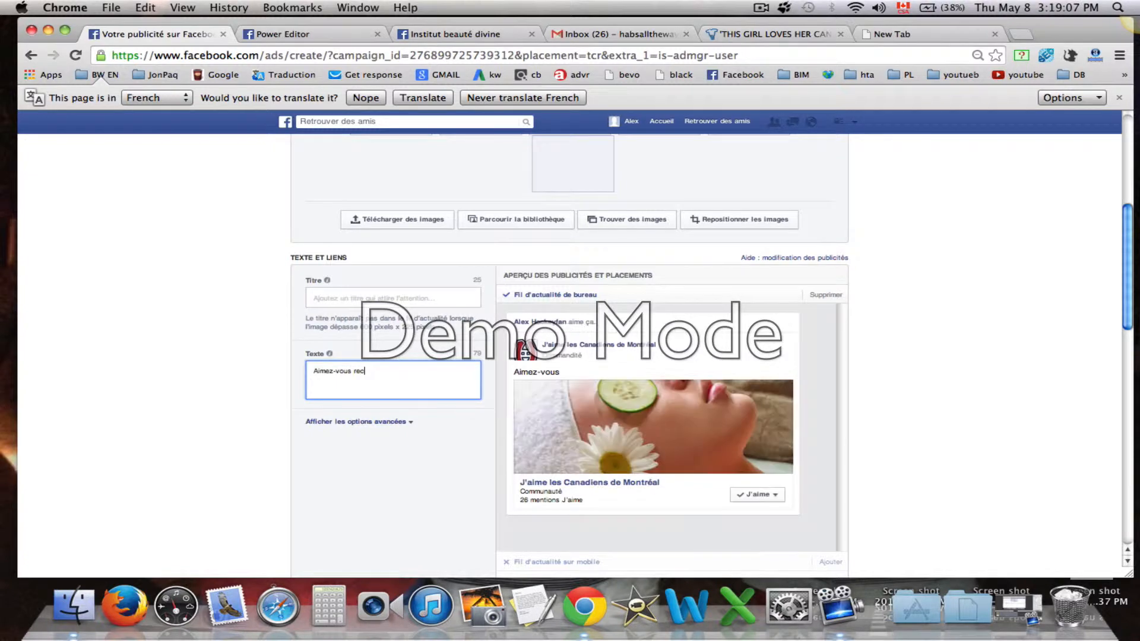
type("evoir des so")
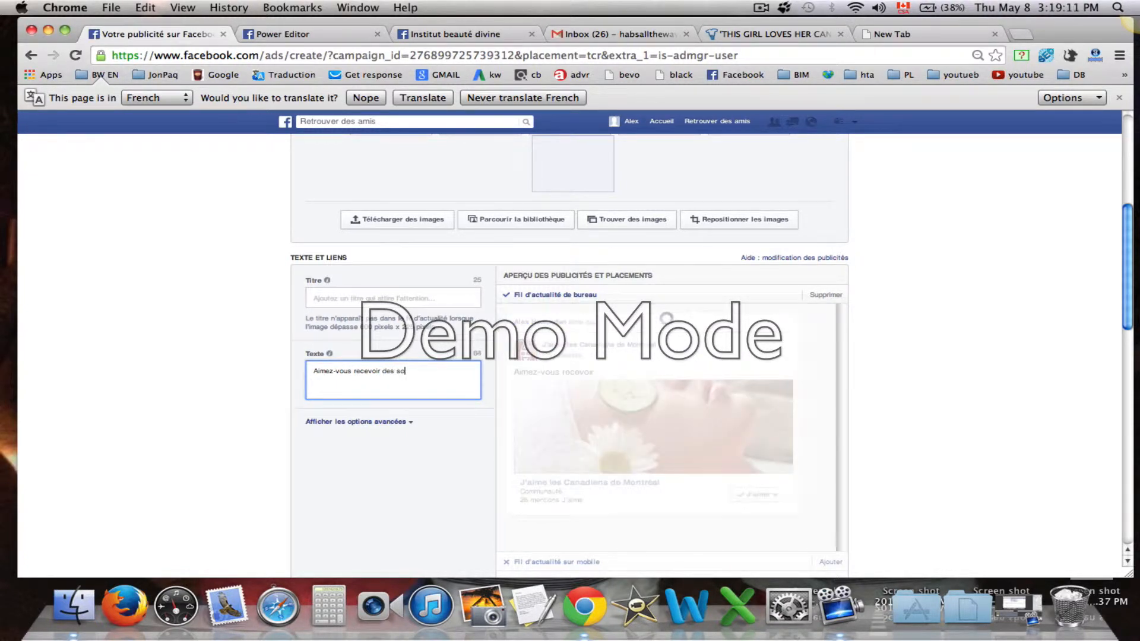
type("ins de beauté?")
key("Return")
Add the second line "Cliquez sur "J'aime" si oui", correcting the typos.
type("Cliquez sur")
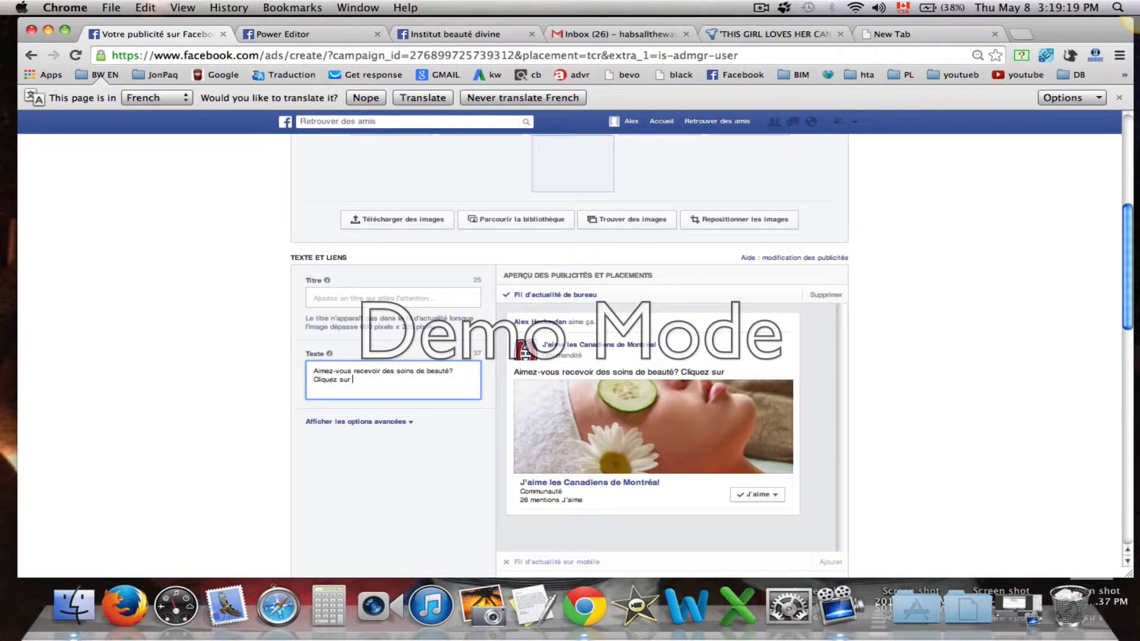
type(" \"j")
key("BackSpace")
key("BackSpace")
key("BackSpace")
key("BackSpace")
key("BackSpace")
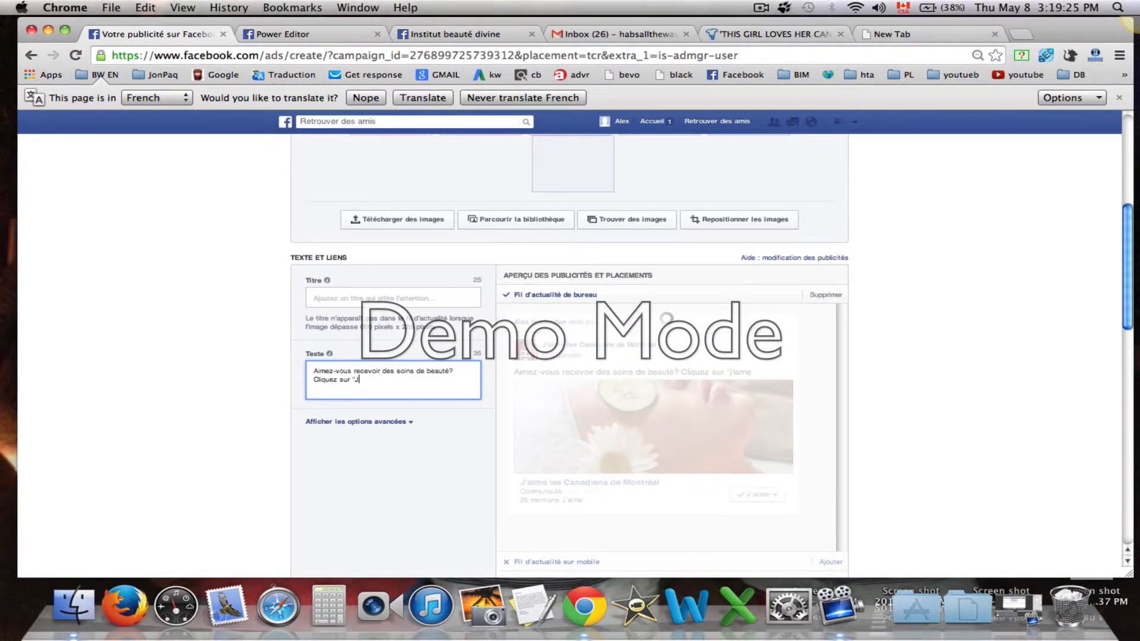
type("'aime \" si OUi")
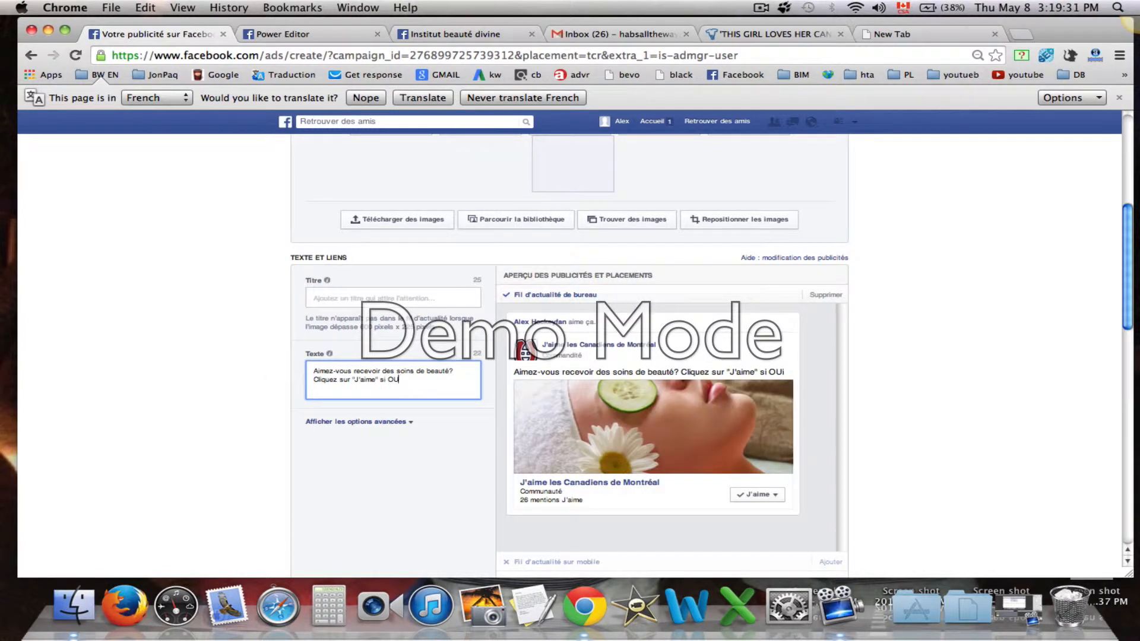
key("BackSpace")
key("BackSpace")
type("ui")
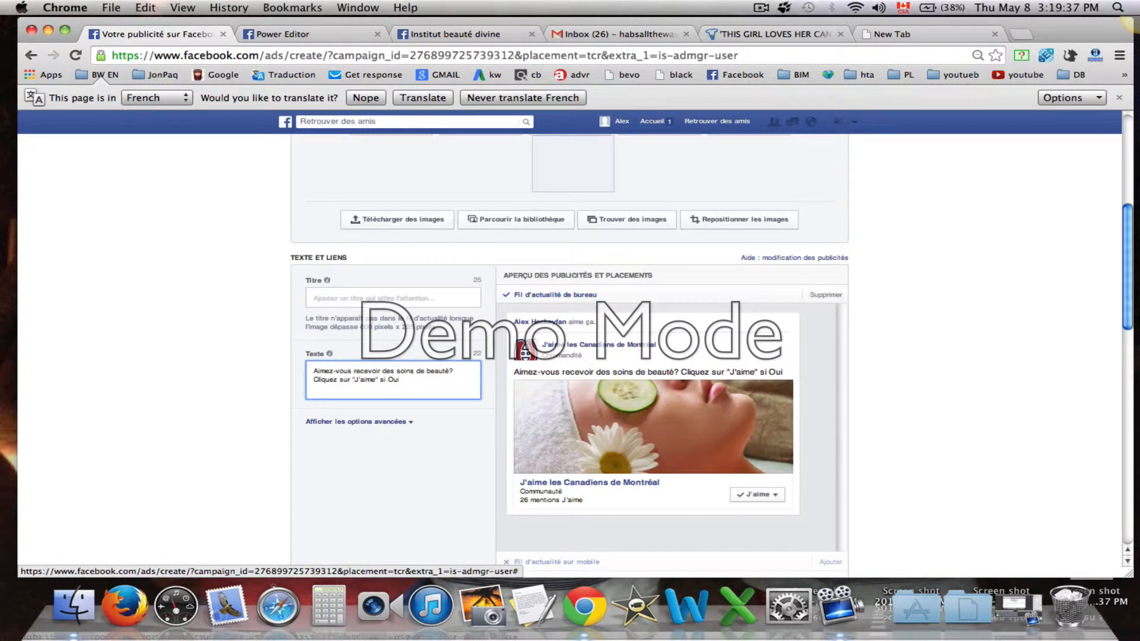
left_click(393, 379)
key("BackSpace")
type("o")
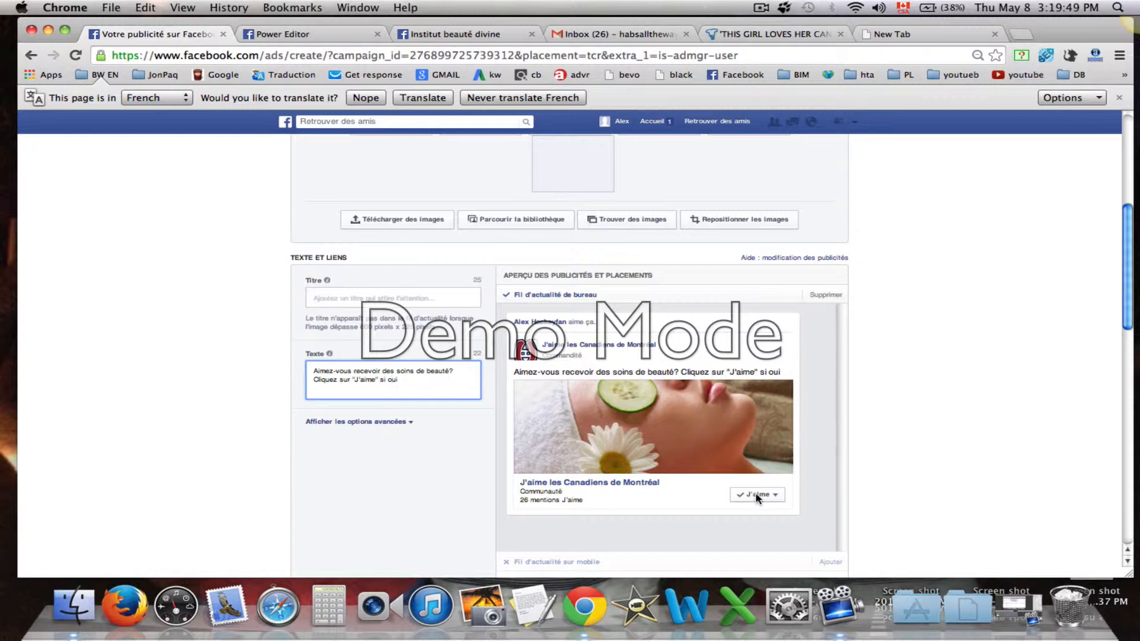
left_click(1030, 407)
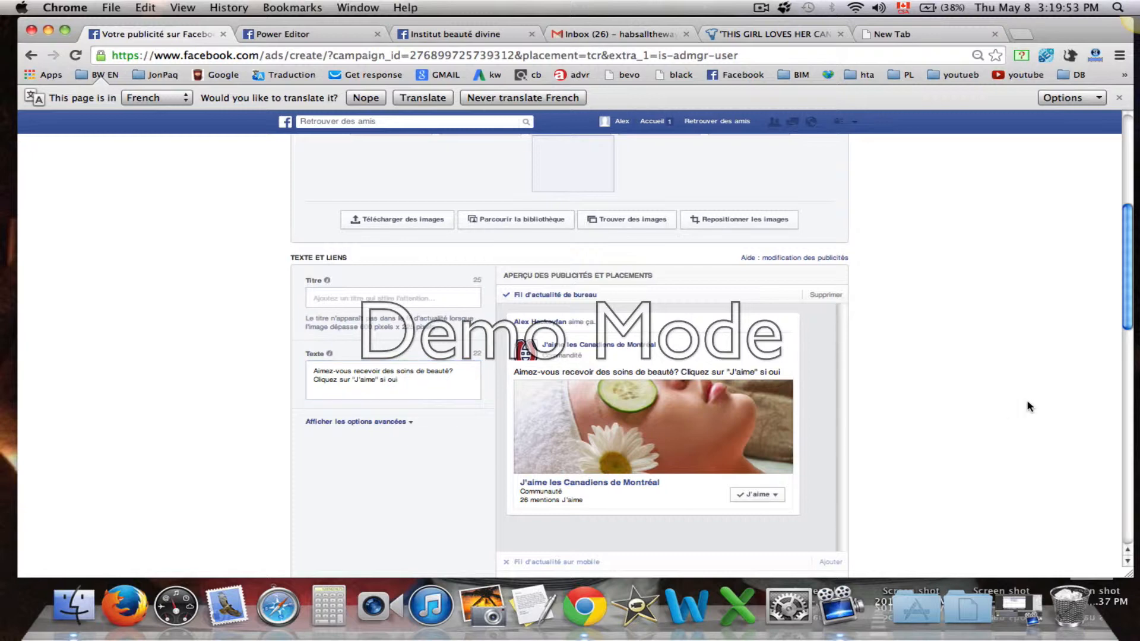
Show the advanced ad options and leave the headline empty, discarding the started "Gens de".
scroll(1030, 407, "down", 5)
scroll(821, 247, "up", 2)
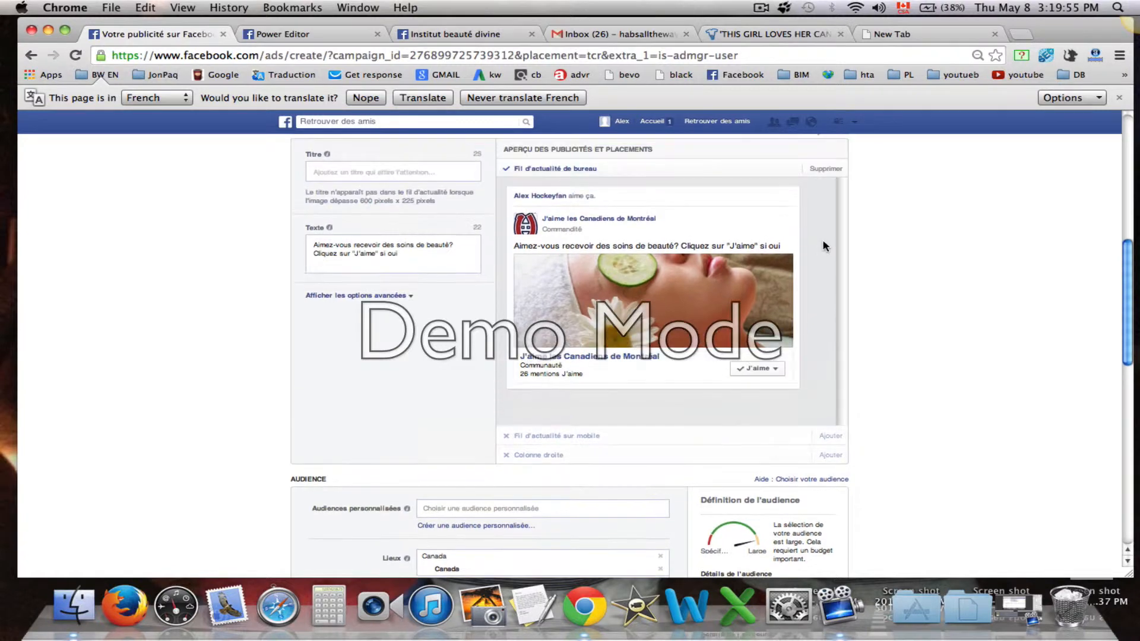
left_click(362, 296)
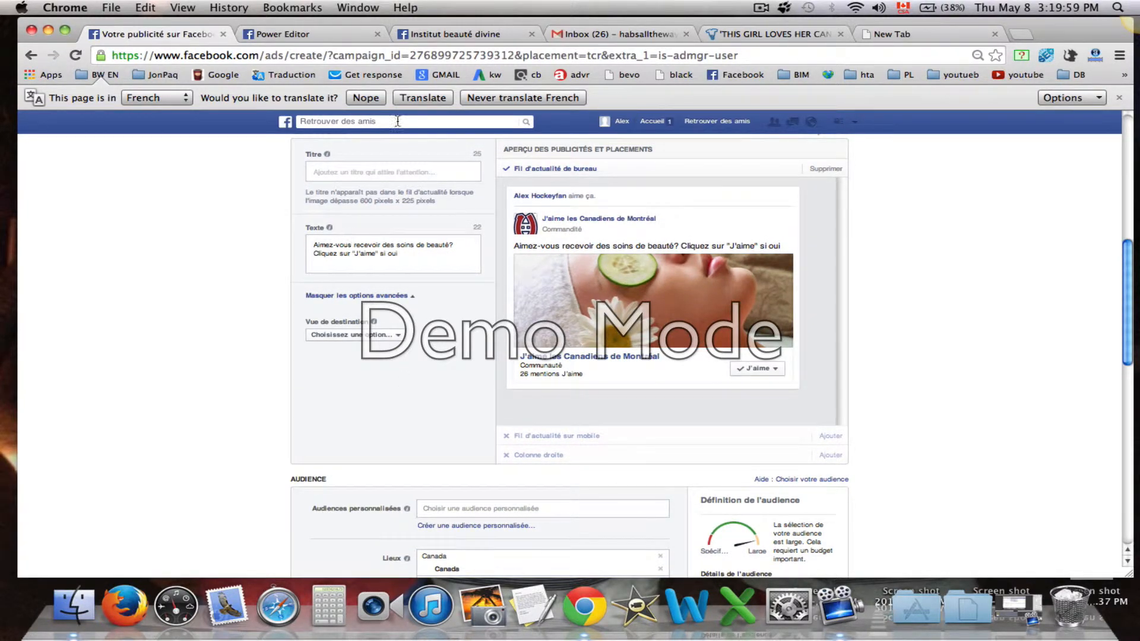
left_click(387, 172)
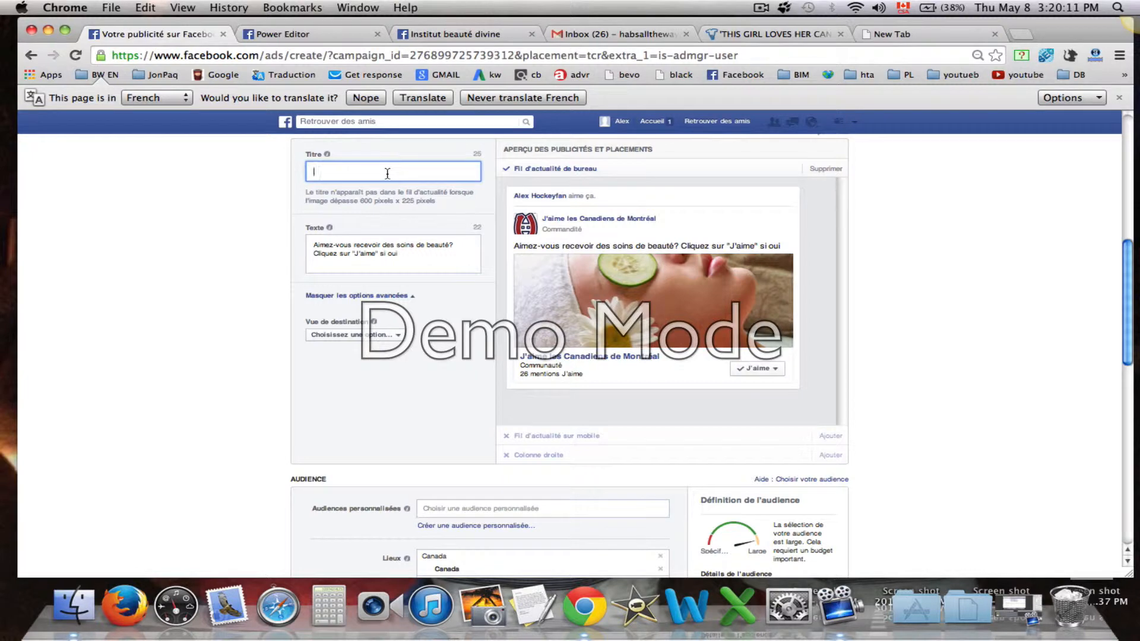
type("G")
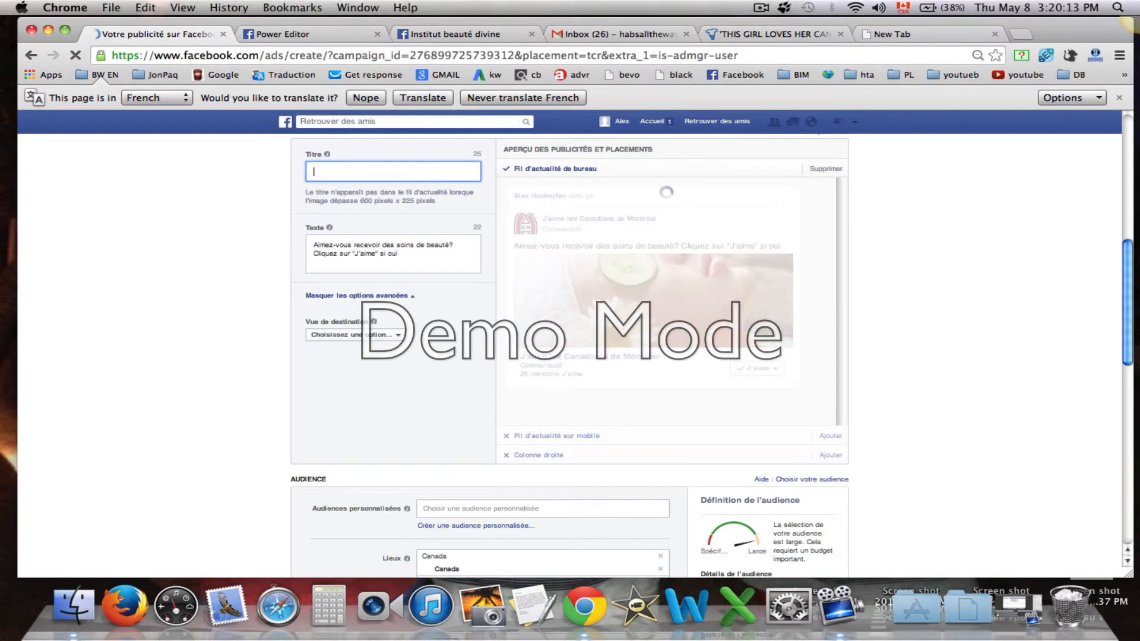
type("ens de")
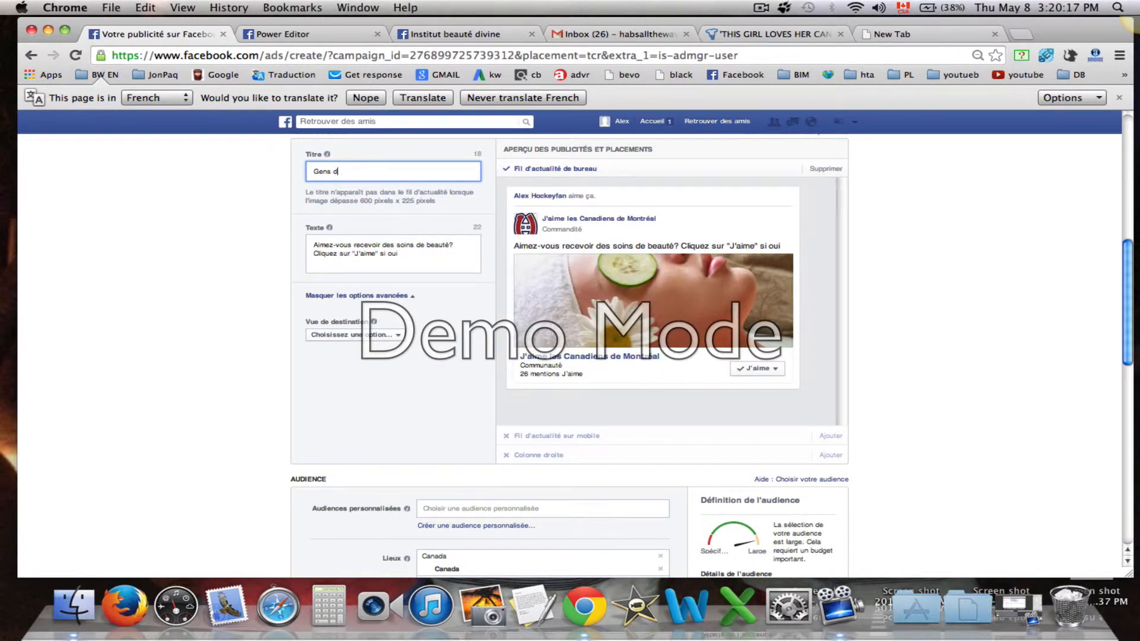
key("BackSpace")
key("BackSpace")
key("BackSpace")
key("BackSpace")
key("BackSpace")
key("BackSpace")
key("BackSpace")
left_click(215, 315)
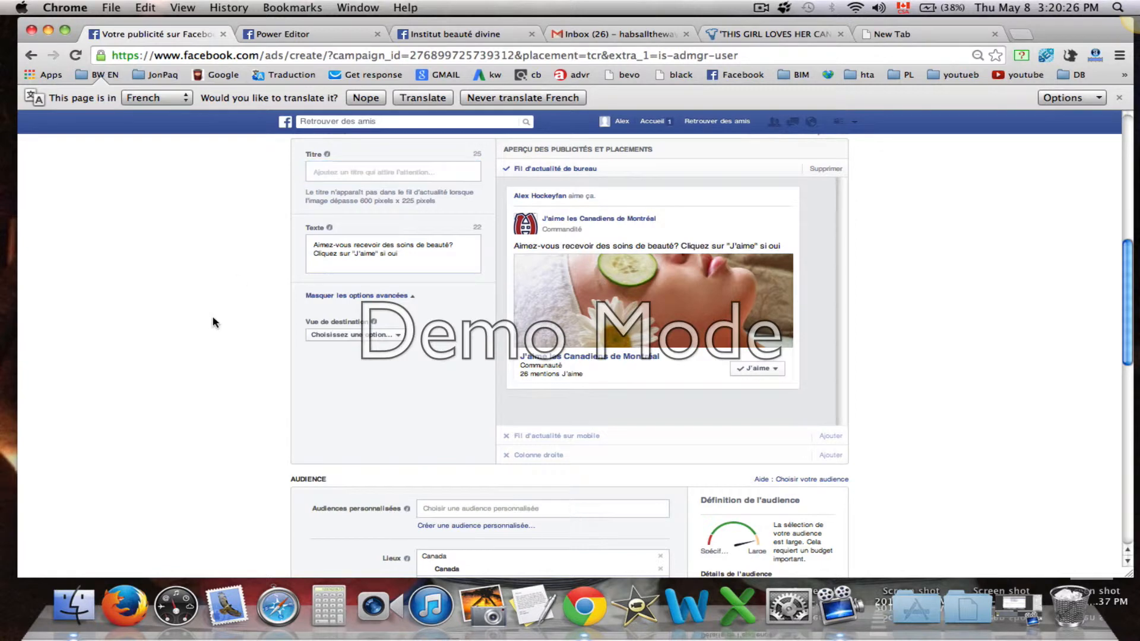
Set the landing view to Journal and return to the Institut beauté divine Page.
left_click(368, 336)
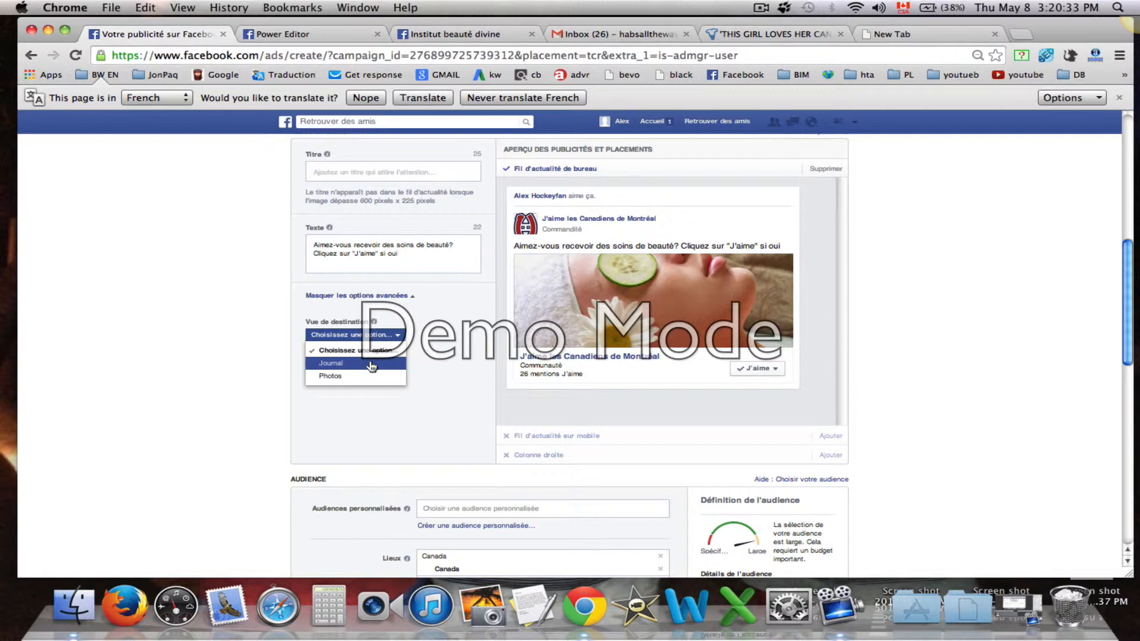
left_click(372, 364)
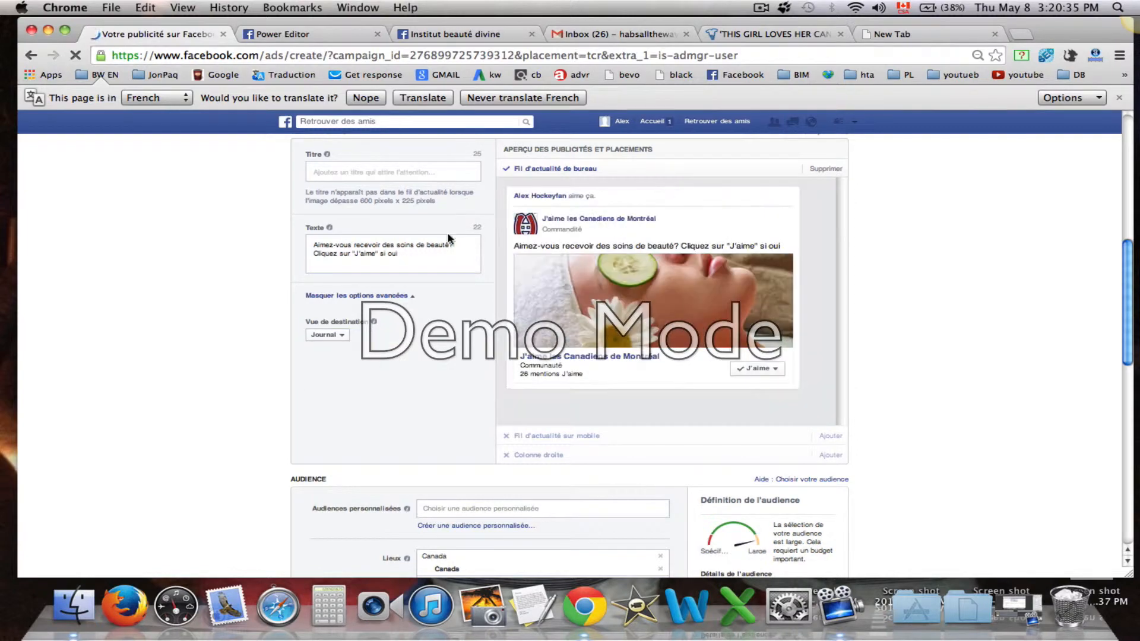
left_click(441, 31)
scroll(687, 288, "up", 10)
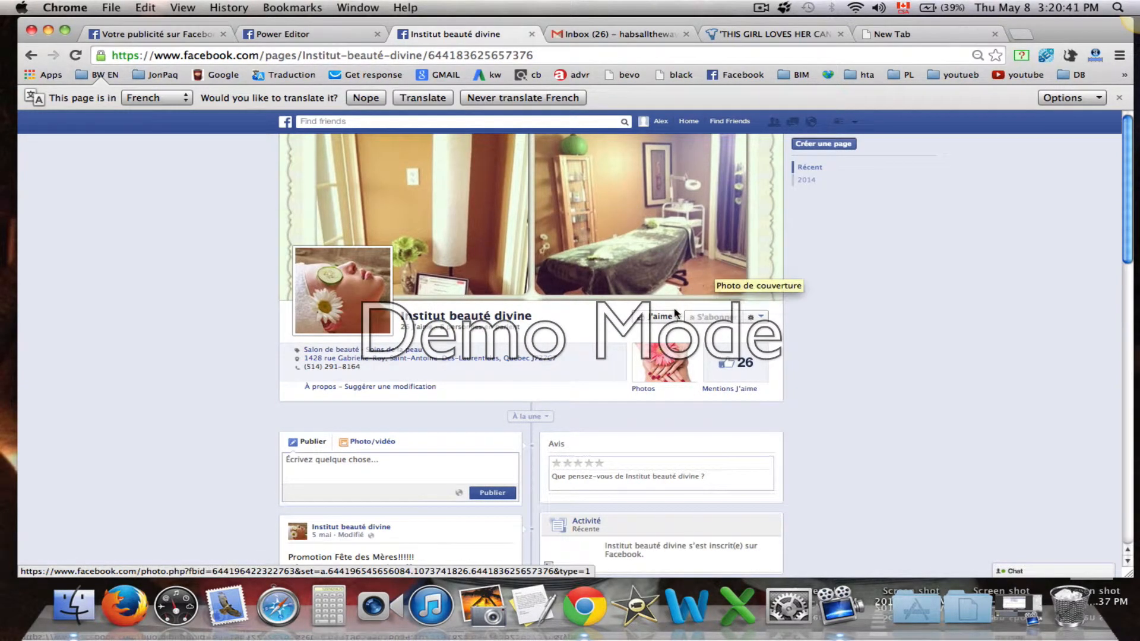
Go back through Power Editor to the "Votre publicité sur Facebook" ad-creation page.
left_click(274, 35)
left_click(216, 35)
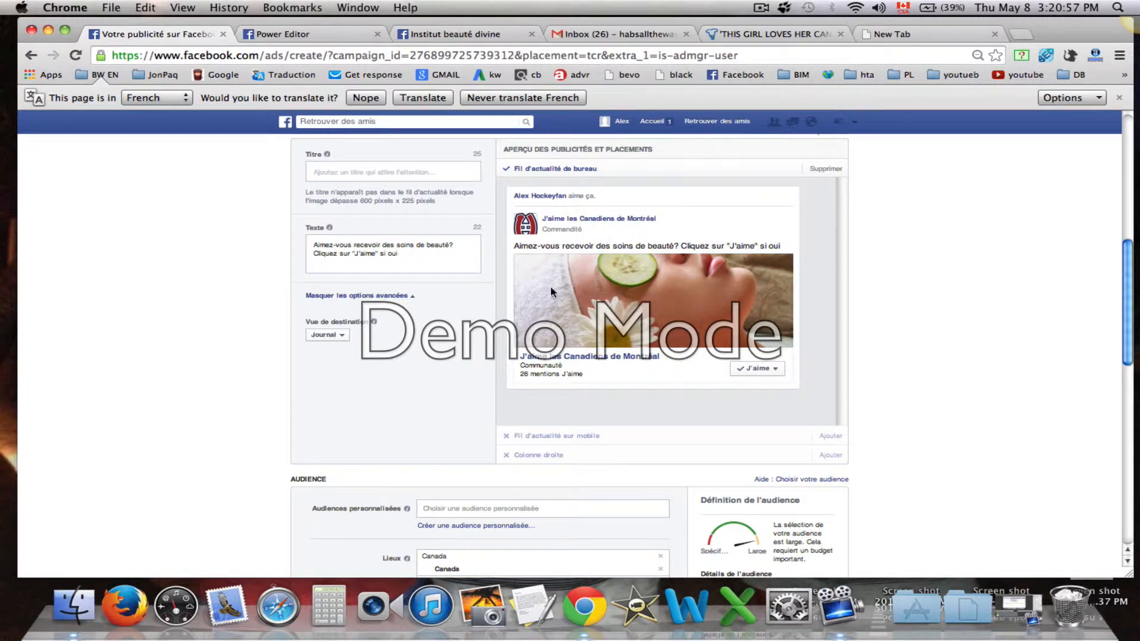
Look through the saved custom audiences list and close it without choosing one.
scroll(398, 380, "down", 5)
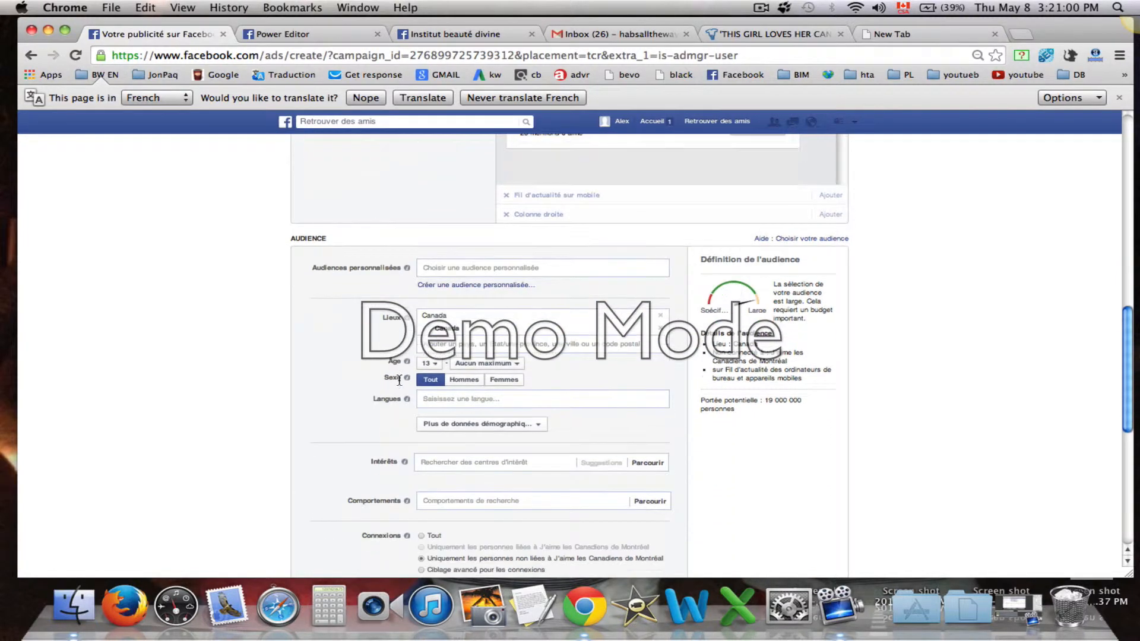
left_click(485, 270)
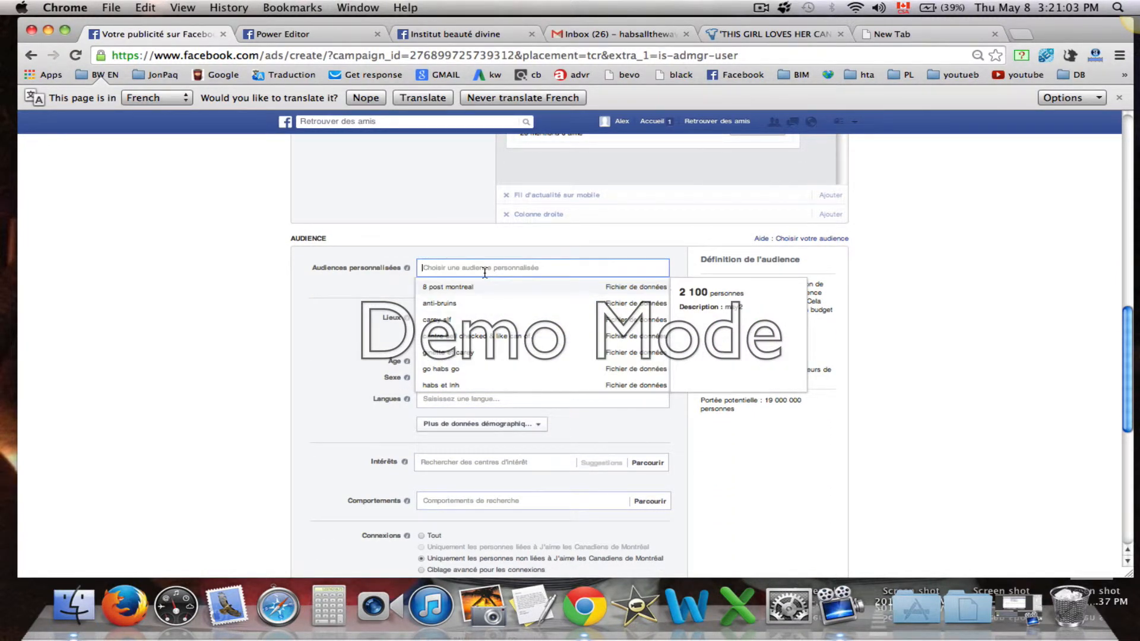
scroll(484, 332, "down", 5)
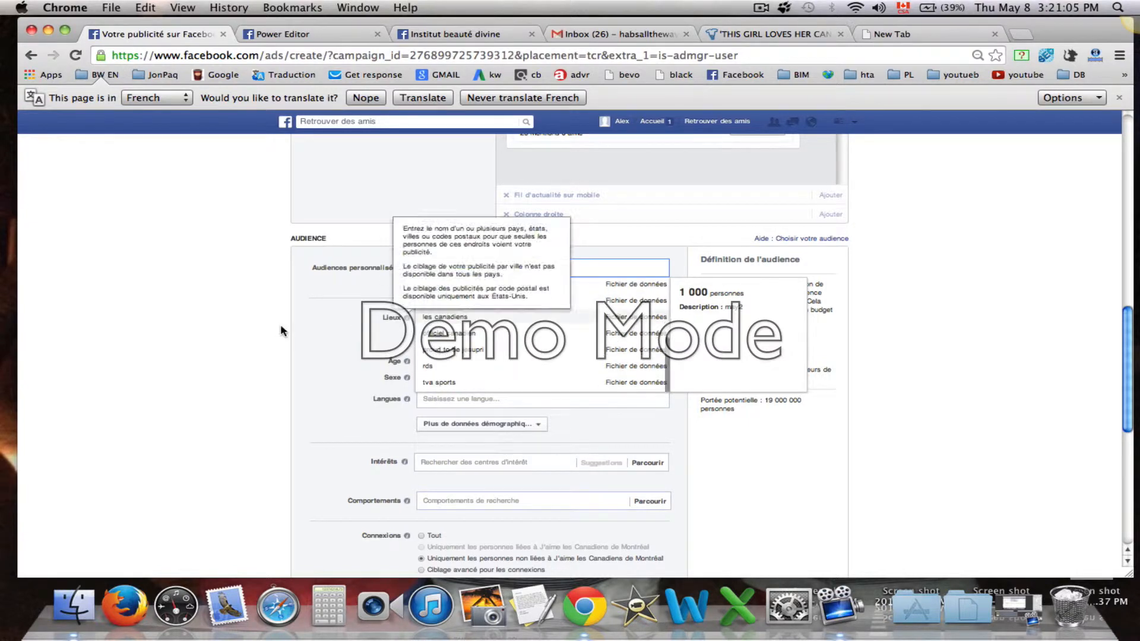
left_click(279, 326)
left_click(473, 267)
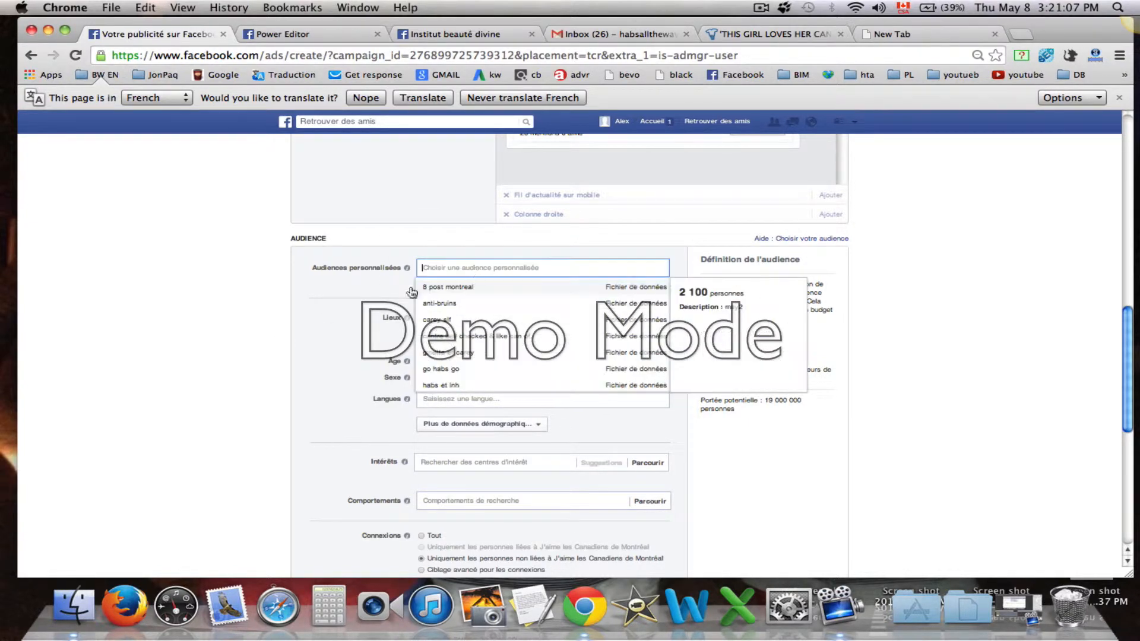
left_click(266, 324)
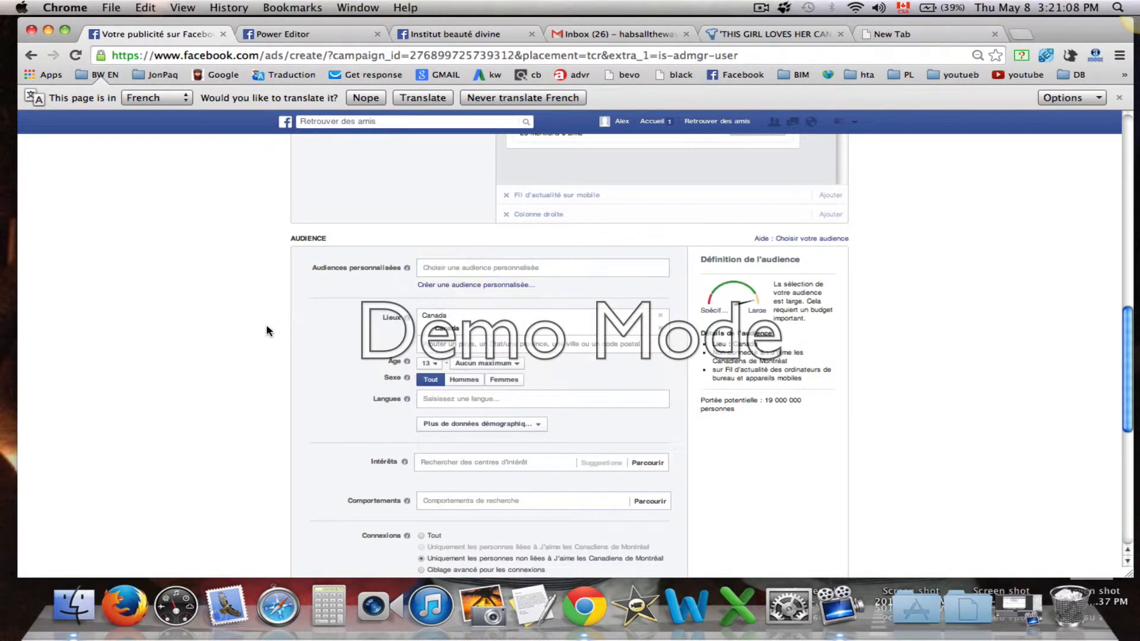
Replace Canada with Saint-Jérôme, Québec, Canada as the targeted location.
left_click(660, 328)
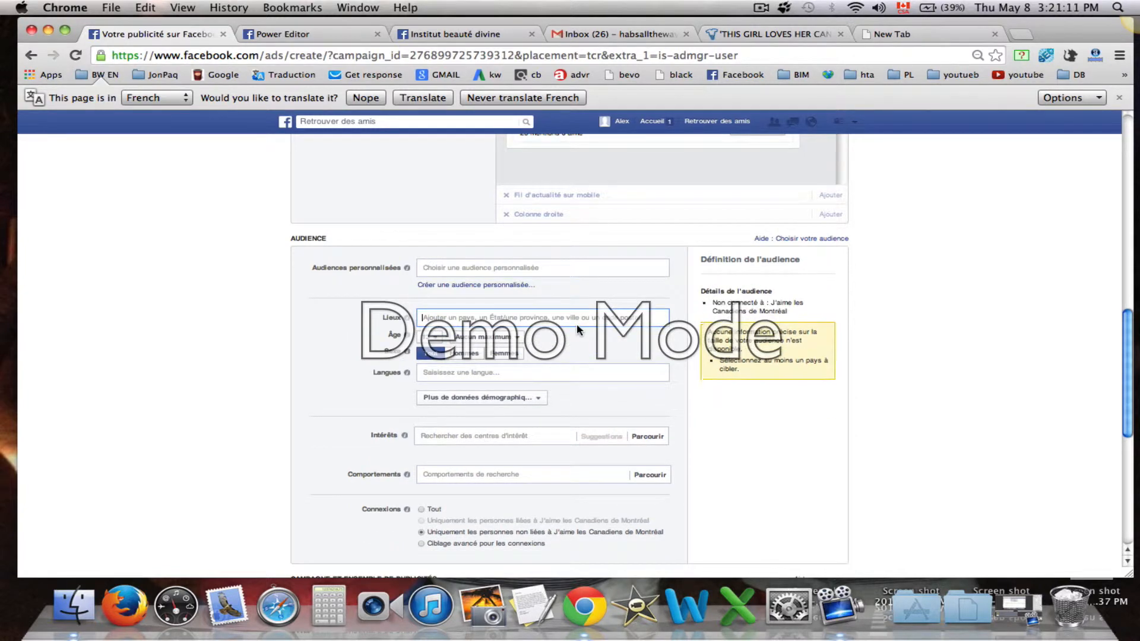
type("sa")
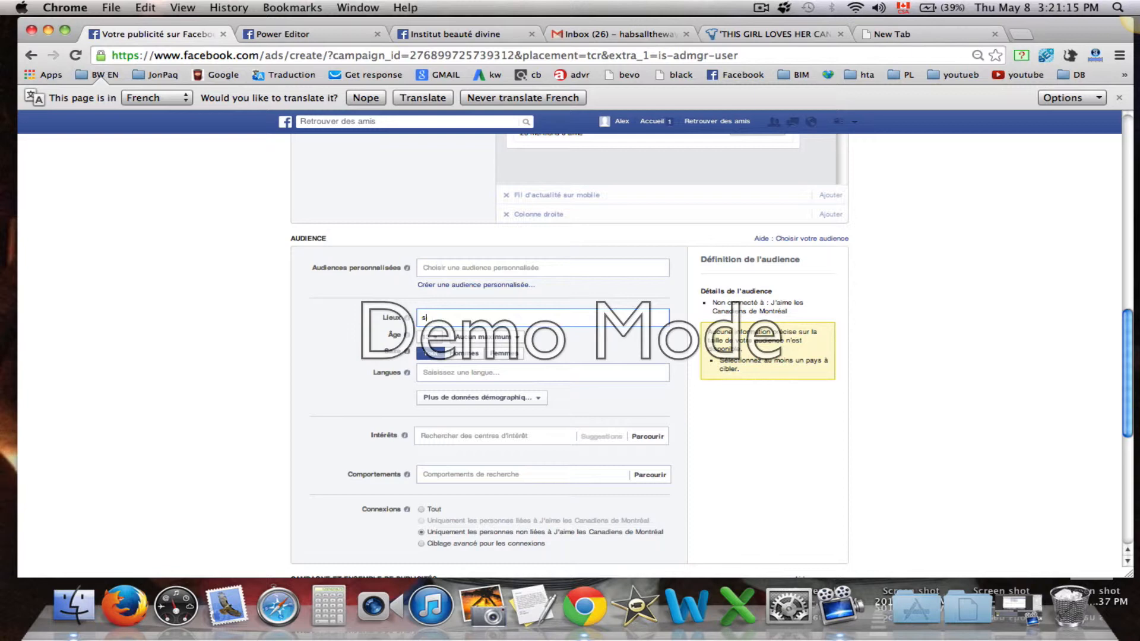
key("BackSpace")
type("Saint-J")
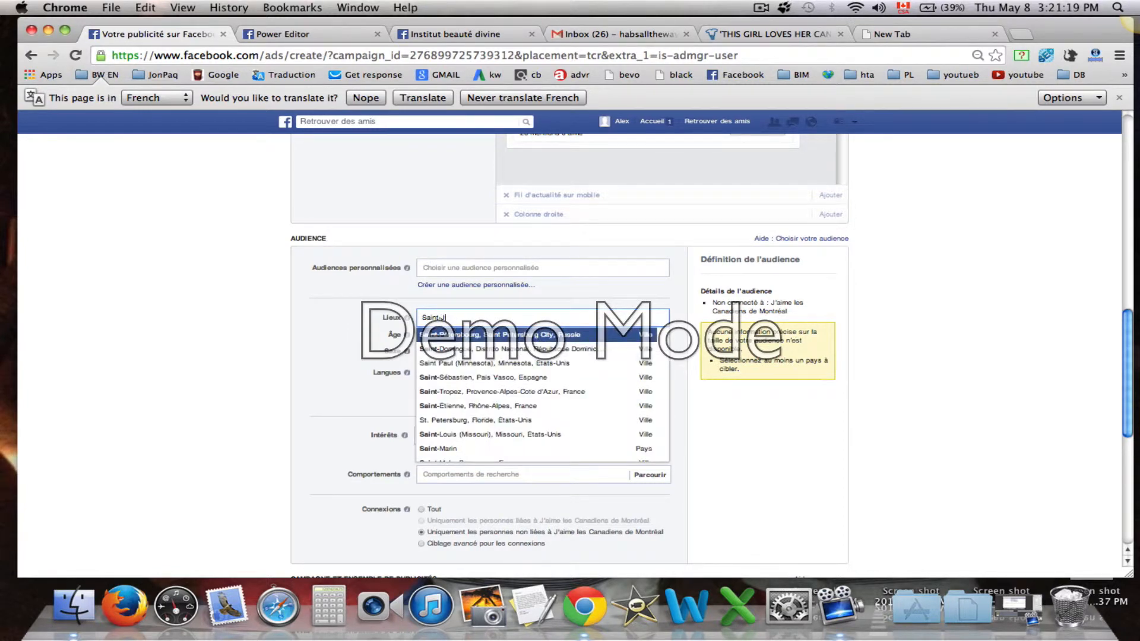
type("éro")
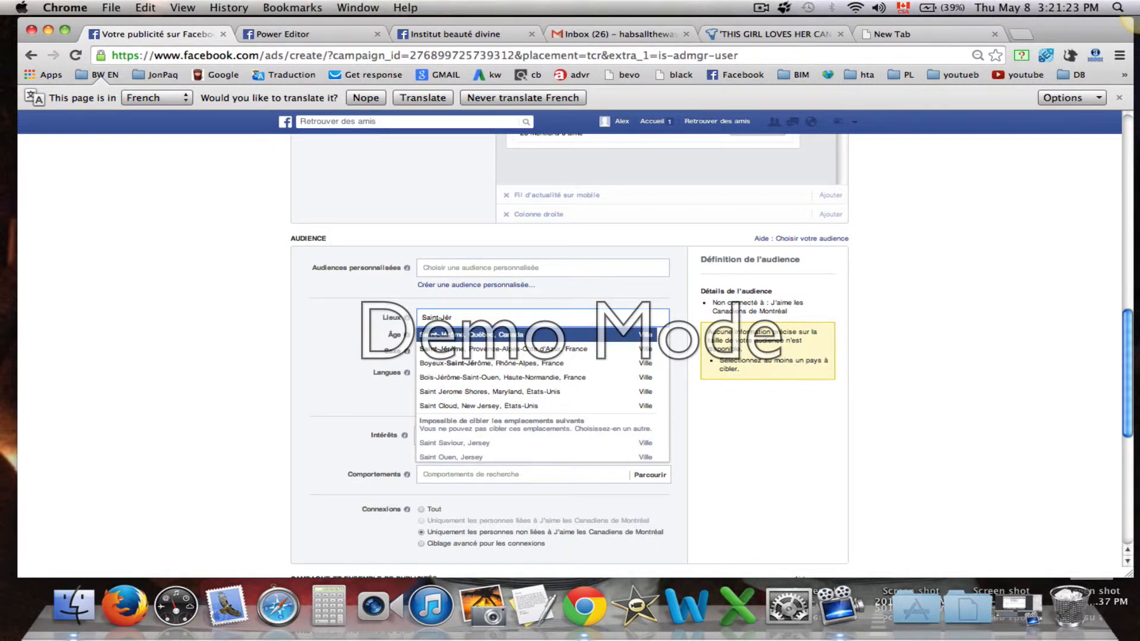
left_click(603, 337)
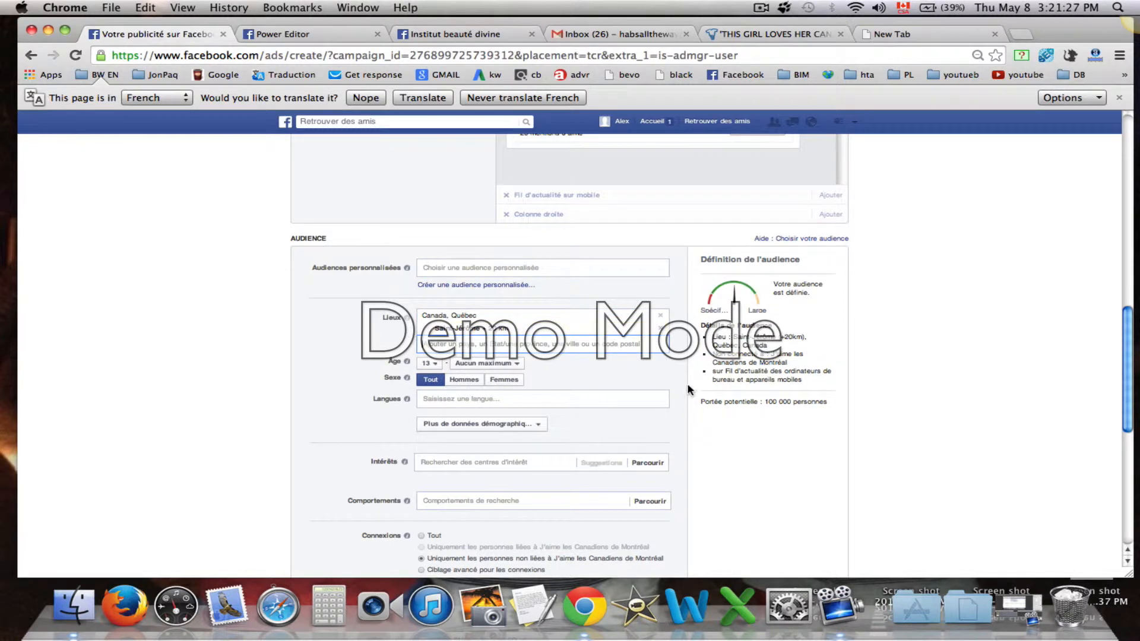
Set the Saint-Jérôme radius to +20 km, raising the potential reach to 100 000.
left_click(647, 331)
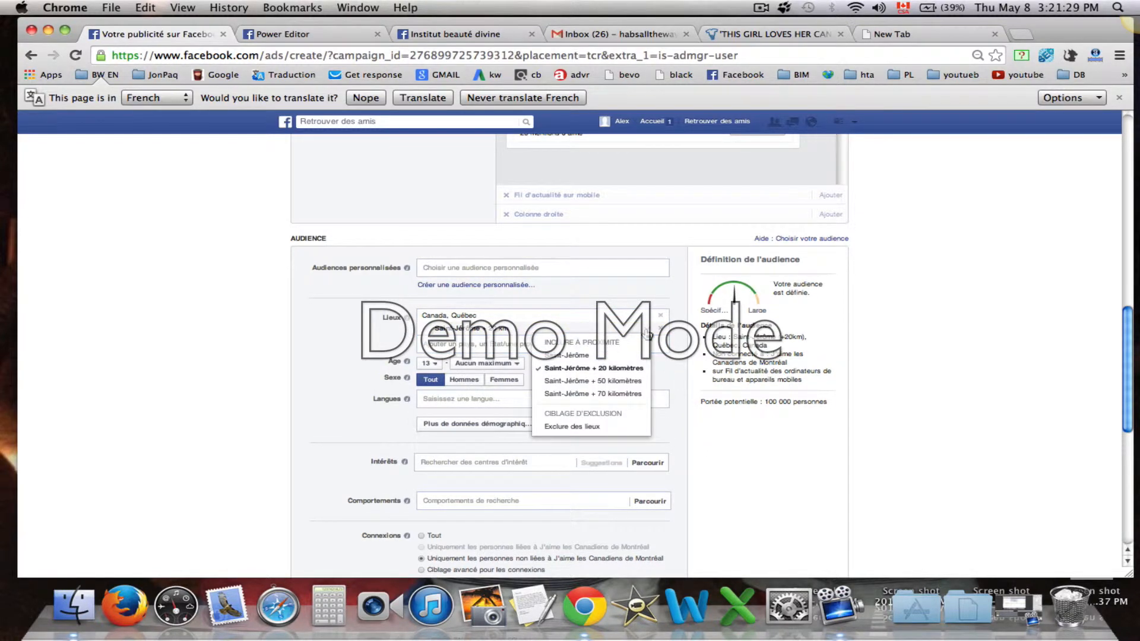
left_click(567, 355)
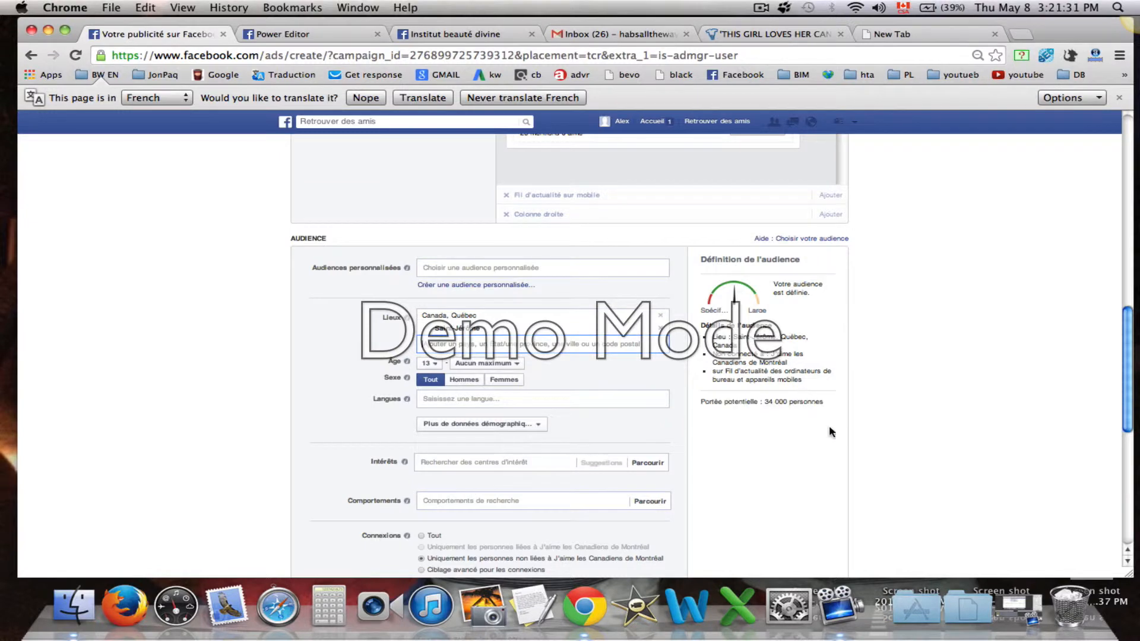
left_click_drag(765, 403, 824, 403)
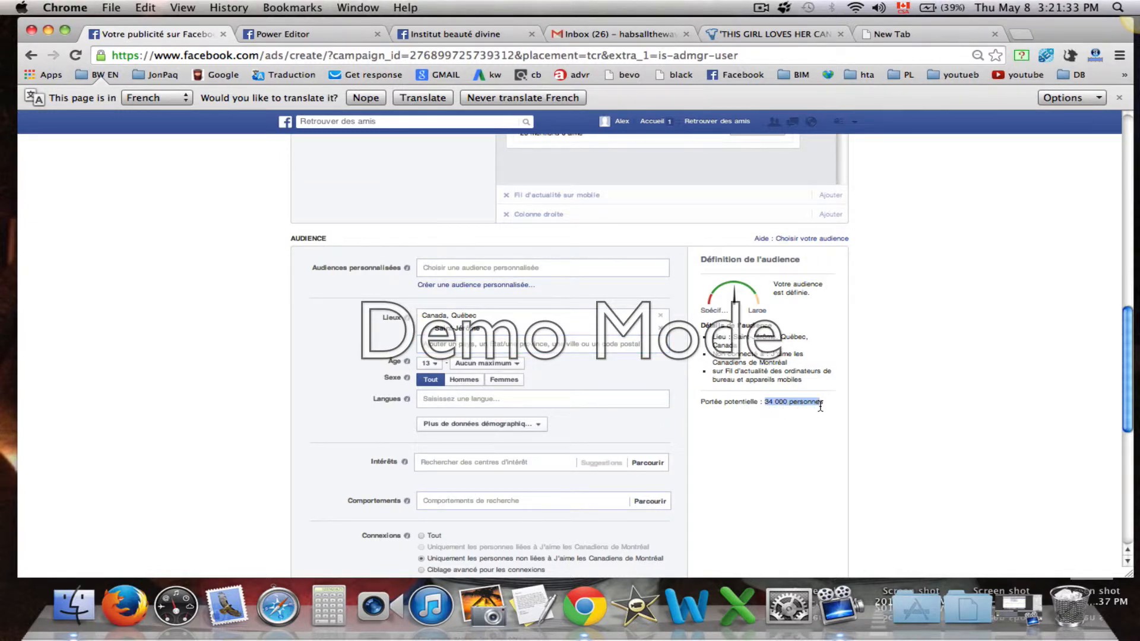
left_click(652, 331)
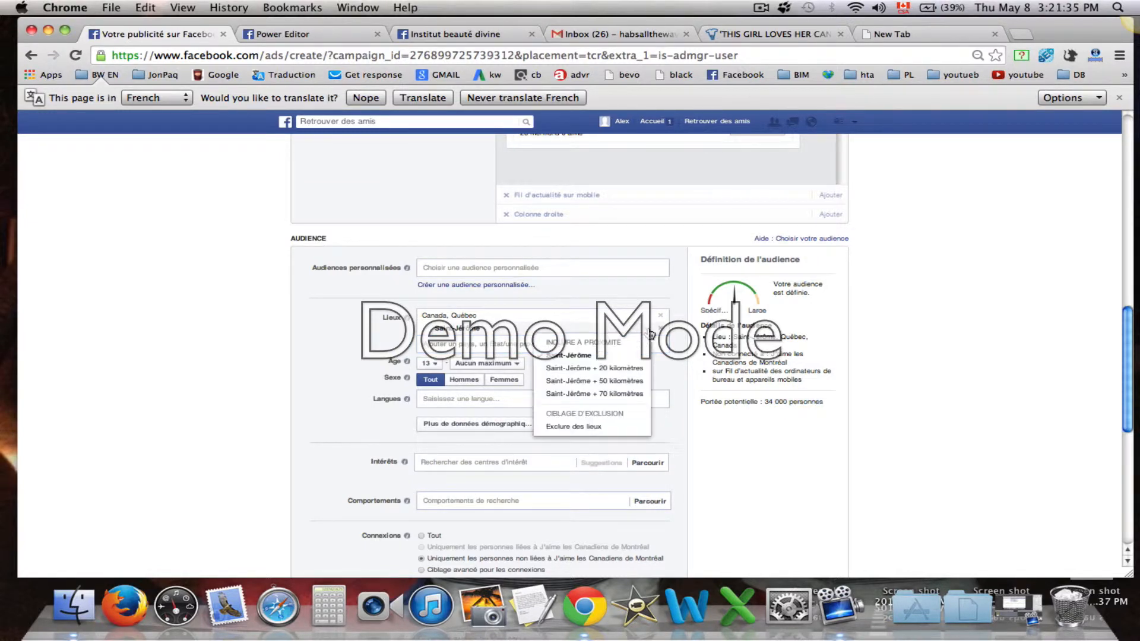
left_click(624, 368)
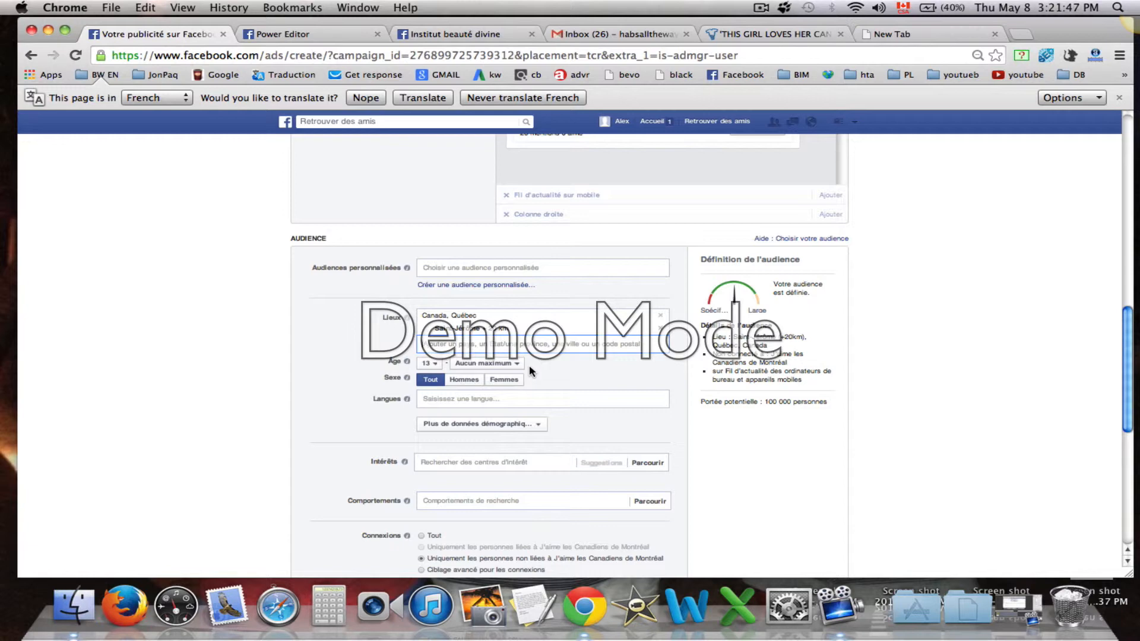
scroll(529, 364, "up", 5)
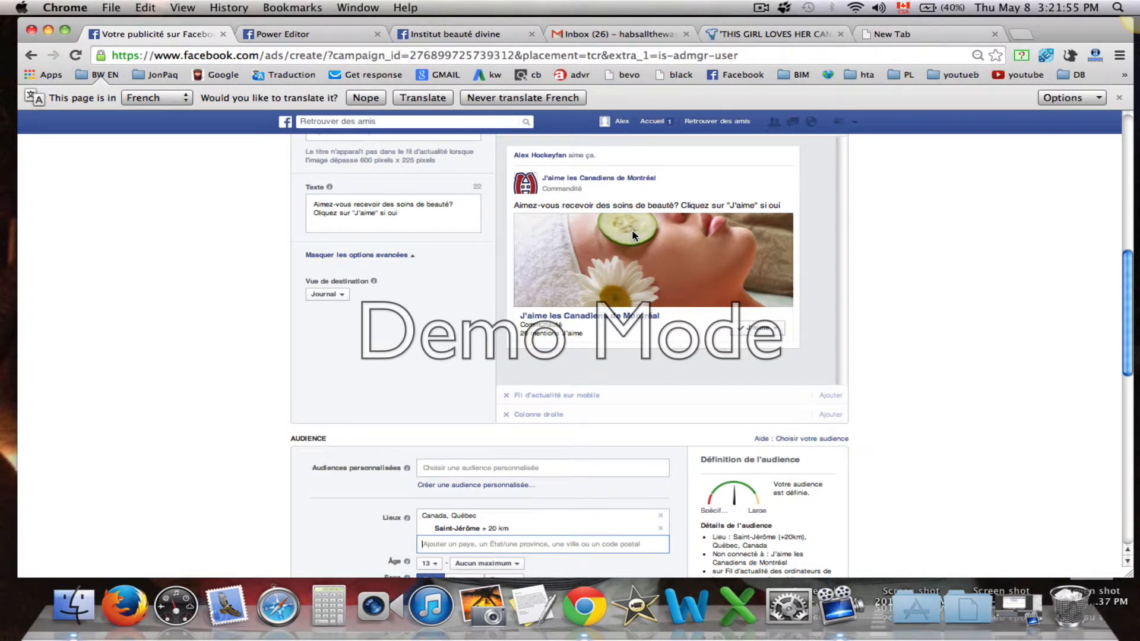
scroll(632, 235, "down", 5)
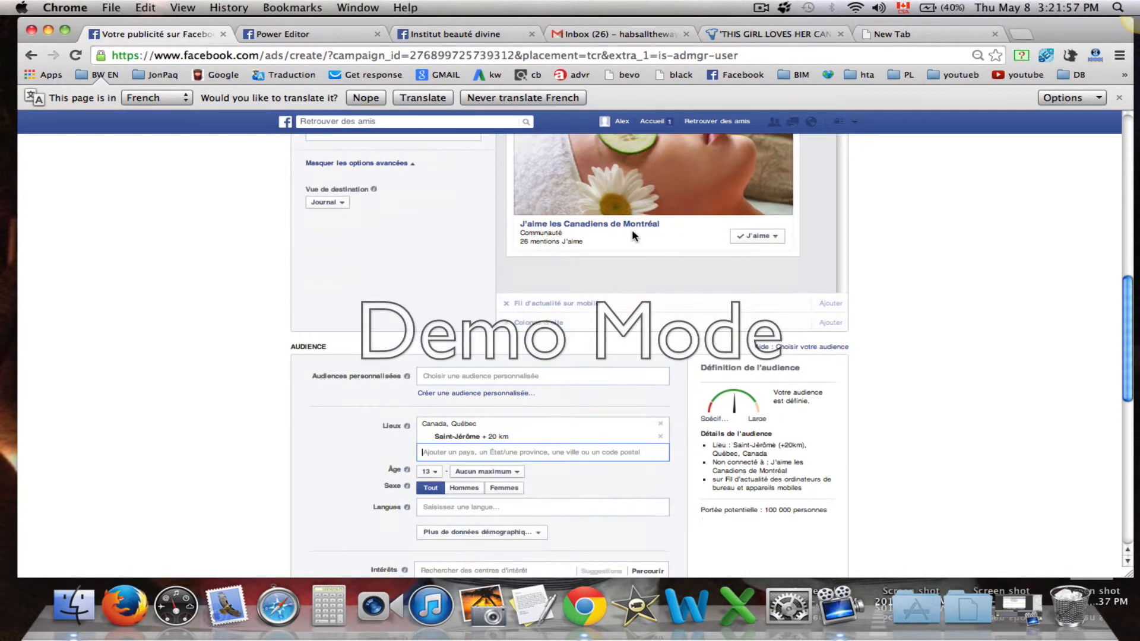
scroll(632, 232, "down", 1)
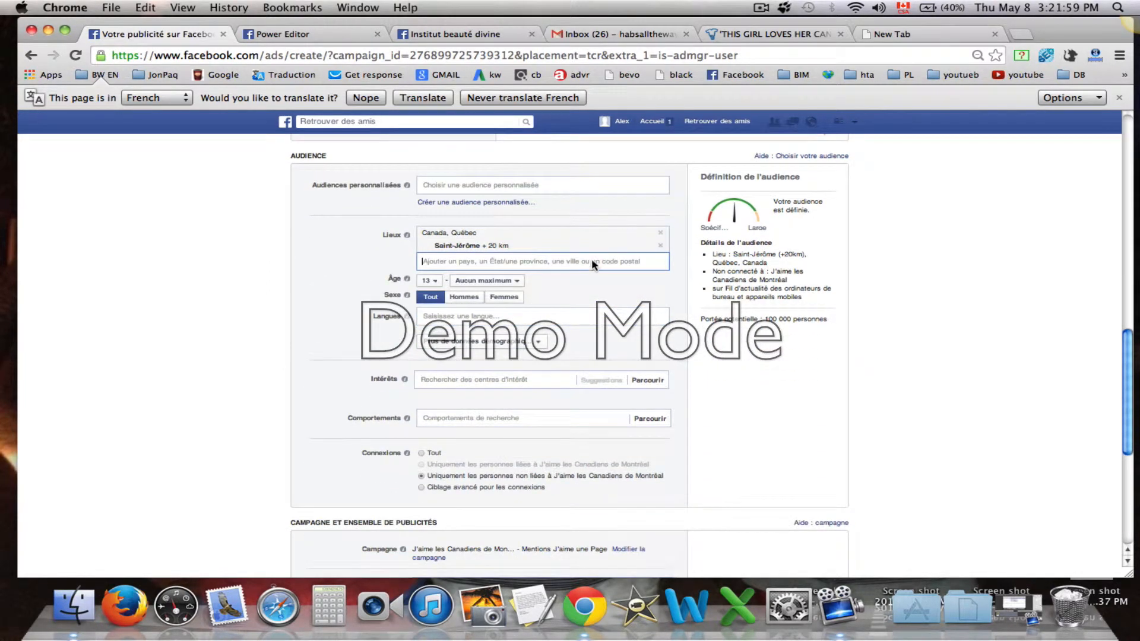
Set the minimum age to 18 and target Femmes only, lowering reach to 50 000.
left_click(435, 287)
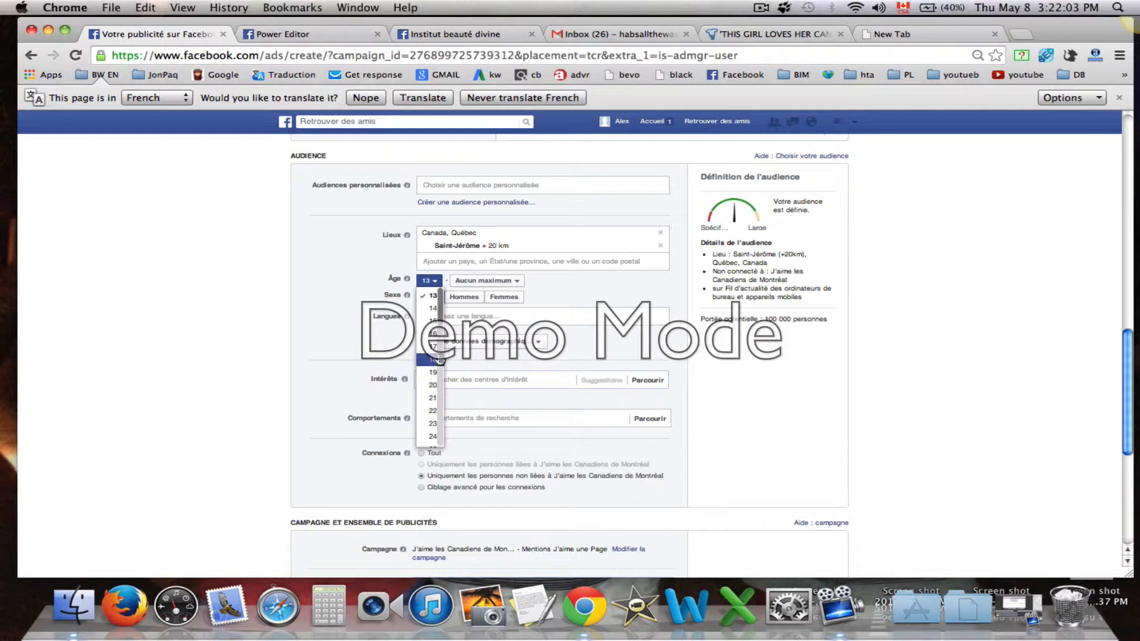
left_click(310, 319)
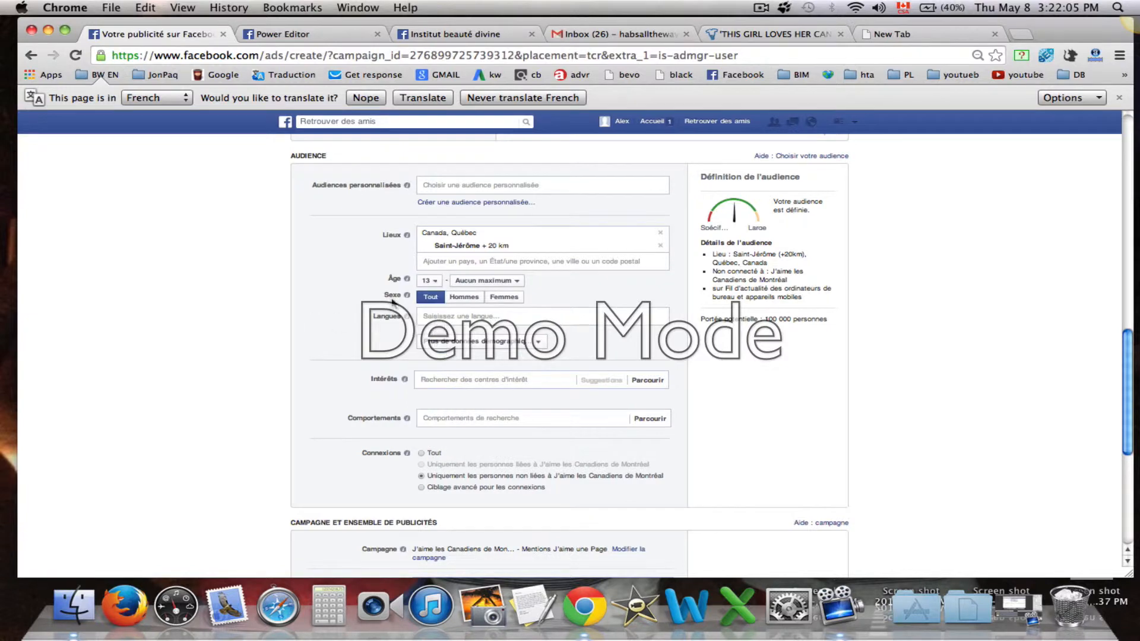
left_click(429, 280)
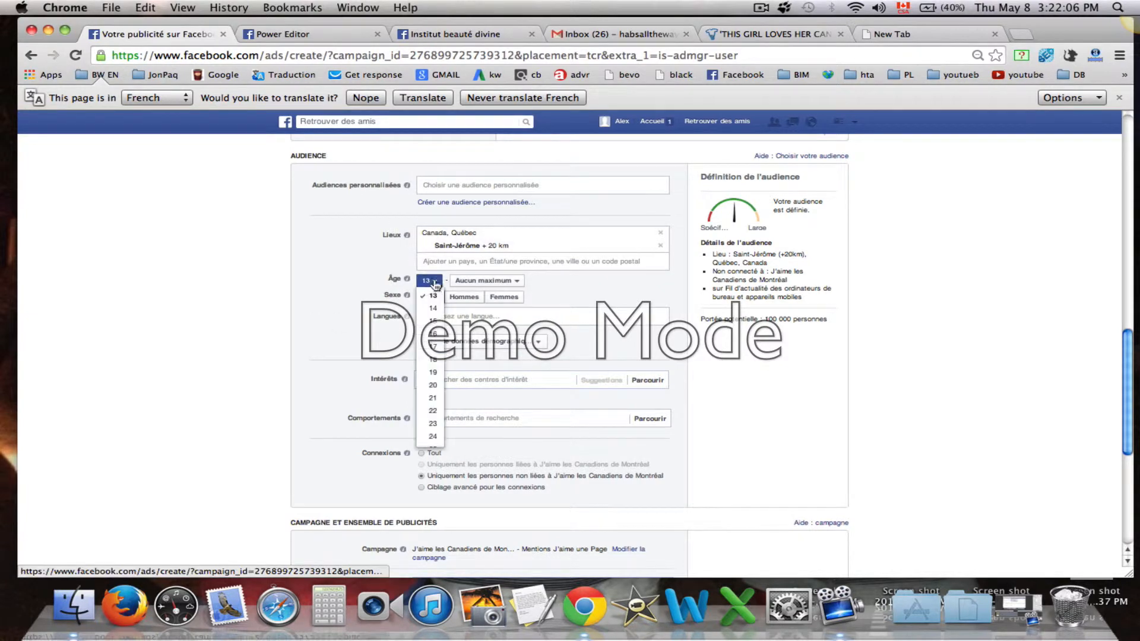
left_click(438, 367)
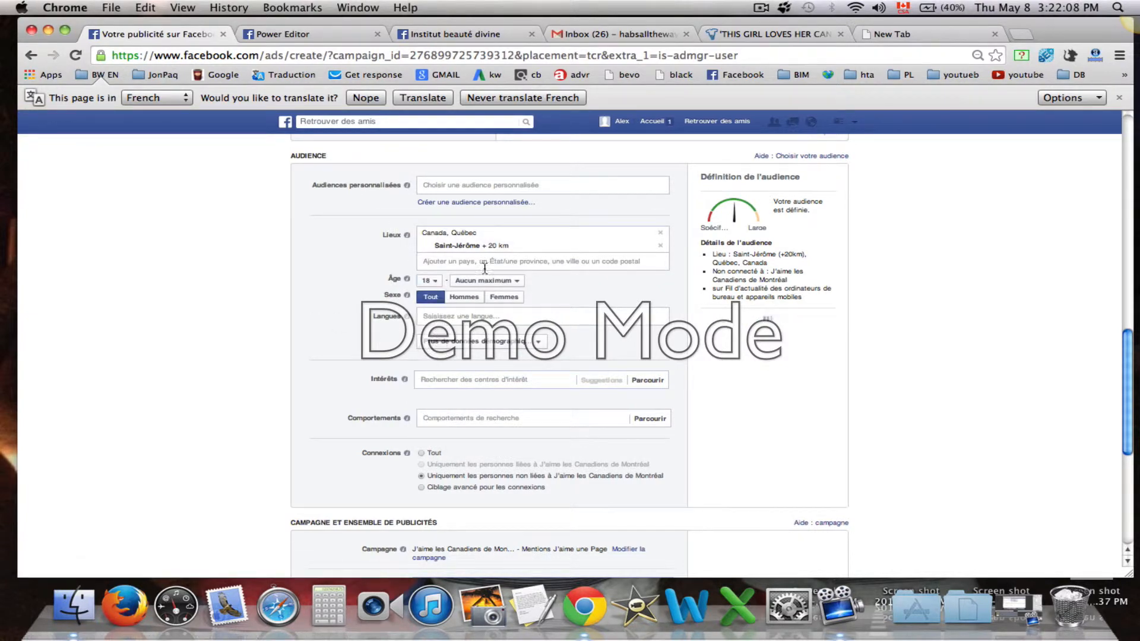
left_click(512, 303)
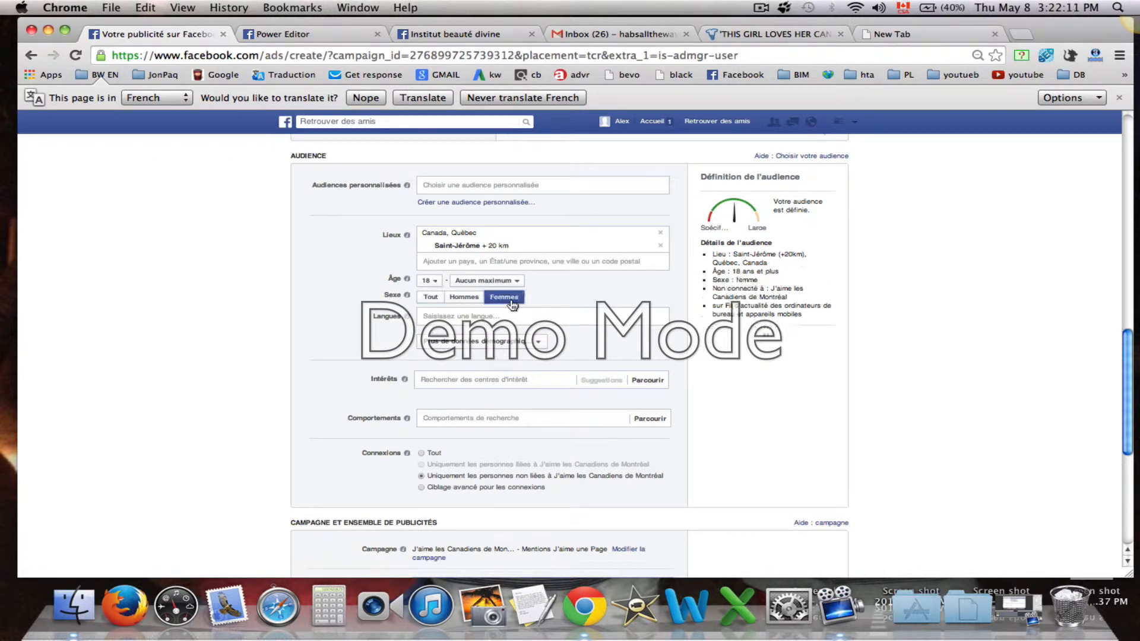
scroll(884, 308, "up", 5)
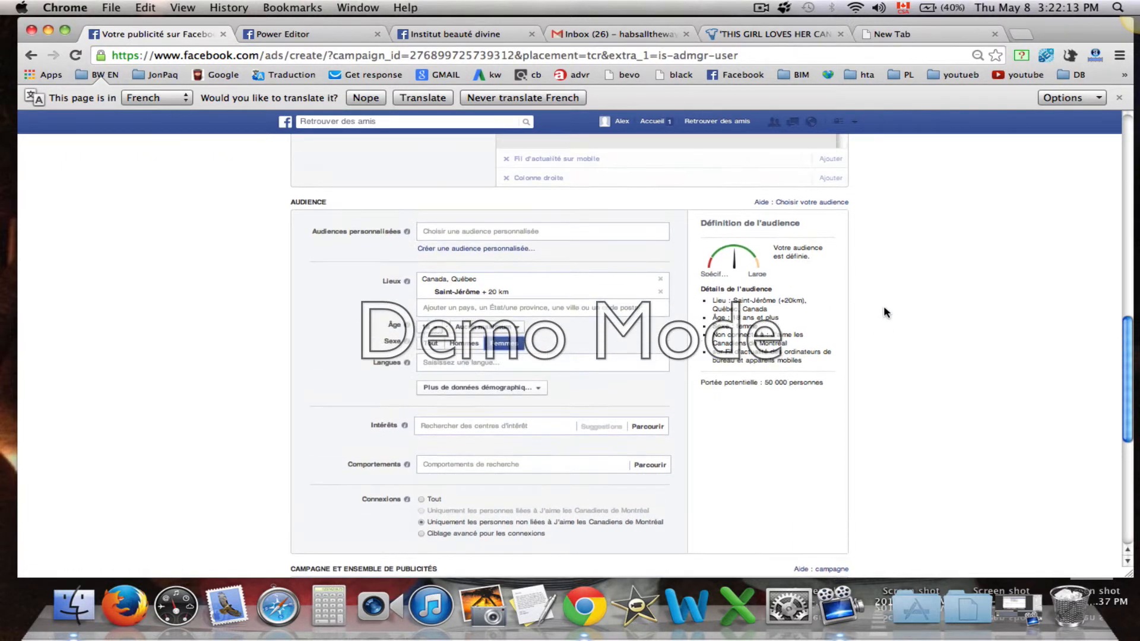
scroll(883, 308, "down", 1)
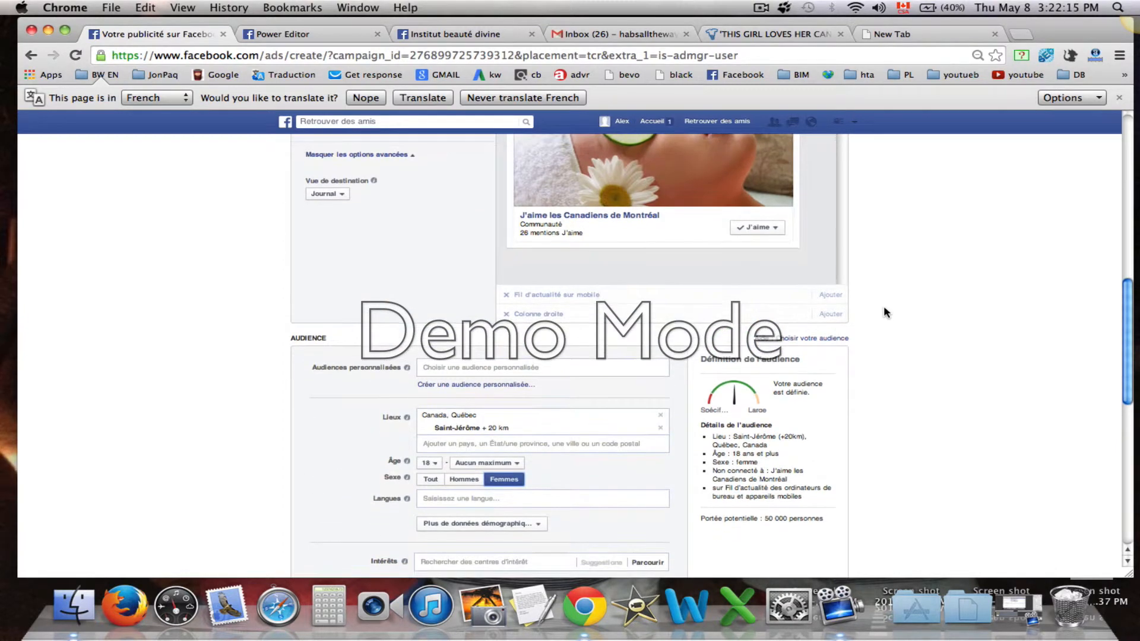
scroll(883, 308, "down", 2)
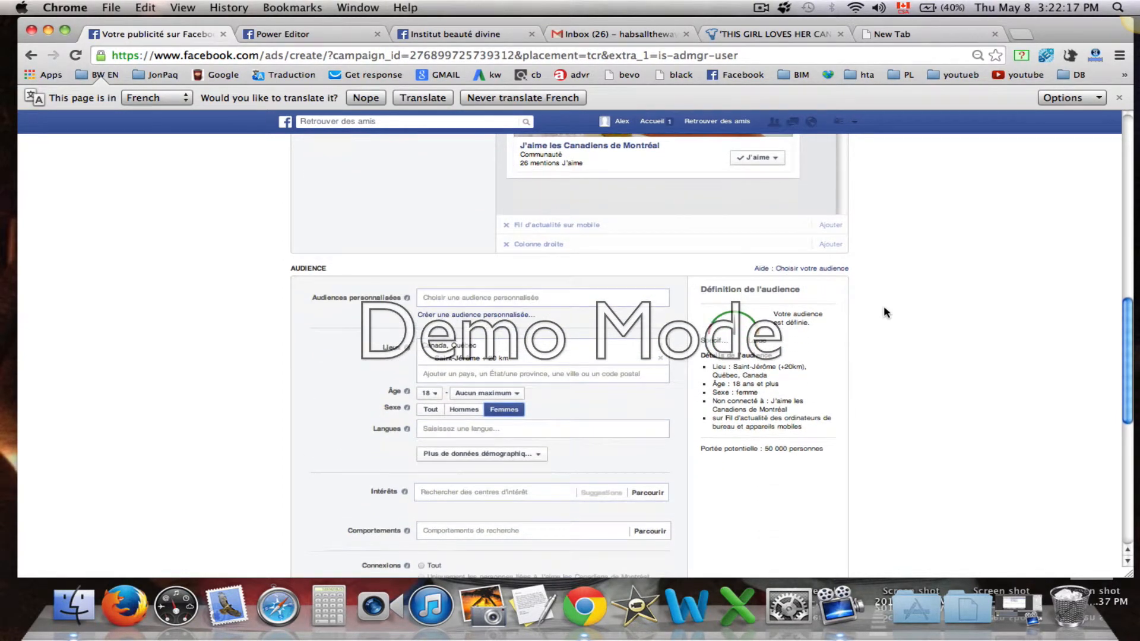
scroll(884, 312, "down", 1)
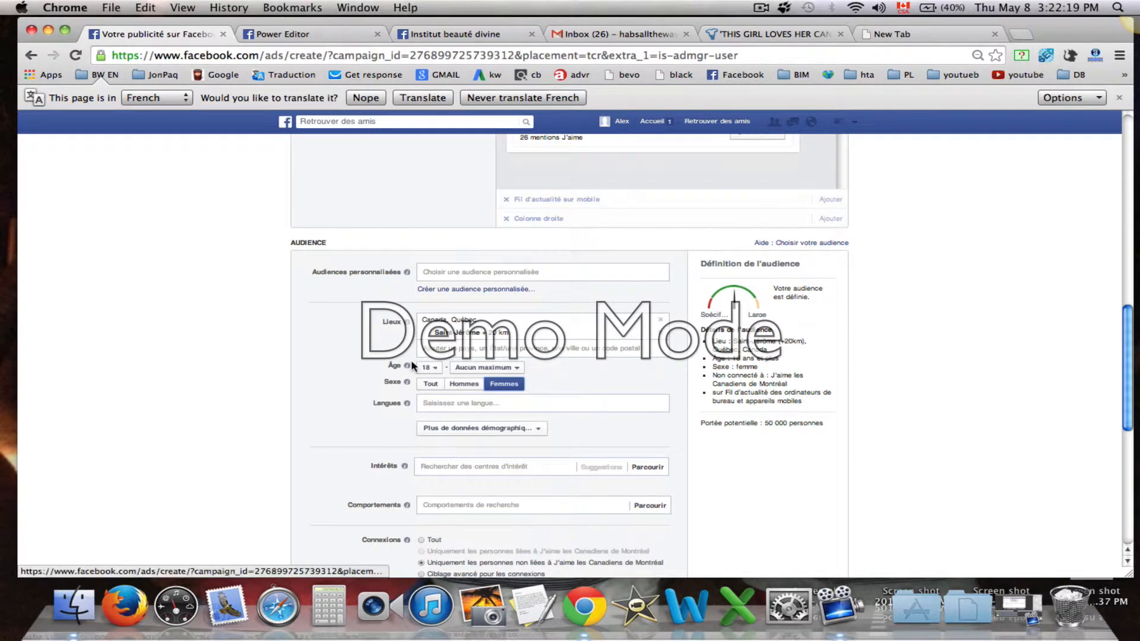
left_click(429, 368)
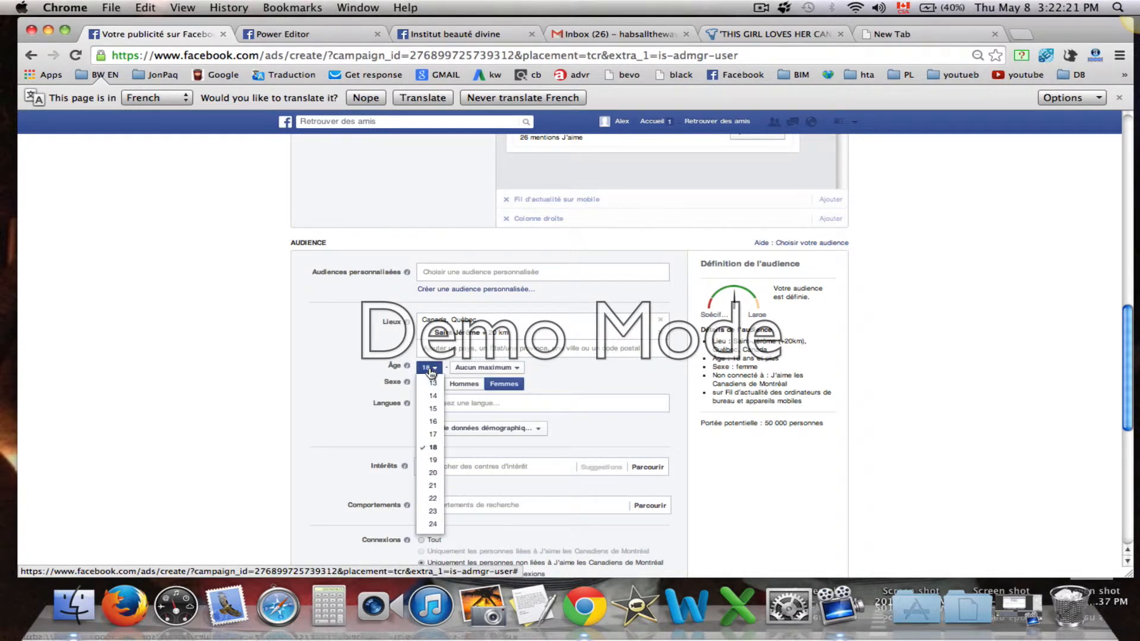
left_click(300, 443)
scroll(300, 443, "up", 1)
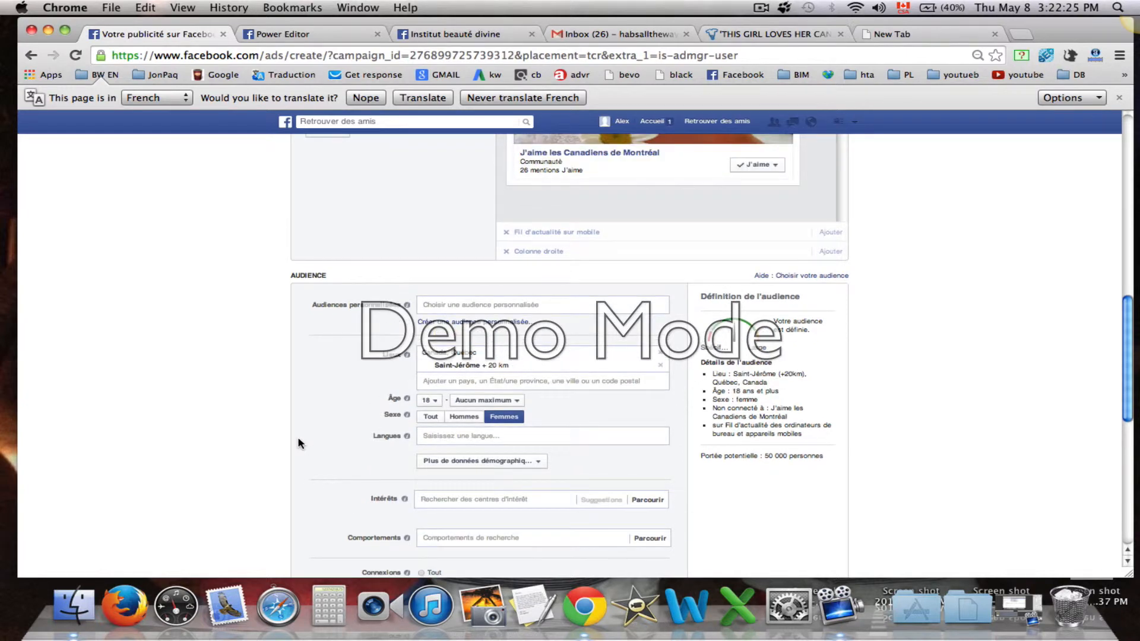
scroll(300, 443, "down", 3)
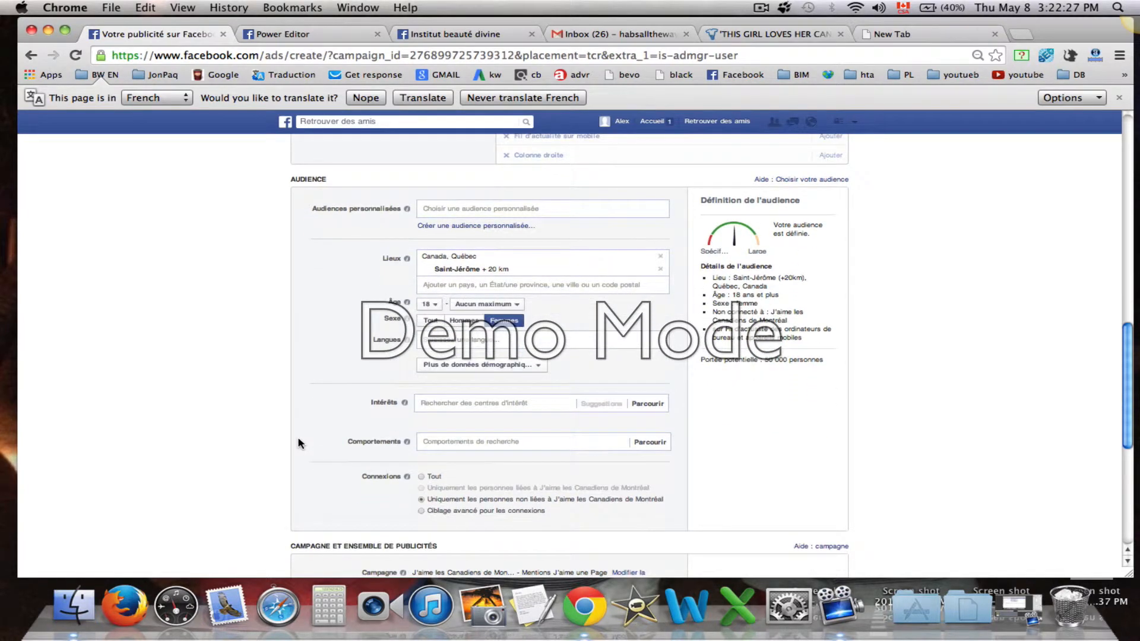
left_click(475, 342)
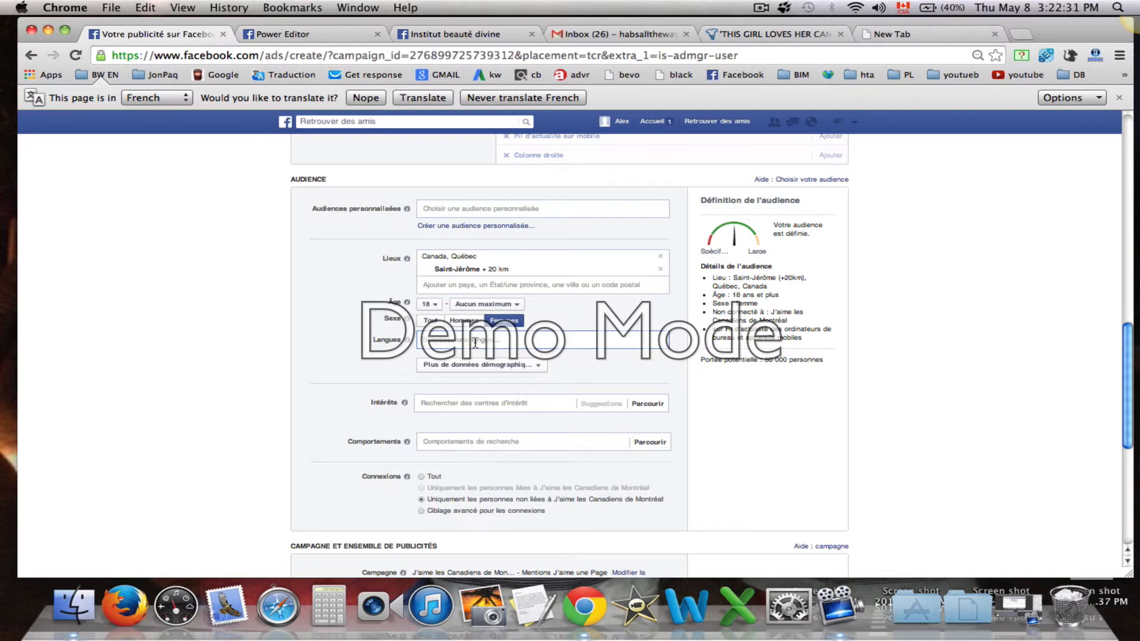
left_click(801, 362)
left_click_drag(801, 362, 764, 361)
left_click(764, 361)
scroll(764, 362, "down", 1)
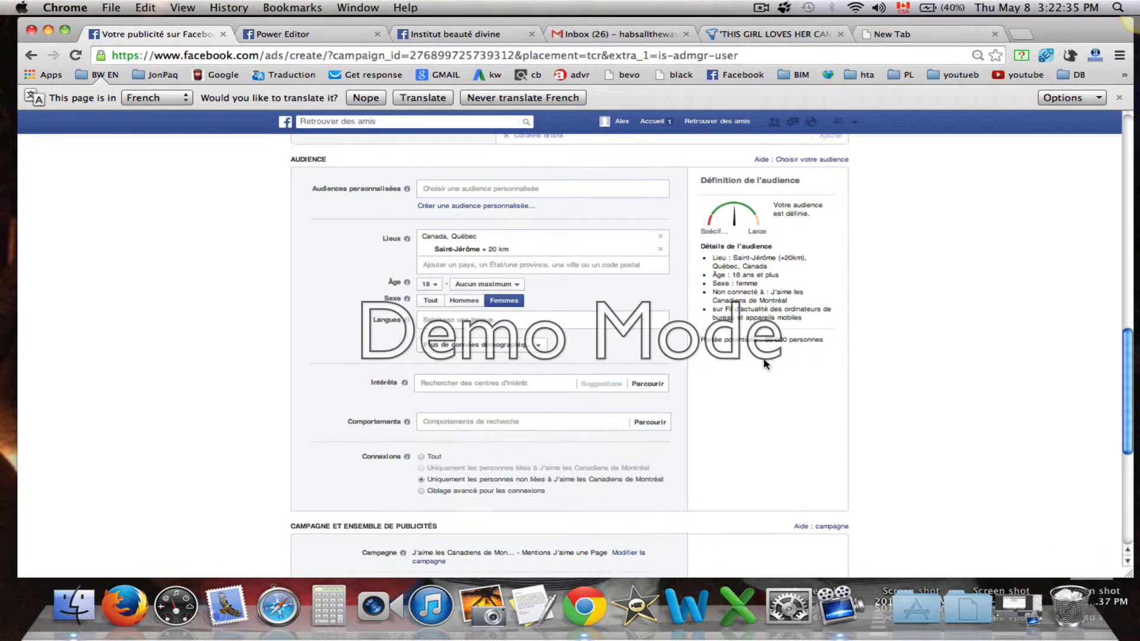
left_click(498, 356)
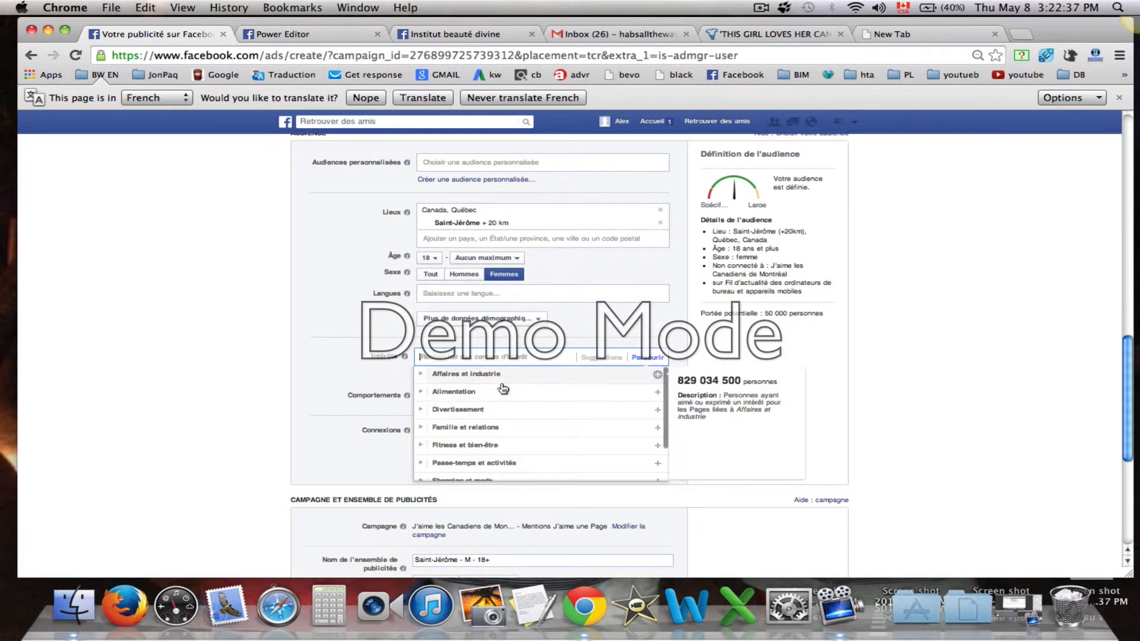
scroll(502, 388, "down", 5)
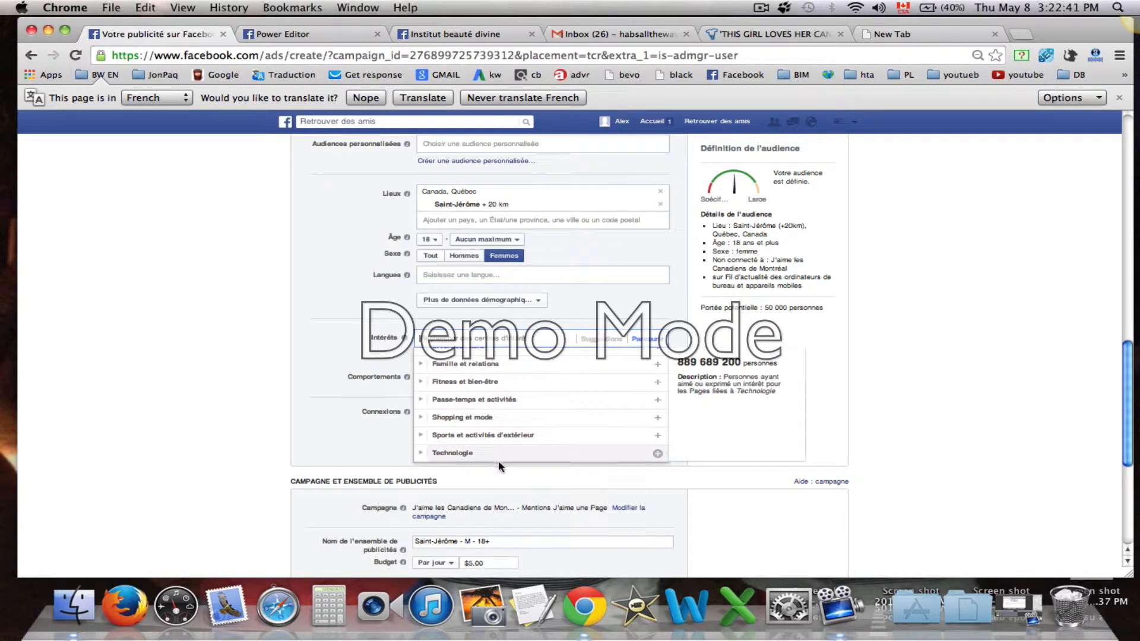
scroll(514, 424, "up", 3)
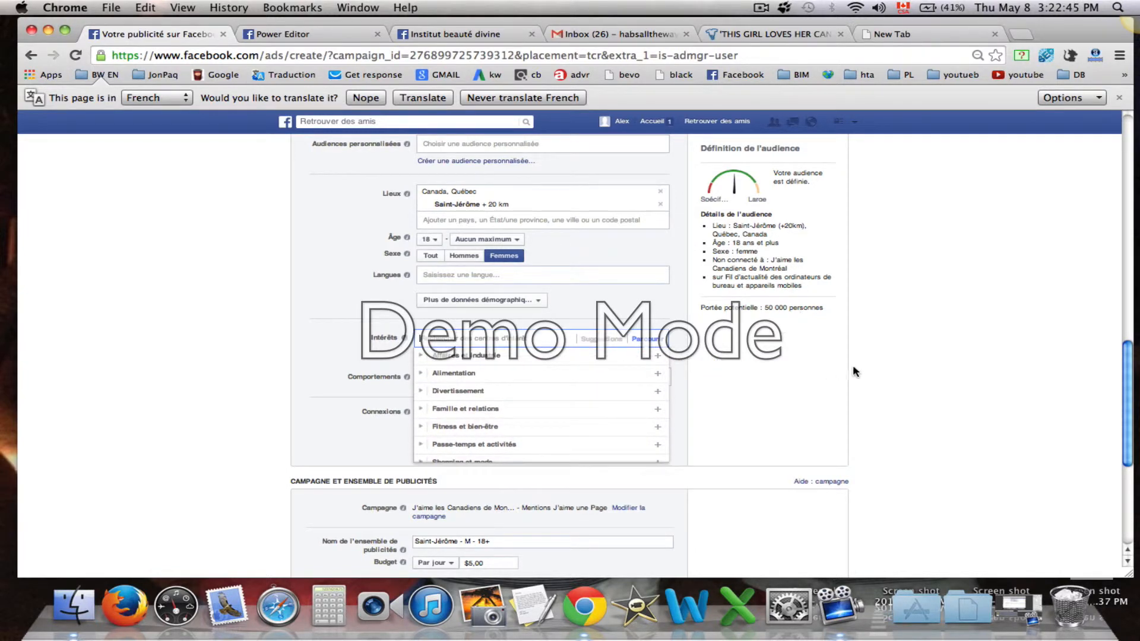
left_click(840, 375)
scroll(840, 375, "up", 2)
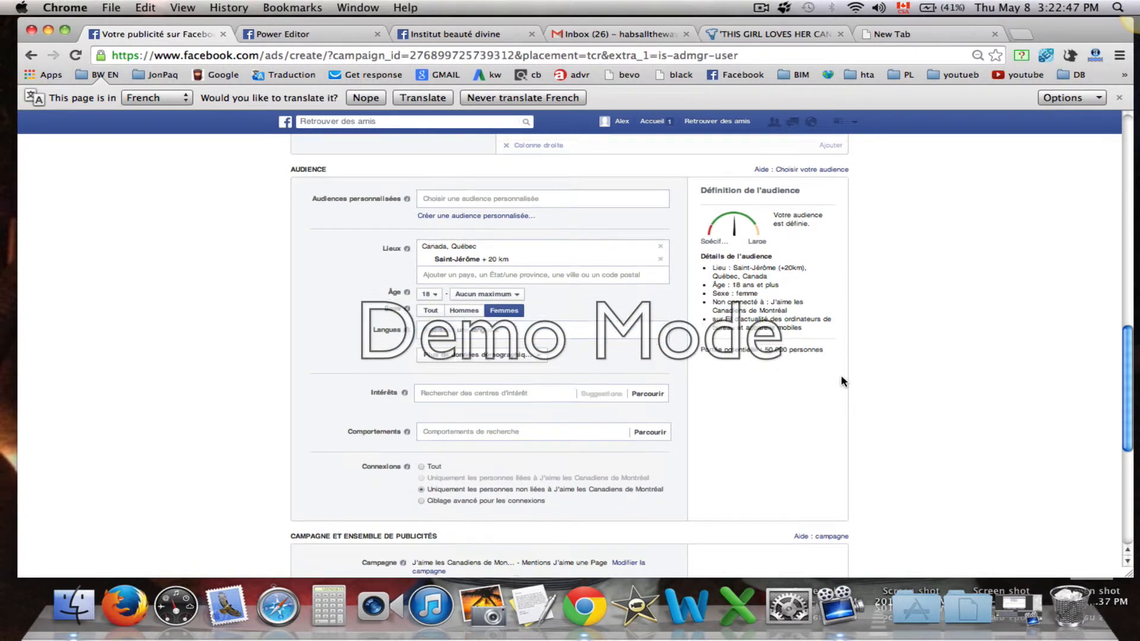
scroll(840, 375, "down", 1)
left_click_drag(770, 318, 817, 321)
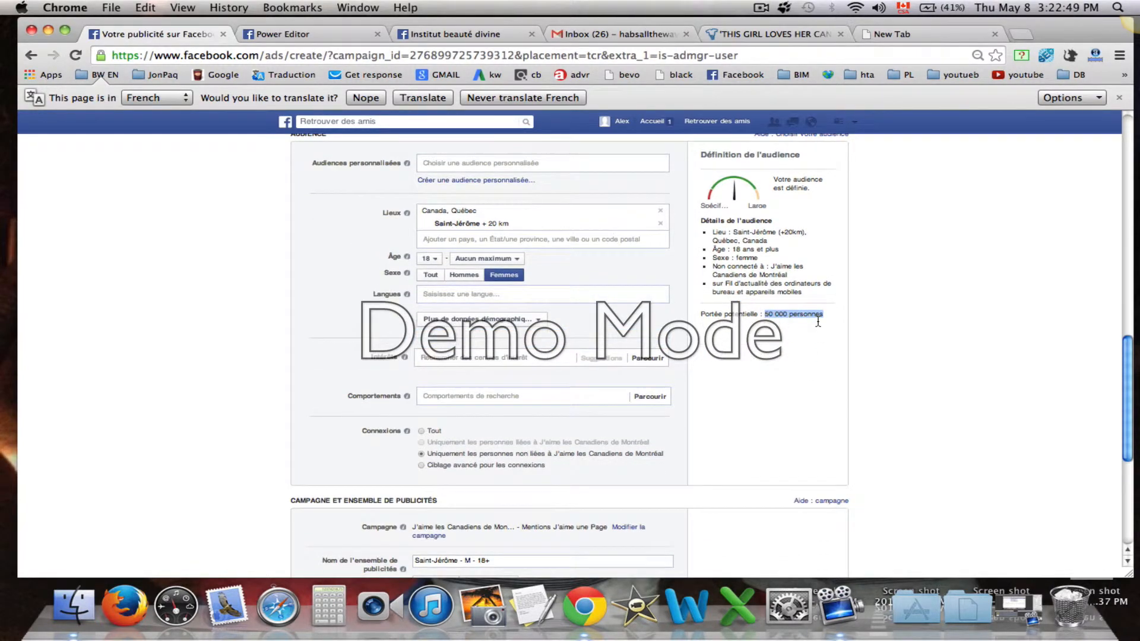
Replace the ad set name with "Like 1" and move to the daily budget amount.
left_click(818, 320)
scroll(818, 320, "down", 3)
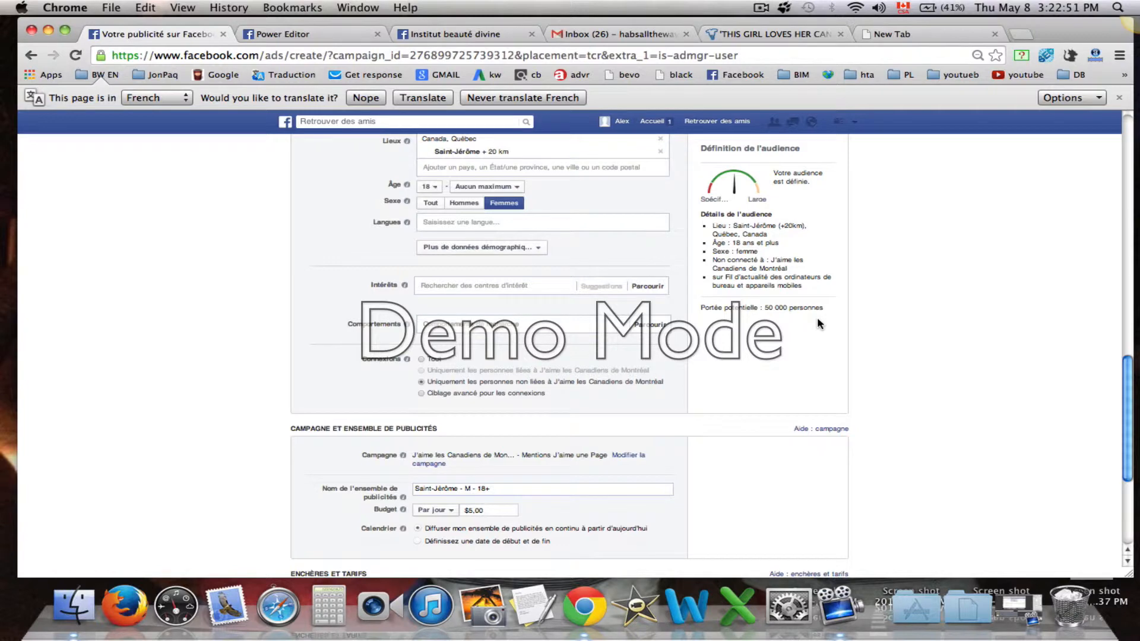
scroll(817, 317, "down", 1)
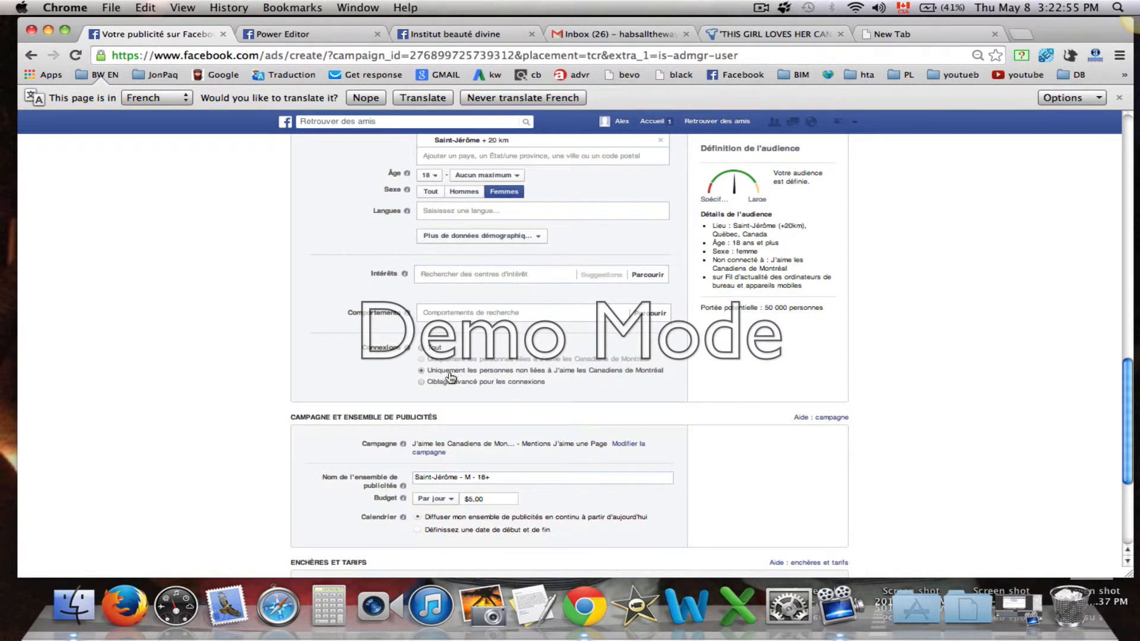
scroll(578, 377, "down", 1)
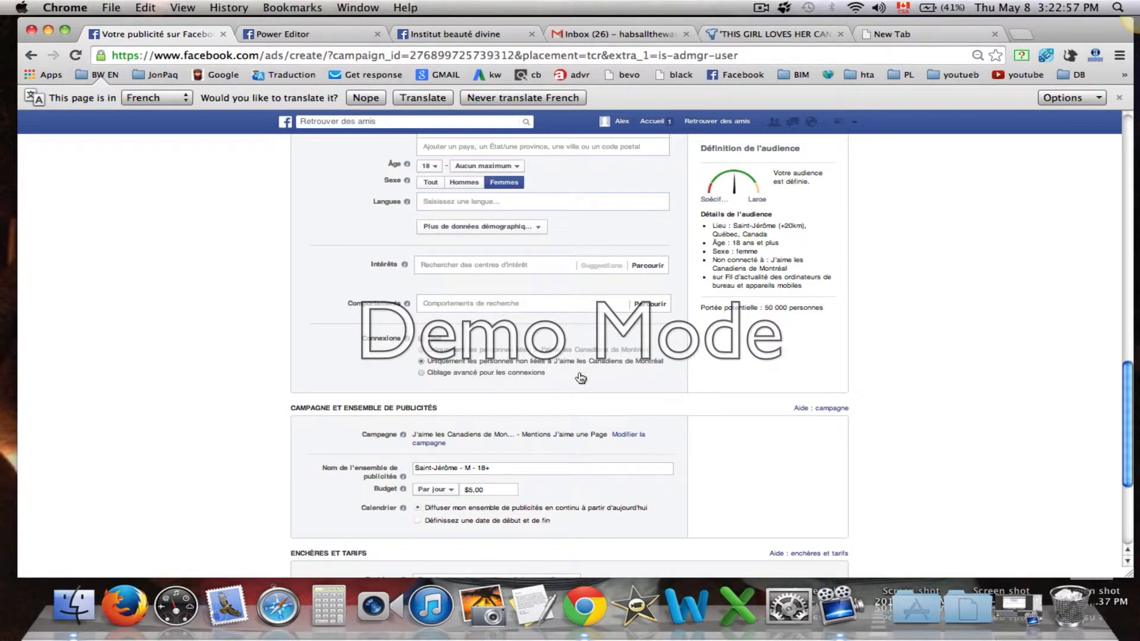
scroll(580, 378, "down", 2)
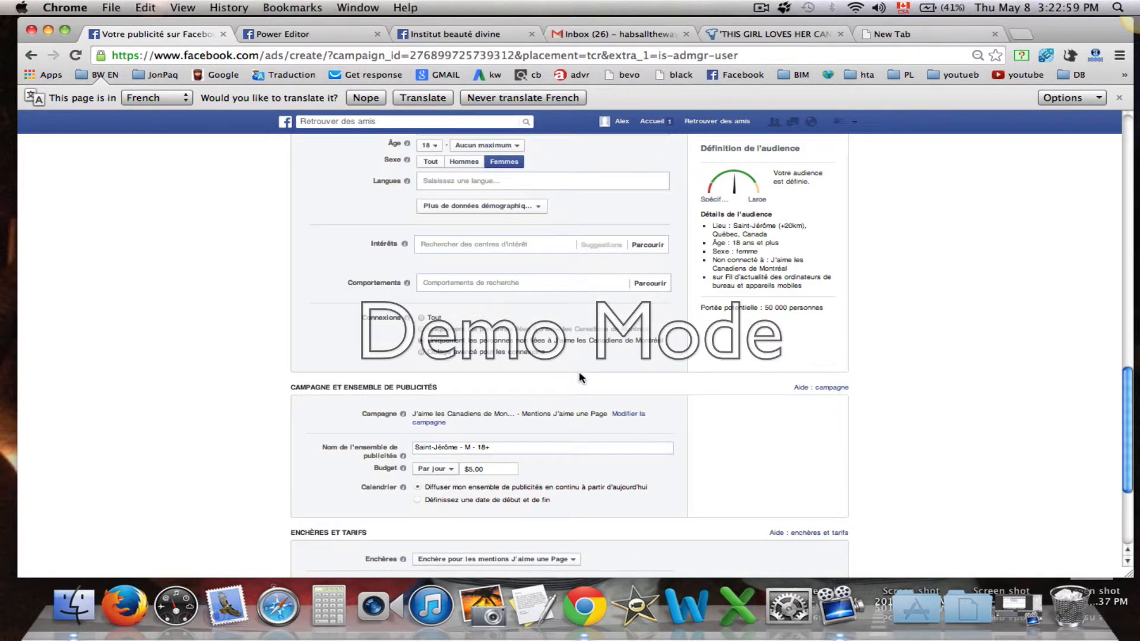
scroll(579, 371, "down", 6)
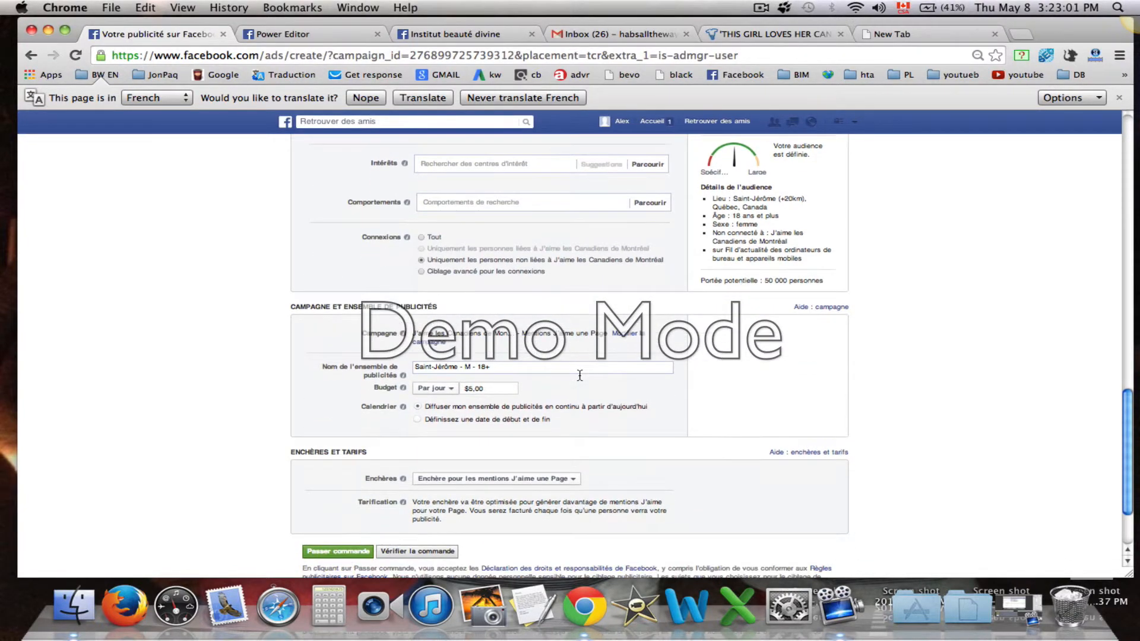
left_click_drag(504, 369, 452, 368)
left_click(508, 372)
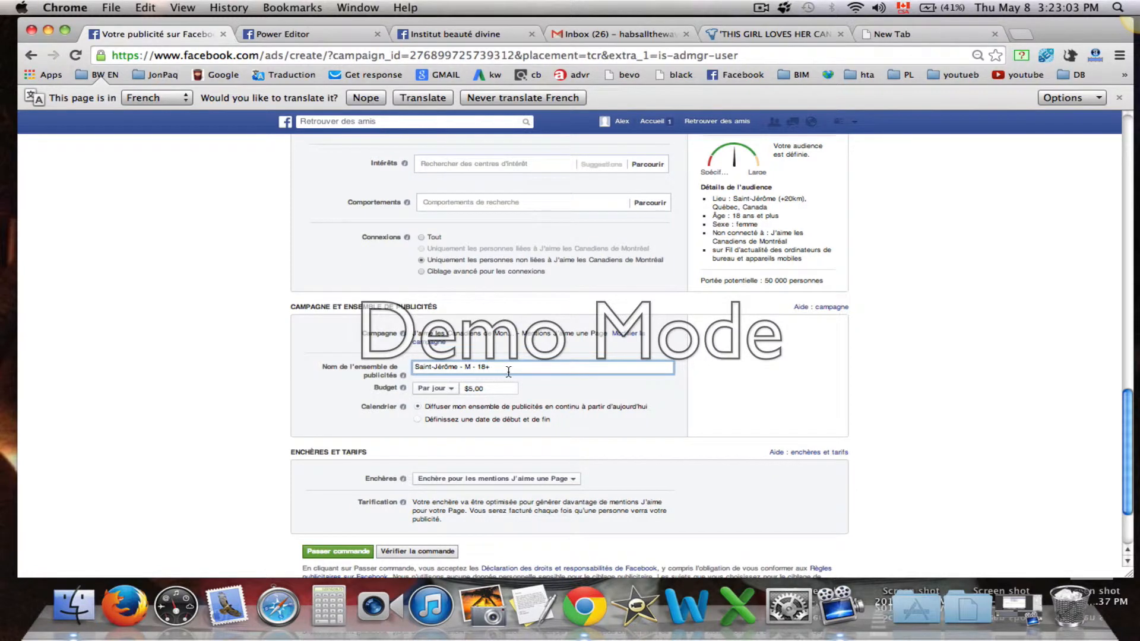
left_click_drag(499, 366, 392, 364)
type("Like 1 may8")
left_click(473, 390)
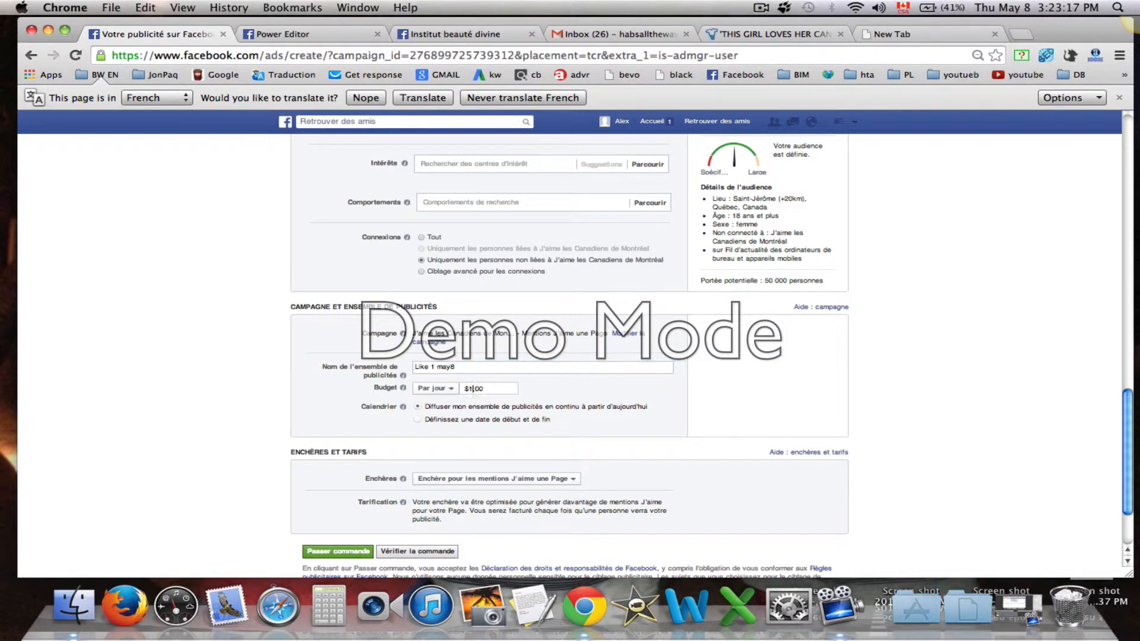
scroll(712, 389, "up", 8)
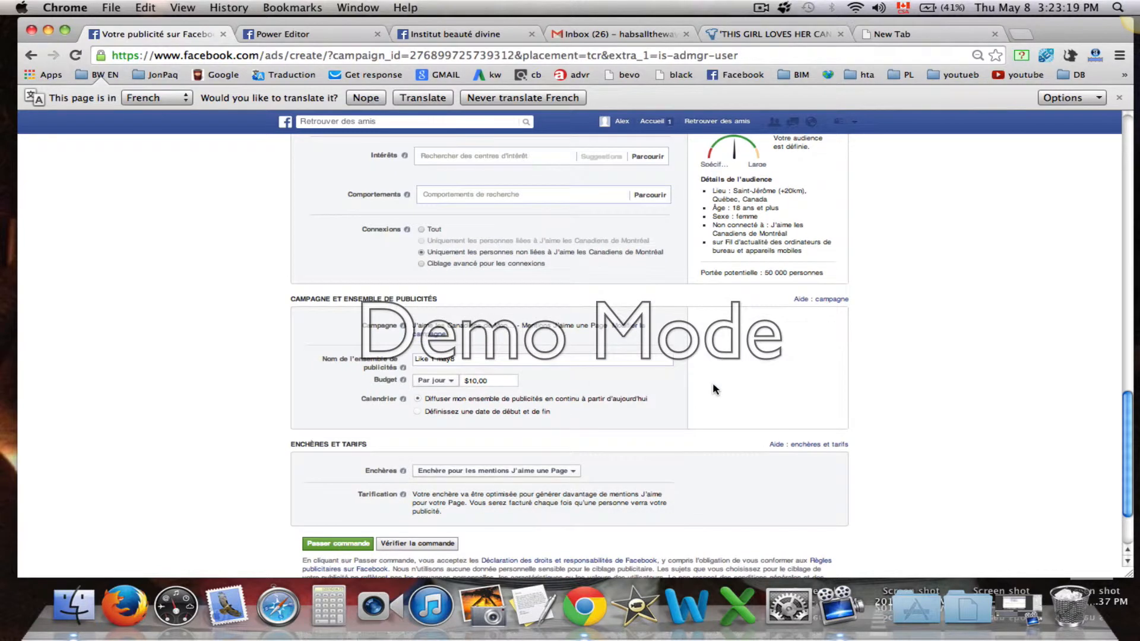
scroll(717, 378, "up", 3)
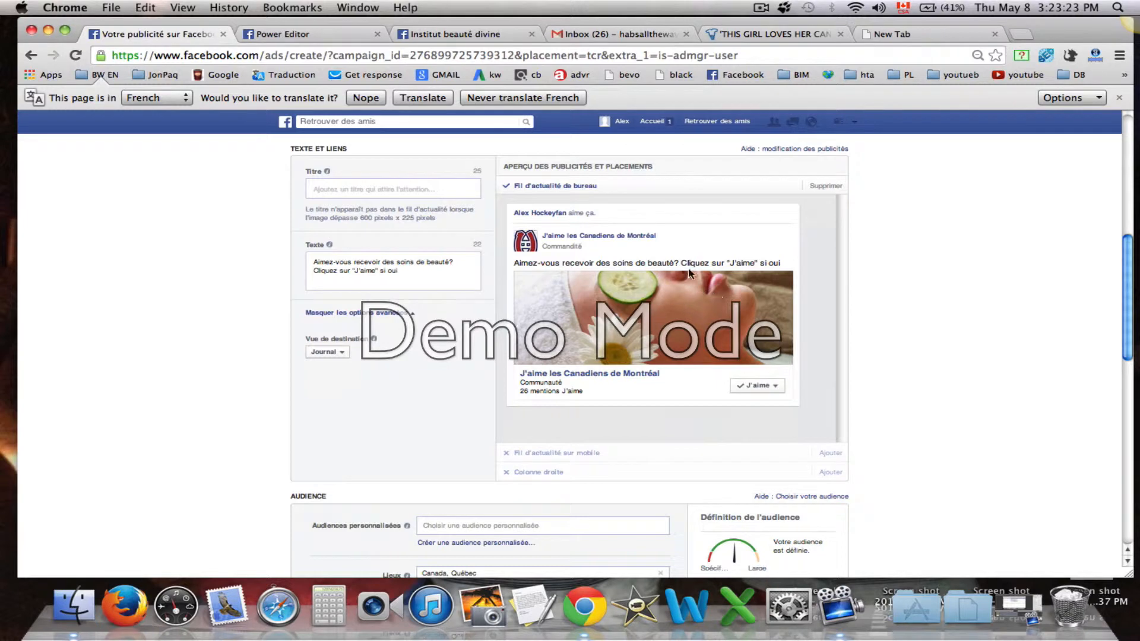
scroll(657, 290, "down", 1)
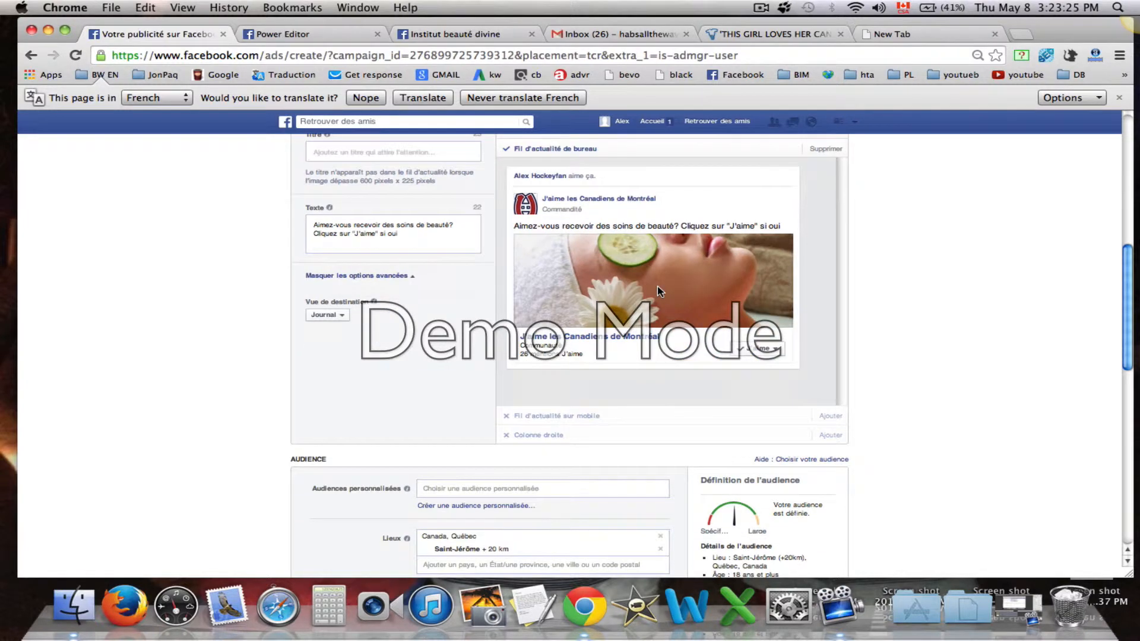
scroll(657, 287, "down", 9)
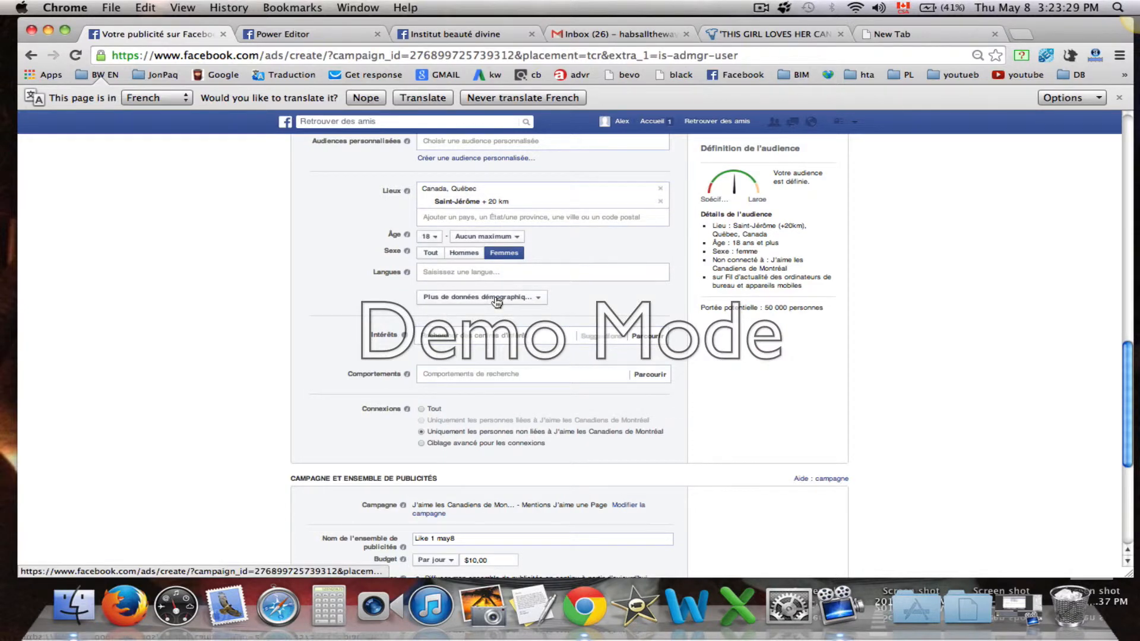
left_click(543, 217)
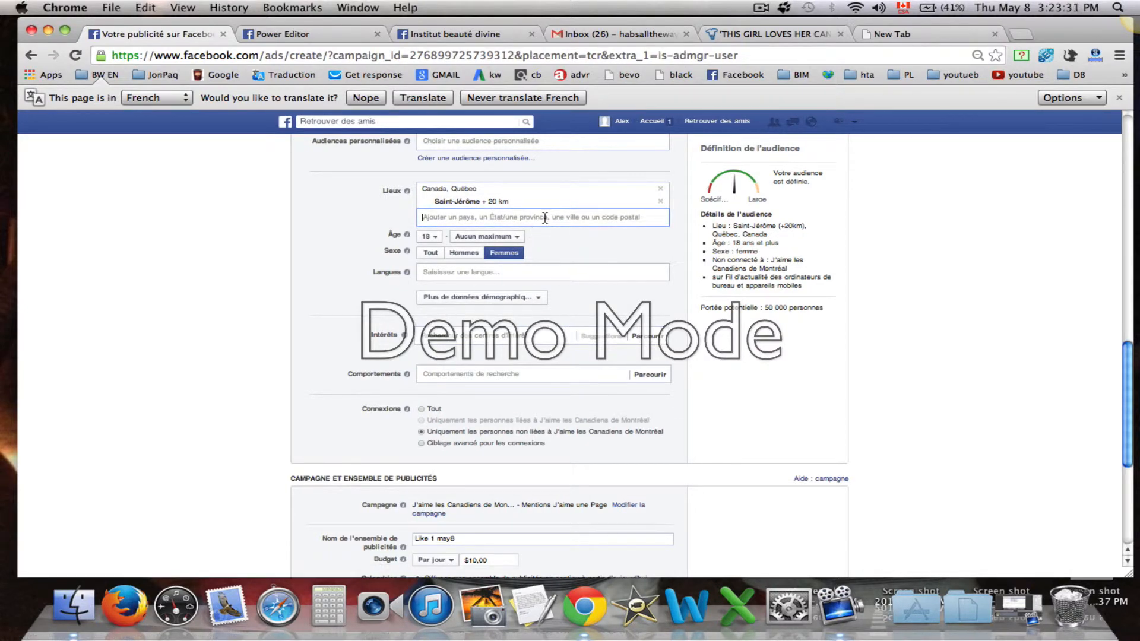
type("bal")
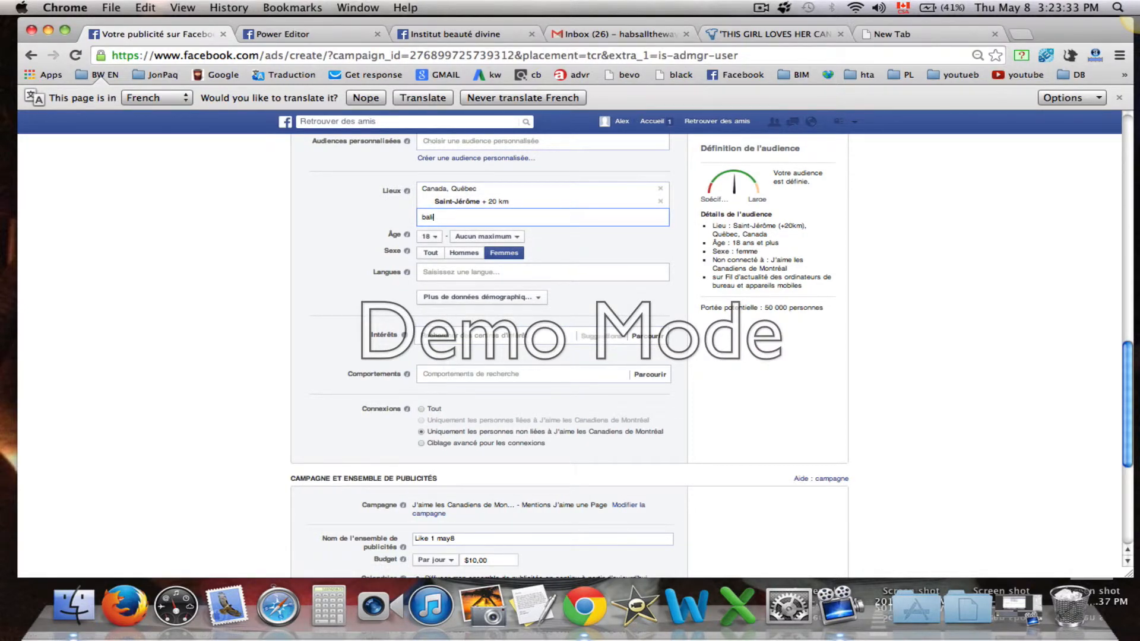
key("BackSpace")
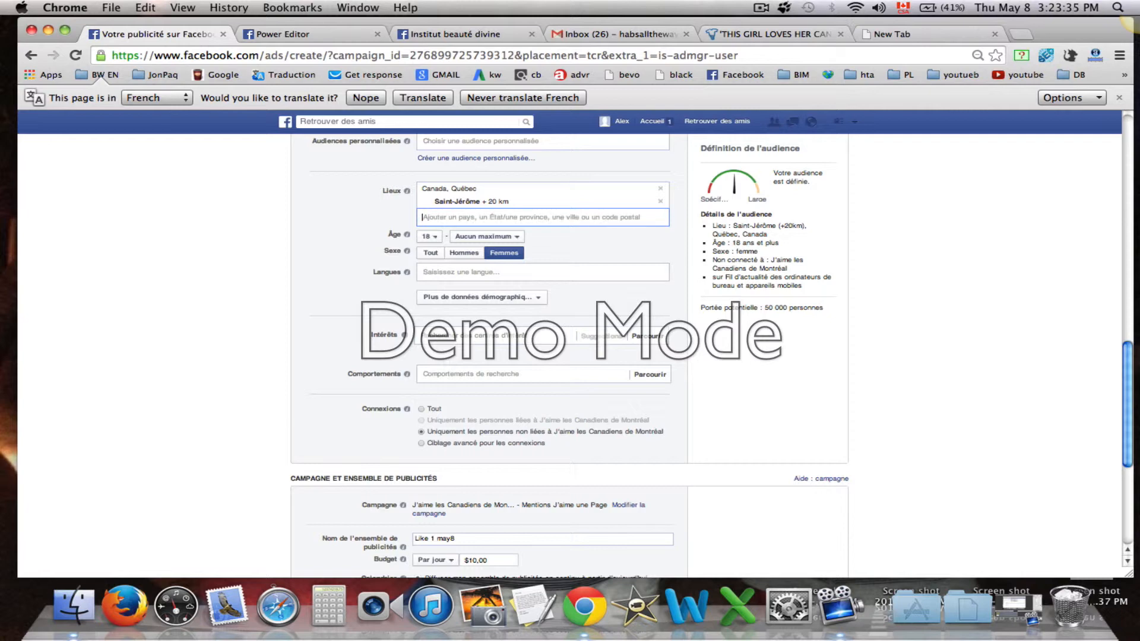
type("blainville")
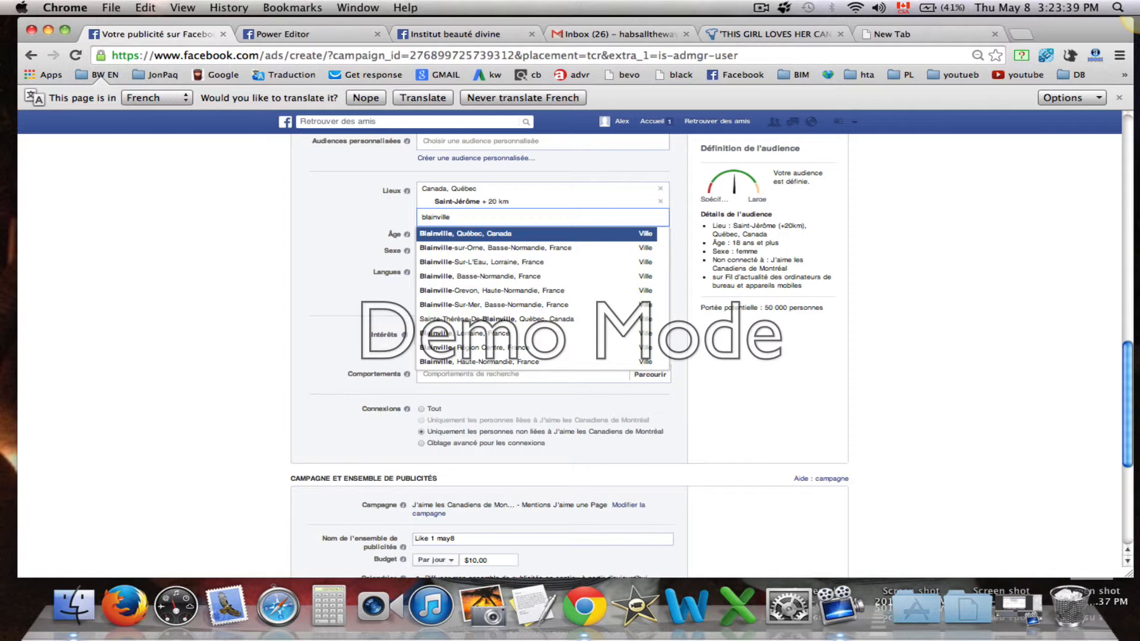
left_click(528, 234)
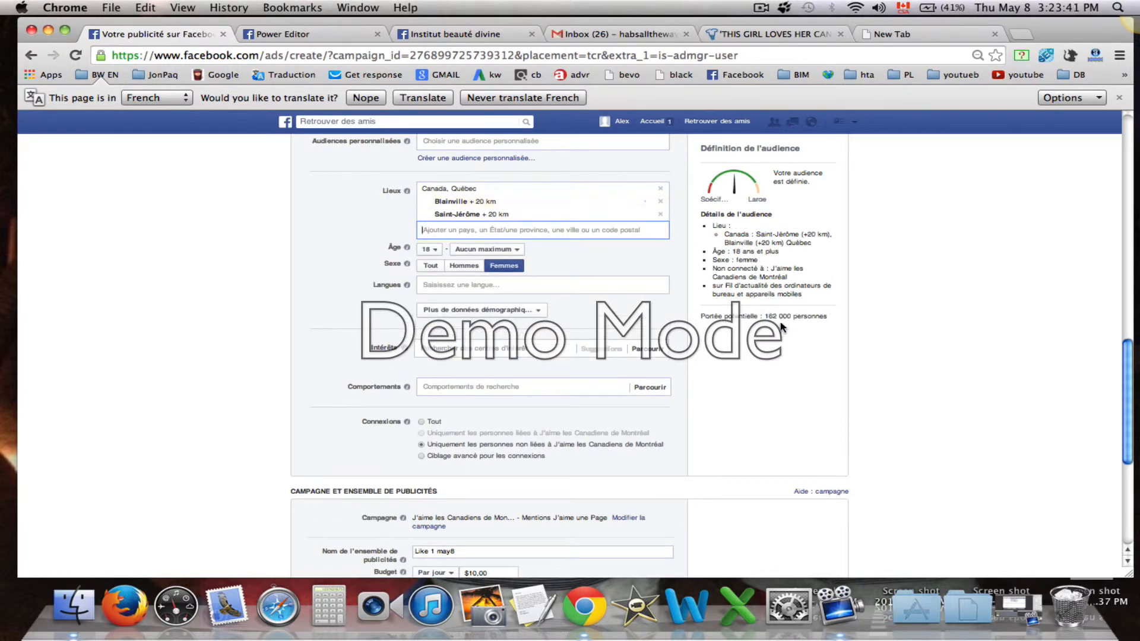
left_click(659, 202)
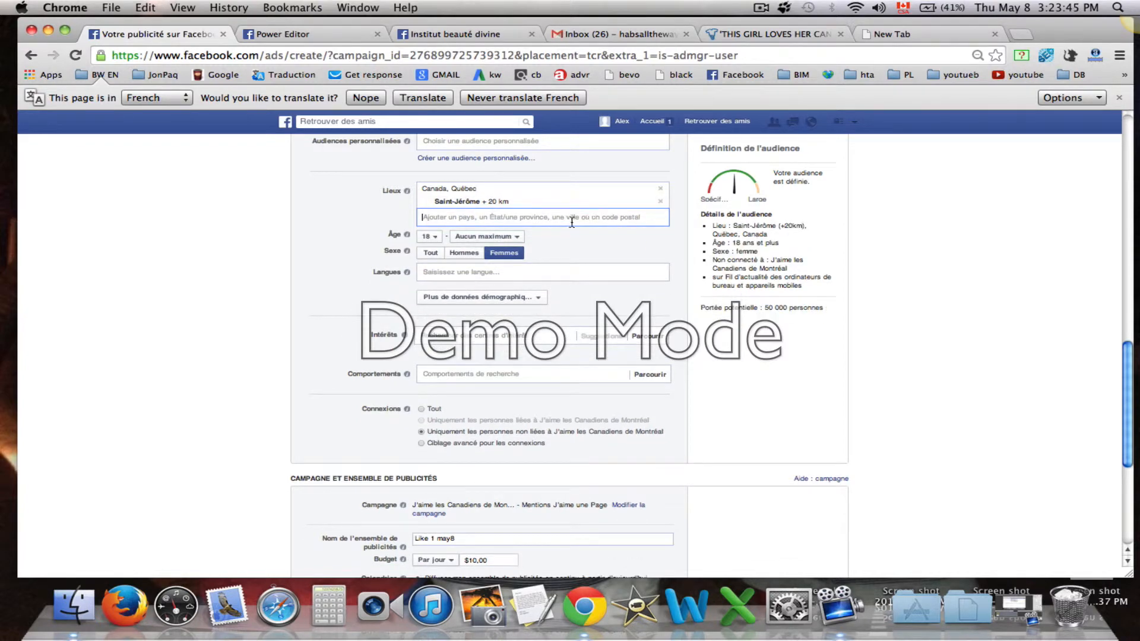
scroll(334, 251, "down", 5)
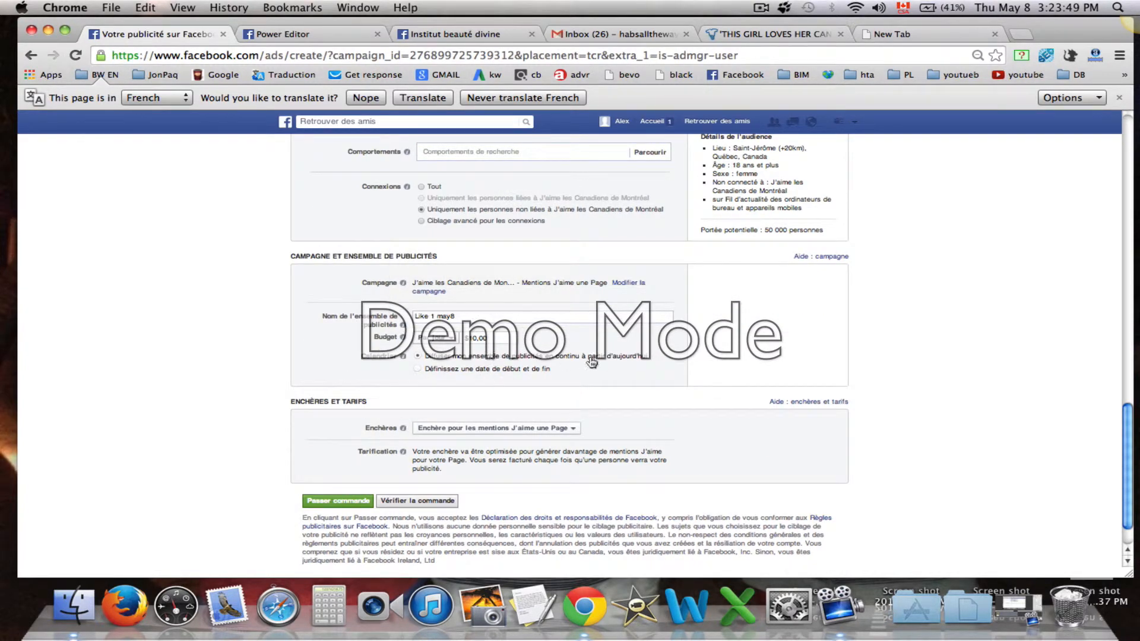
scroll(536, 410, "down", 1)
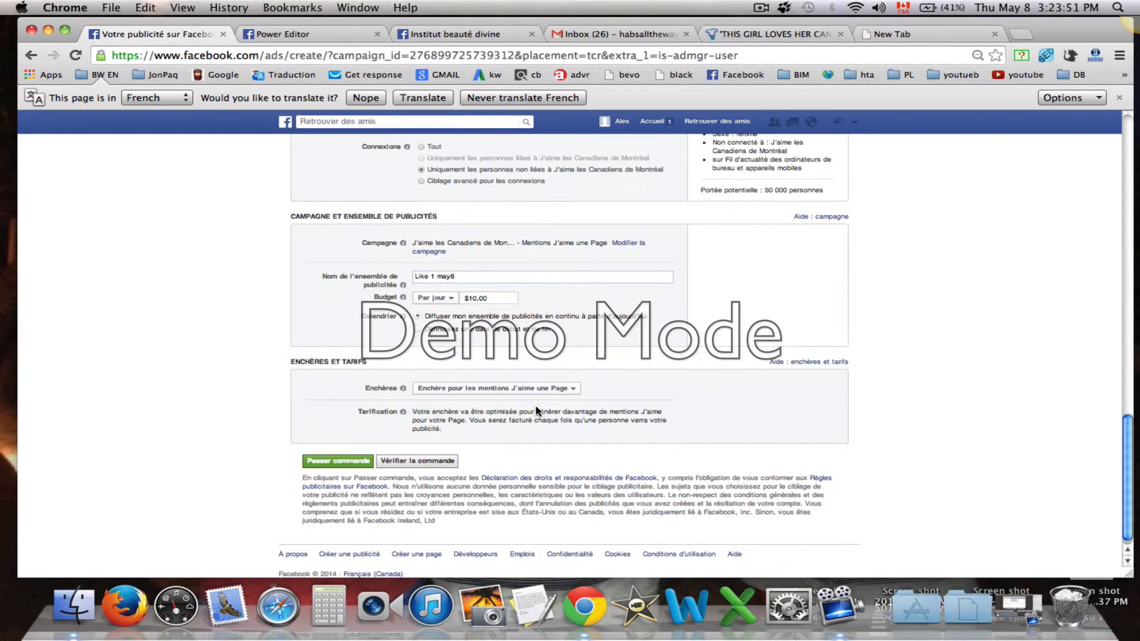
left_click(530, 388)
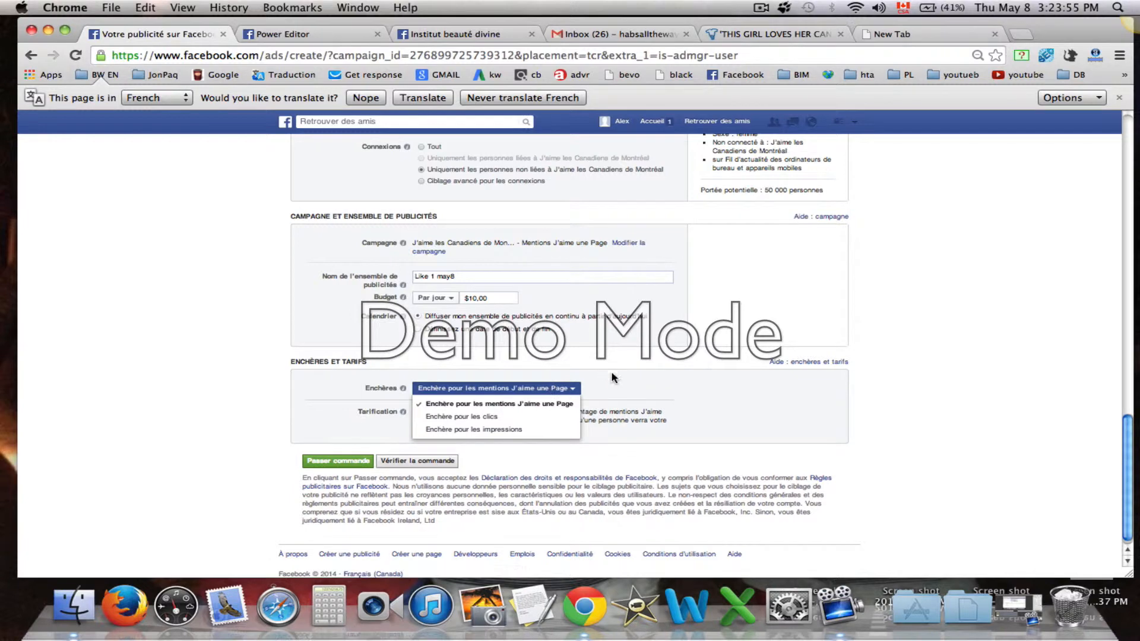
left_click(607, 392)
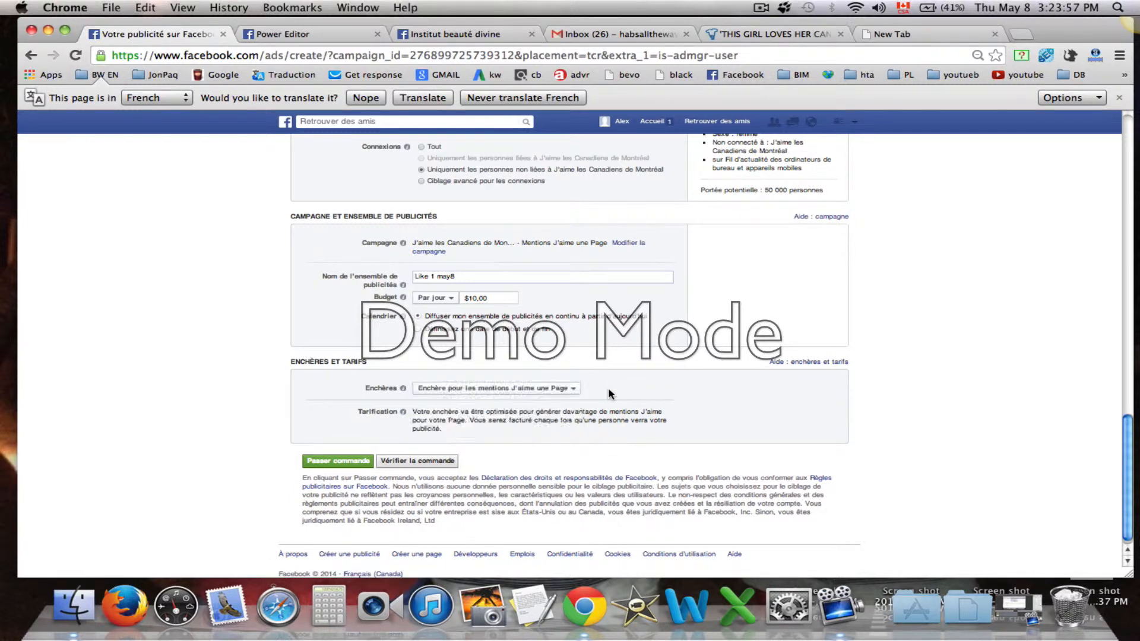
left_click(526, 389)
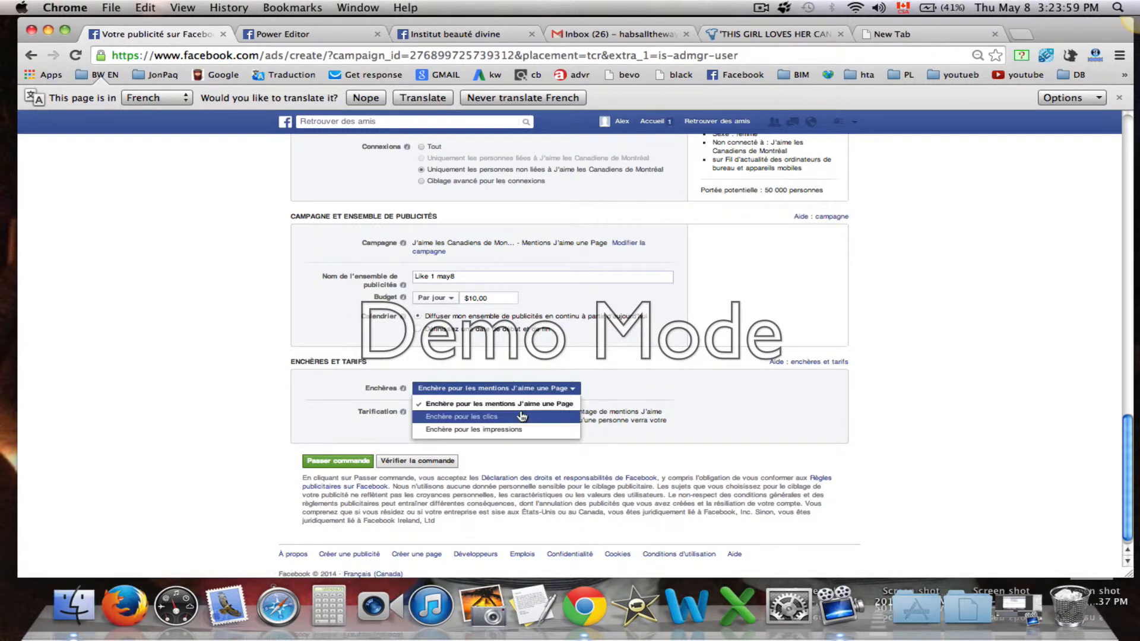
left_click(522, 416)
scroll(600, 405, "down", 1)
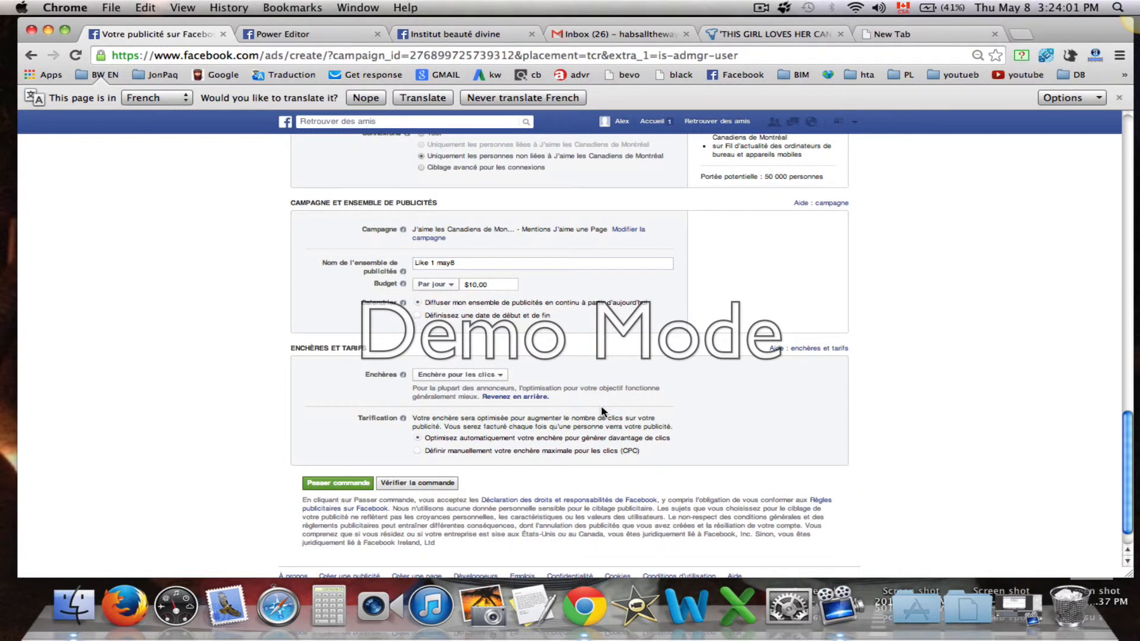
scroll(601, 405, "down", 1)
left_click(436, 364)
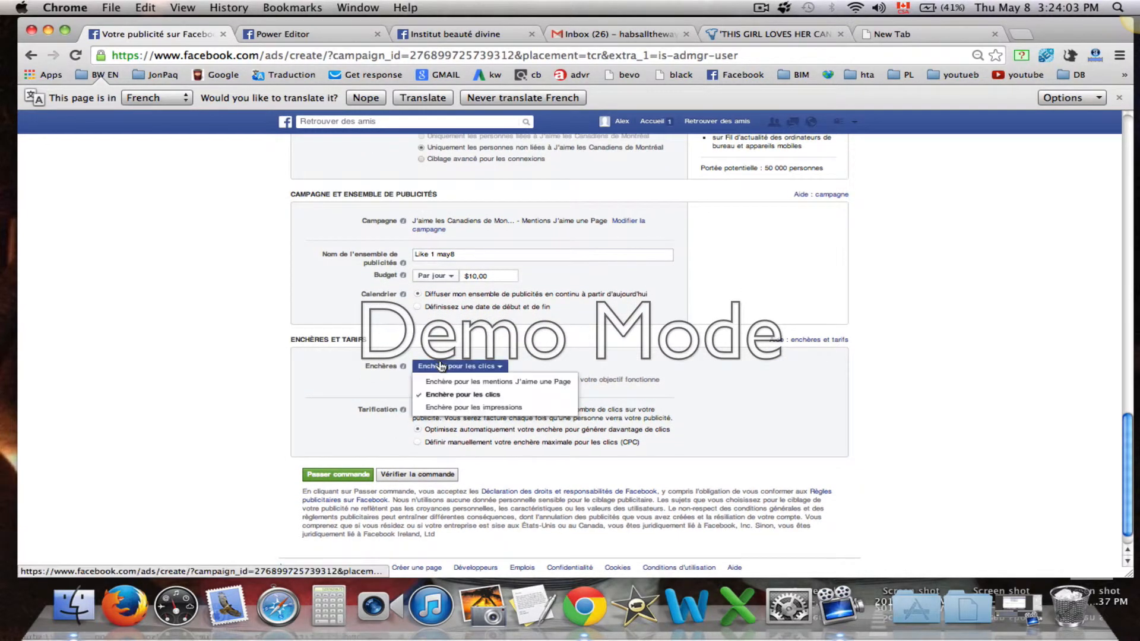
left_click(555, 413)
scroll(555, 411, "down", 2)
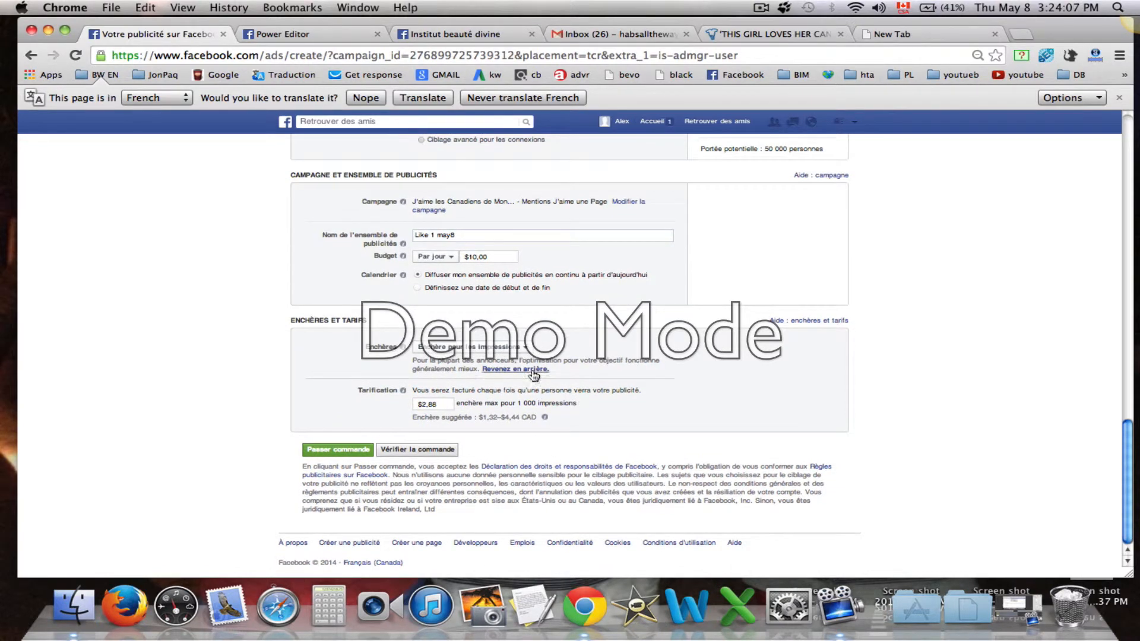
left_click(506, 347)
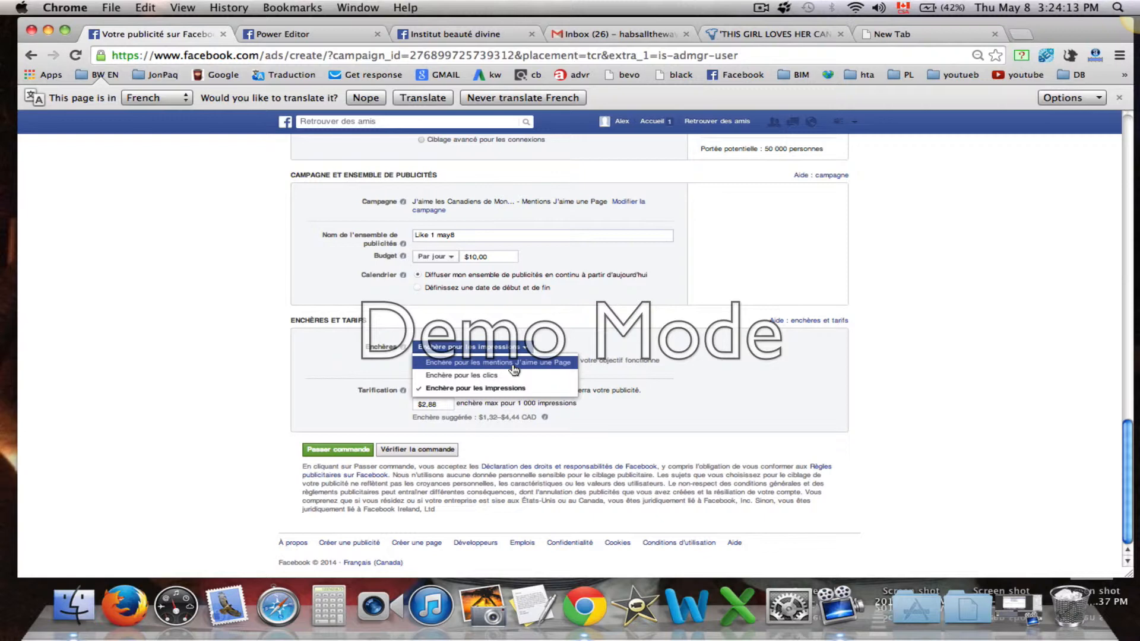
left_click(514, 369)
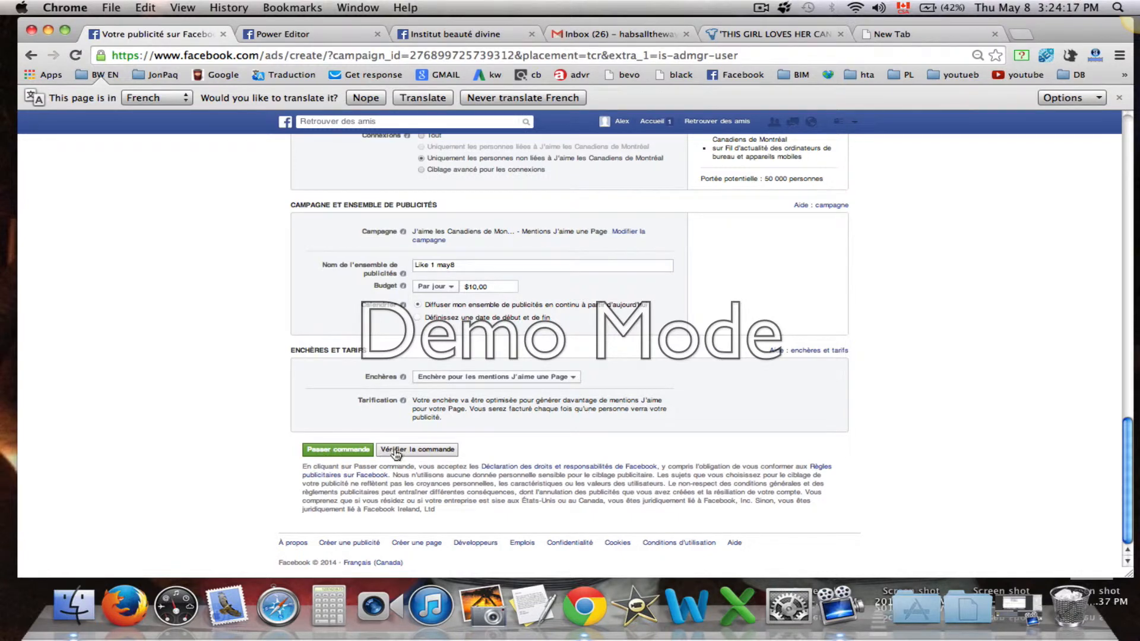
Place the ad order and start a similar ad with the same settings.
left_click(354, 451)
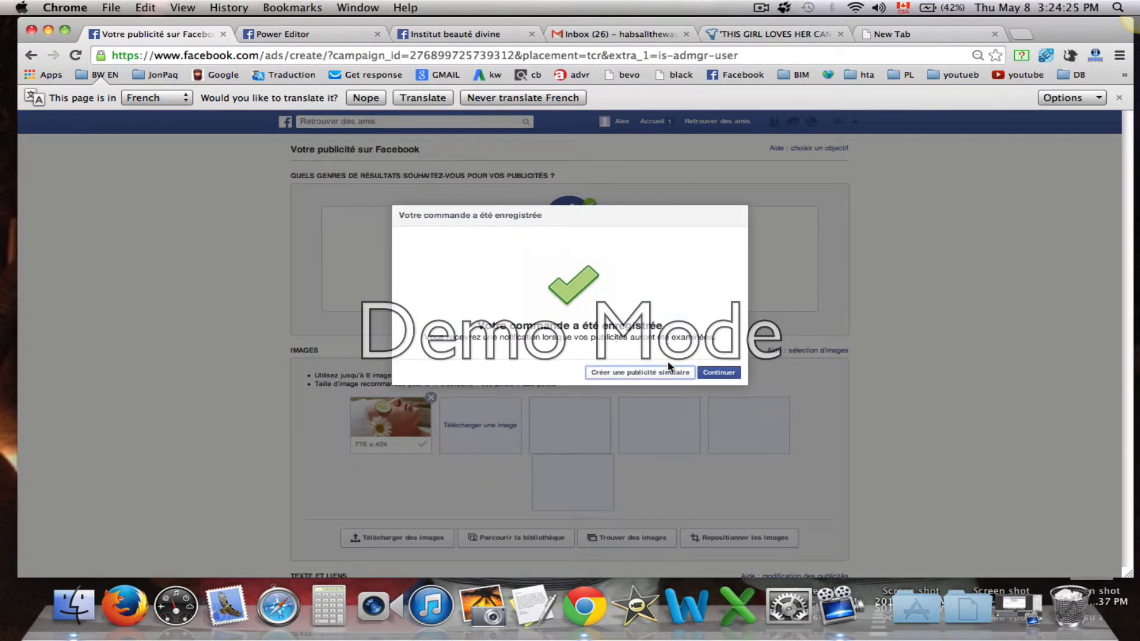
left_click(633, 373)
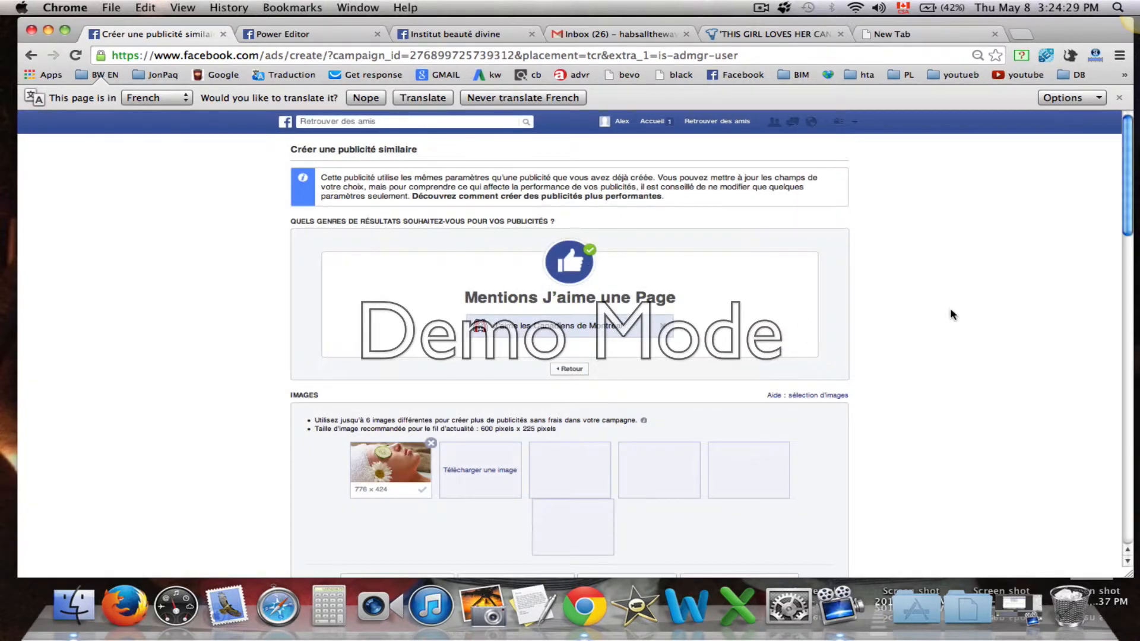
Replace the desktop news feed placement with the mobile news feed placement.
scroll(950, 310, "down", 1)
scroll(950, 310, "down", 5)
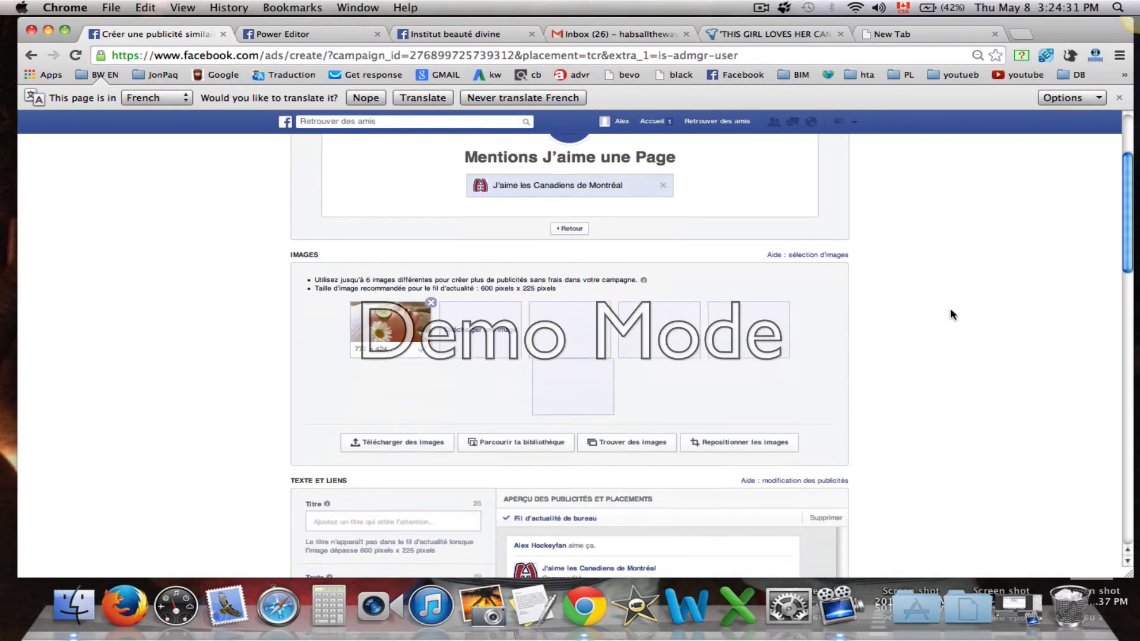
scroll(950, 310, "down", 4)
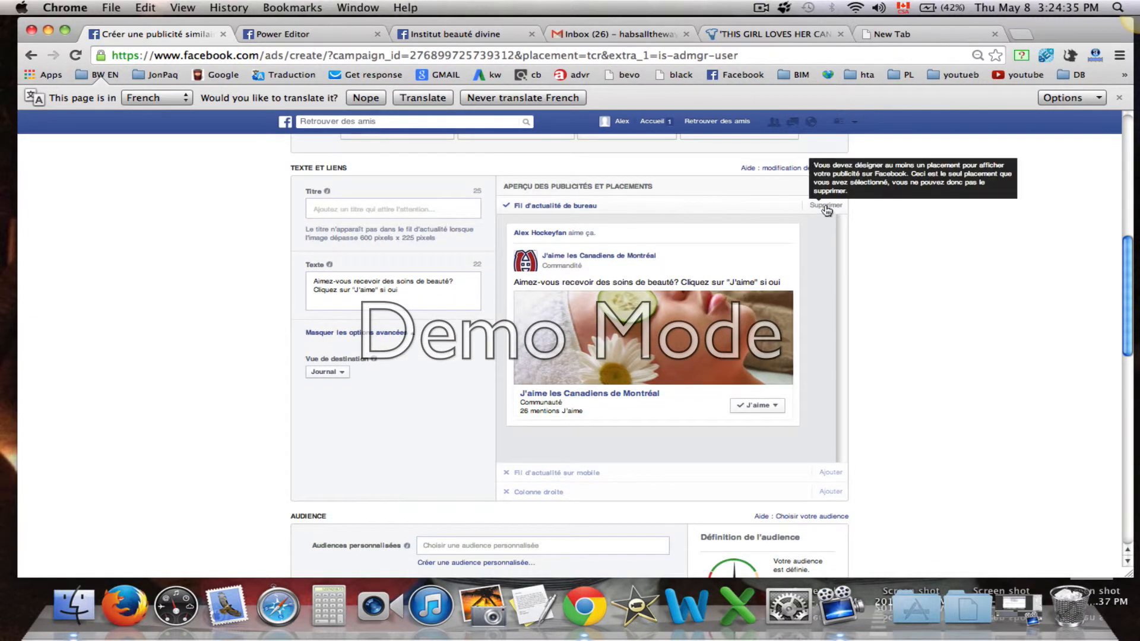
scroll(826, 302, "down", 1)
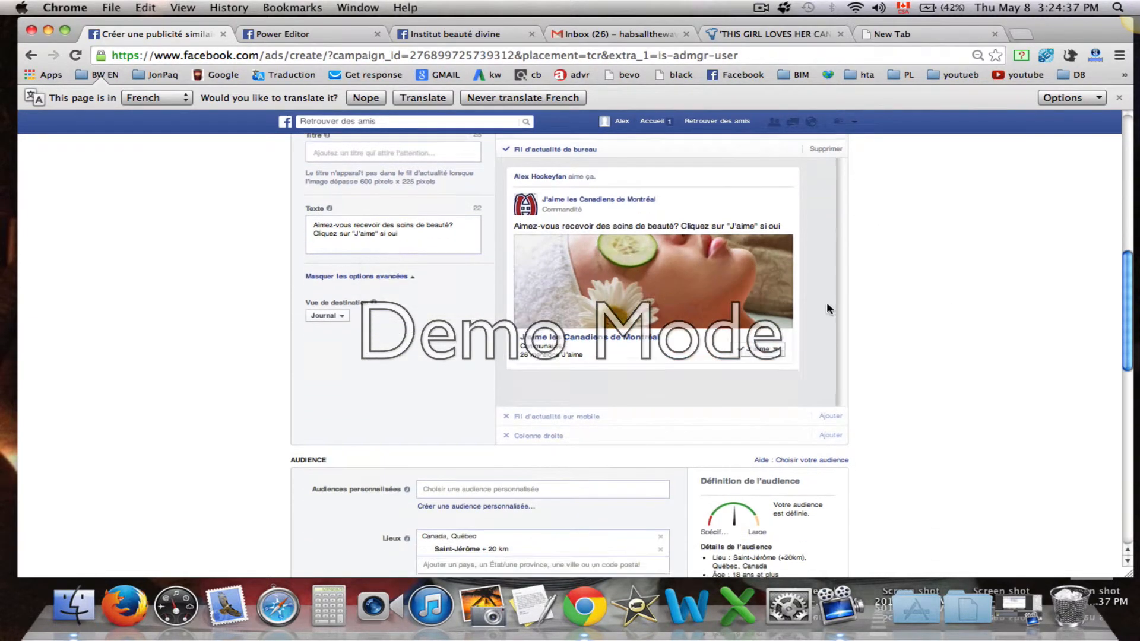
scroll(683, 205, "up", 1)
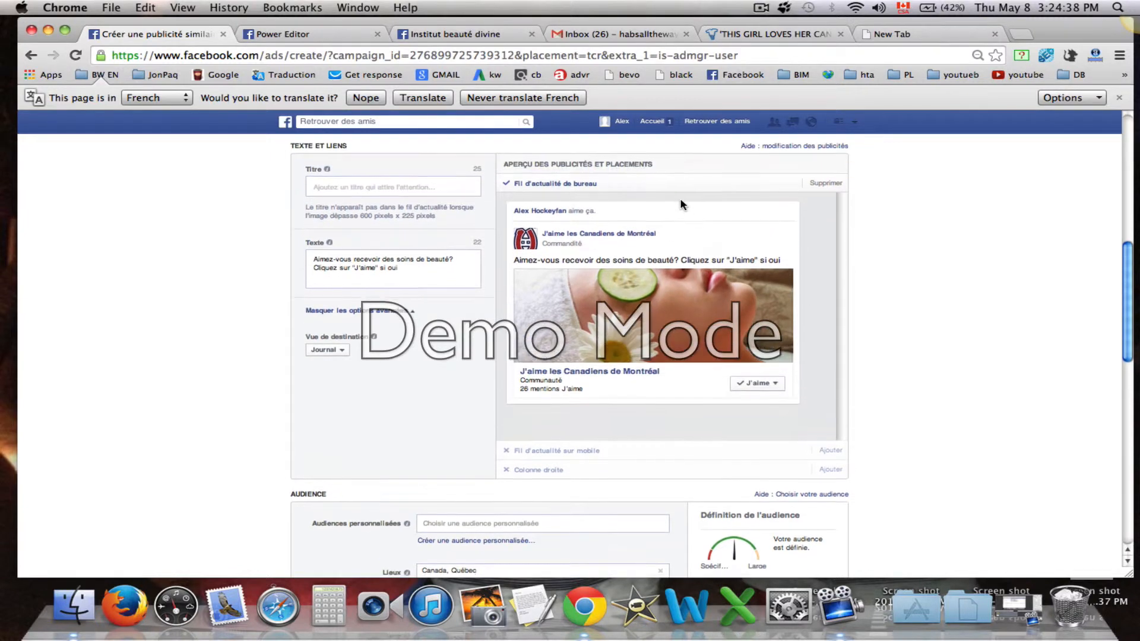
left_click(830, 454)
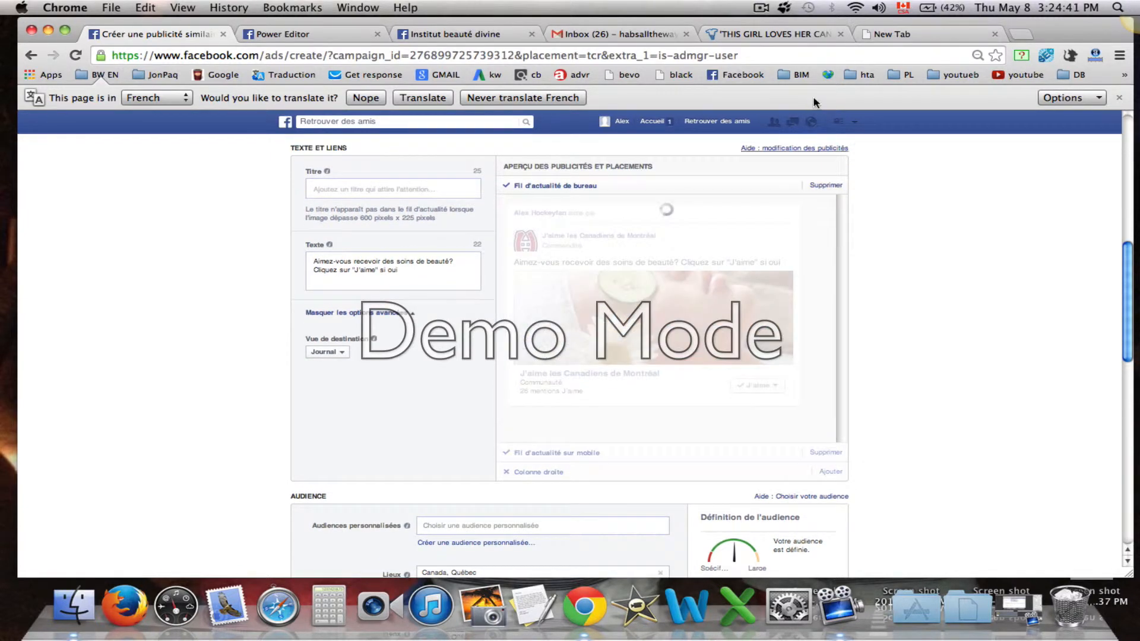
left_click(826, 185)
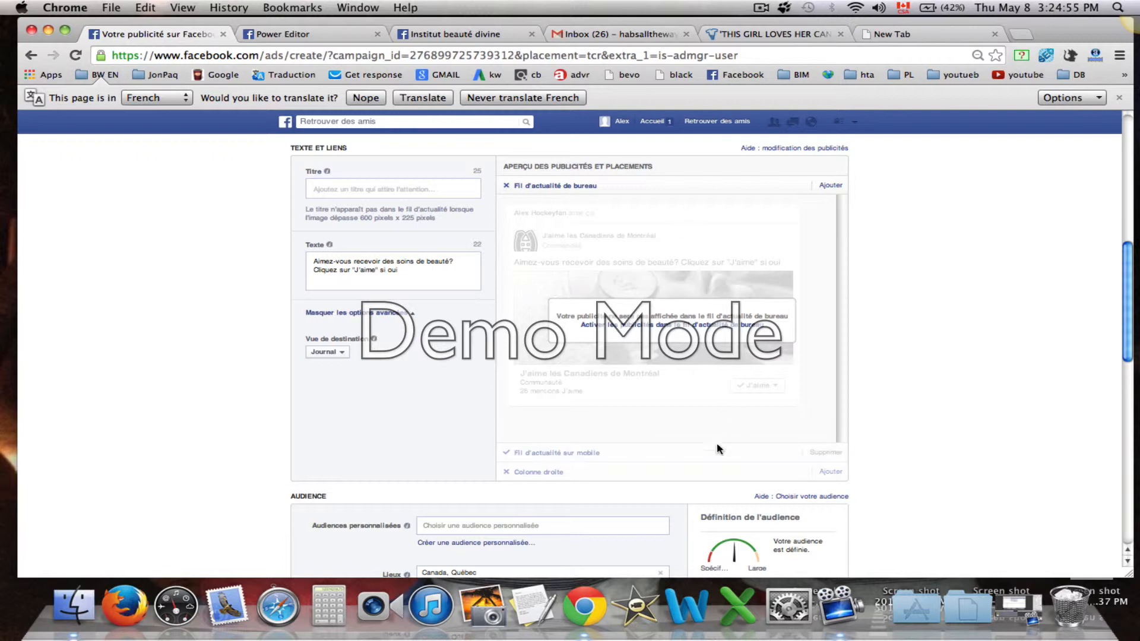
Show the mobile news feed preview with the spa photo and ad text.
left_click(566, 452)
scroll(687, 375, "down", 1)
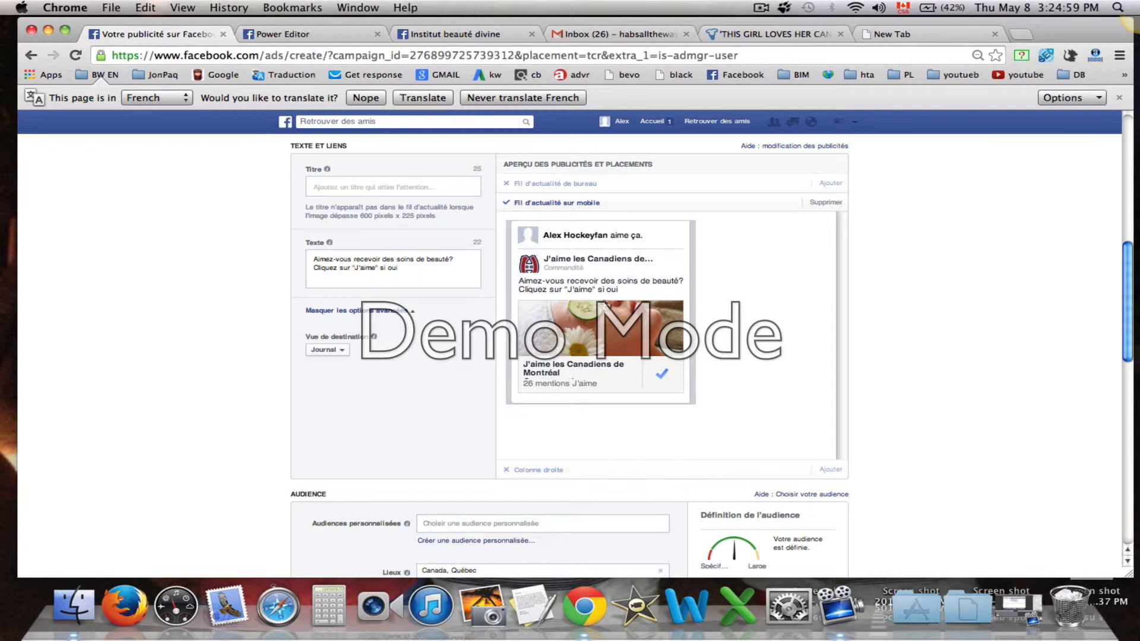
scroll(652, 338, "down", 15)
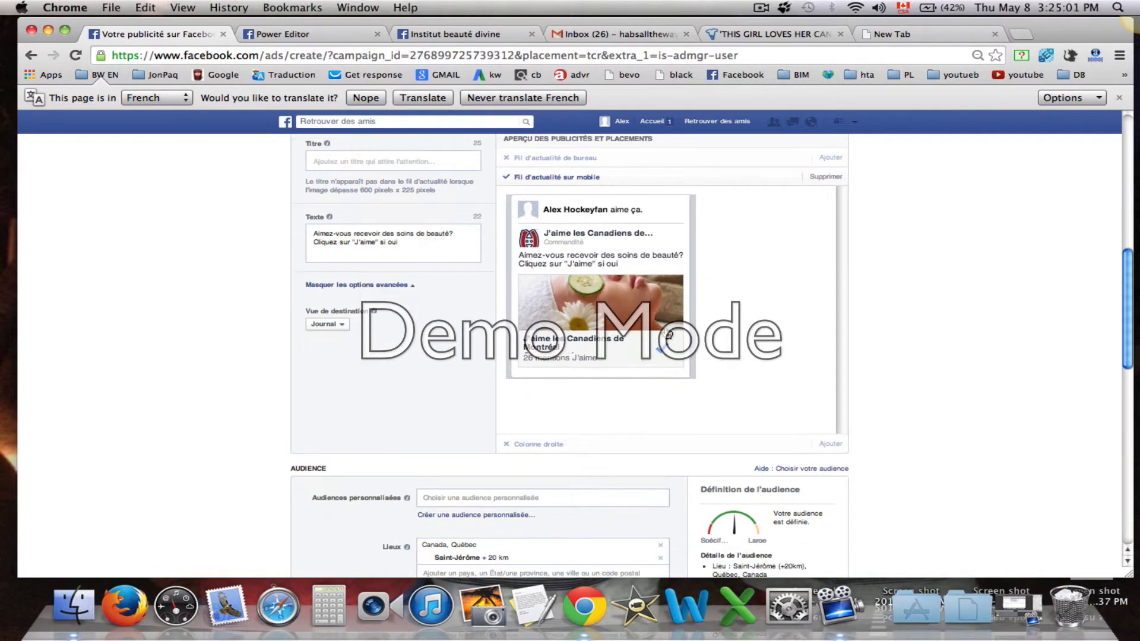
scroll(668, 334, "down", 3)
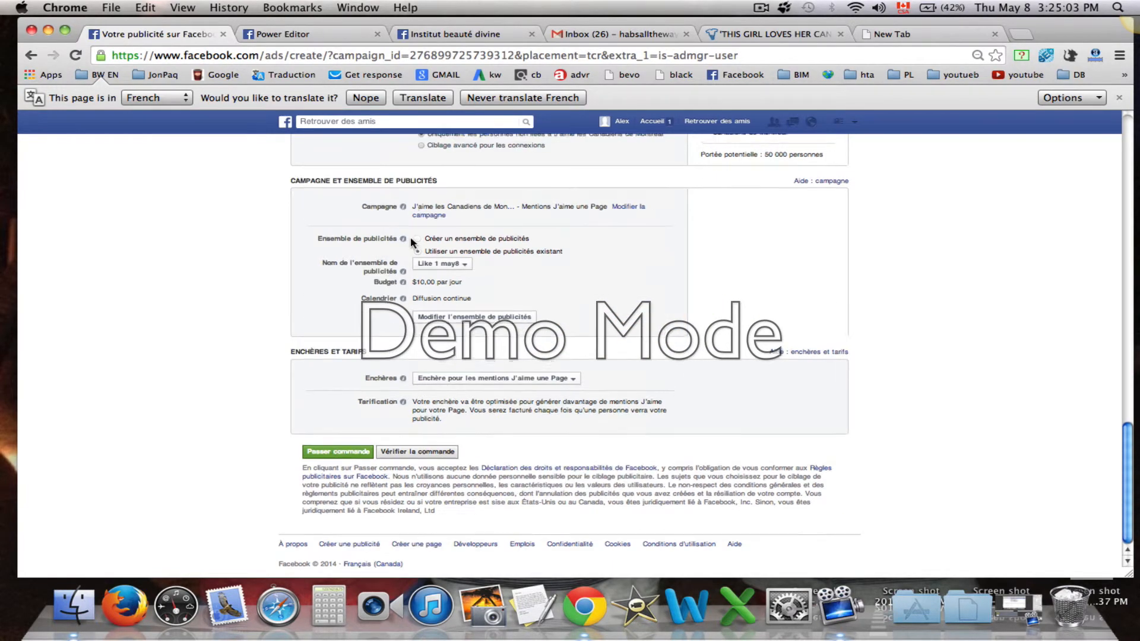
Place and confirm the mobile ad's order in existing ad set 'Like 1 may8' at $10.00 per day.
scroll(412, 243, "up", 5)
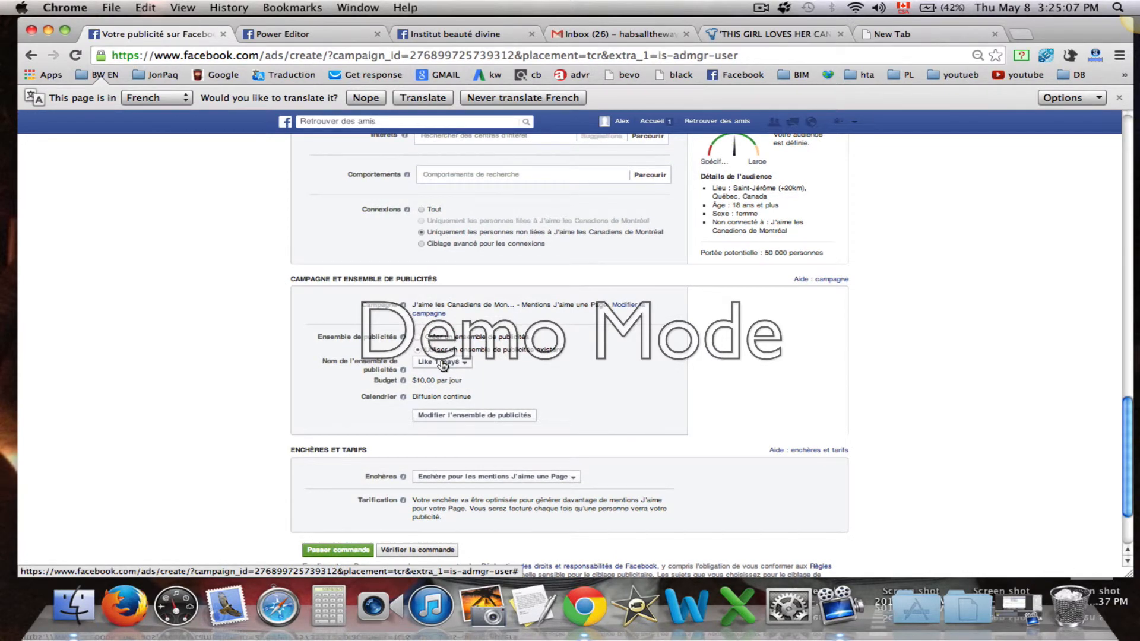
left_click(442, 363)
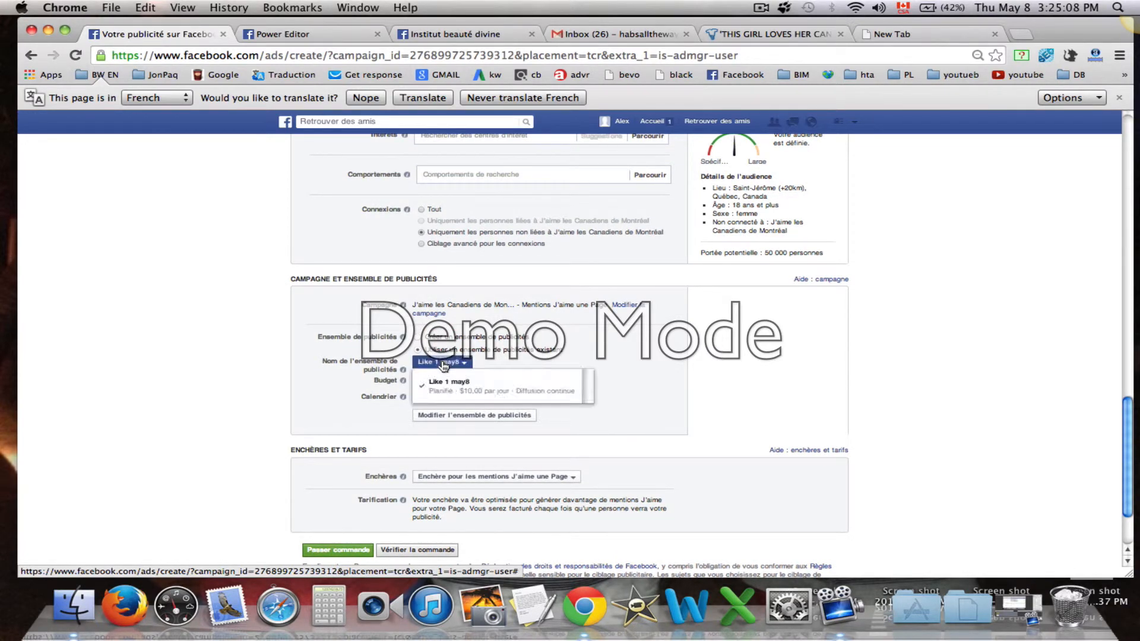
left_click(622, 333)
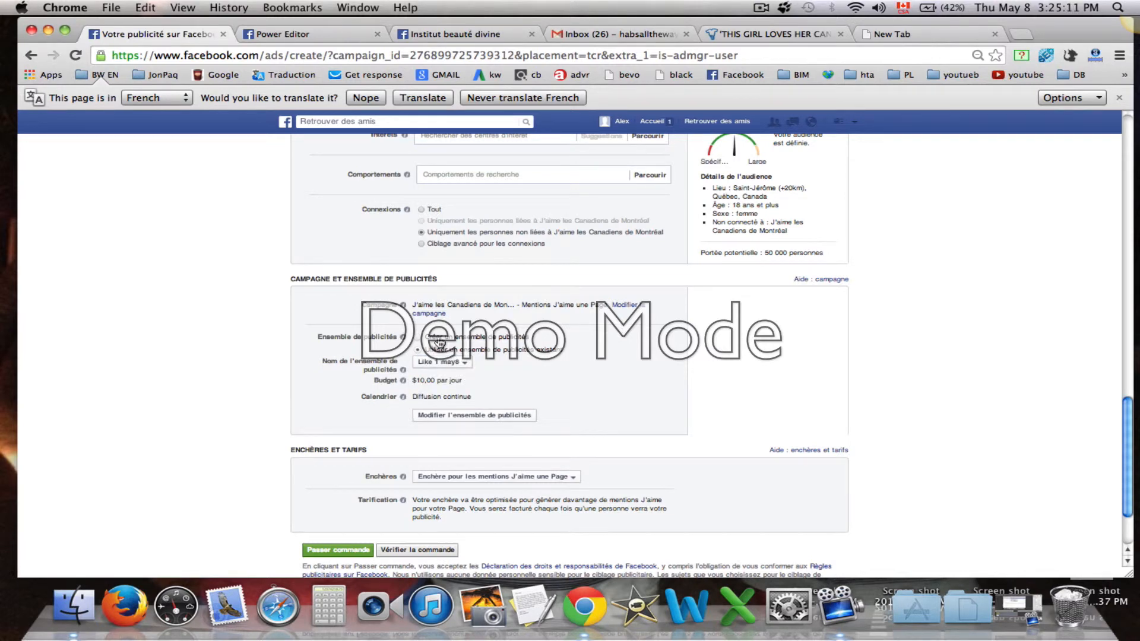
left_click(438, 340)
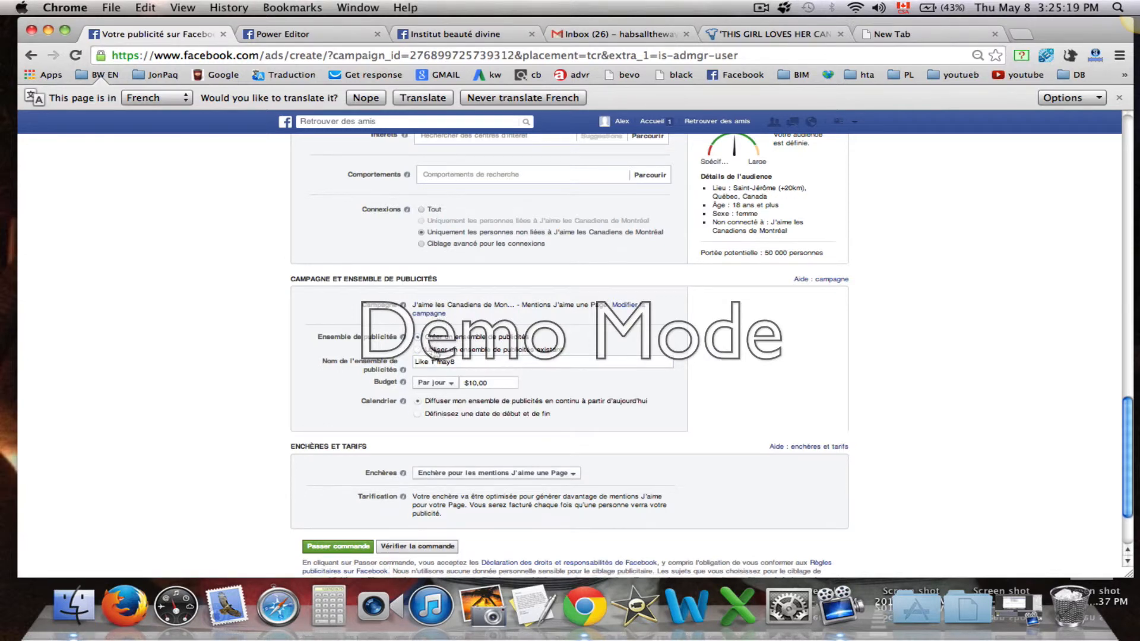
left_click(434, 351)
scroll(675, 355, "down", 3)
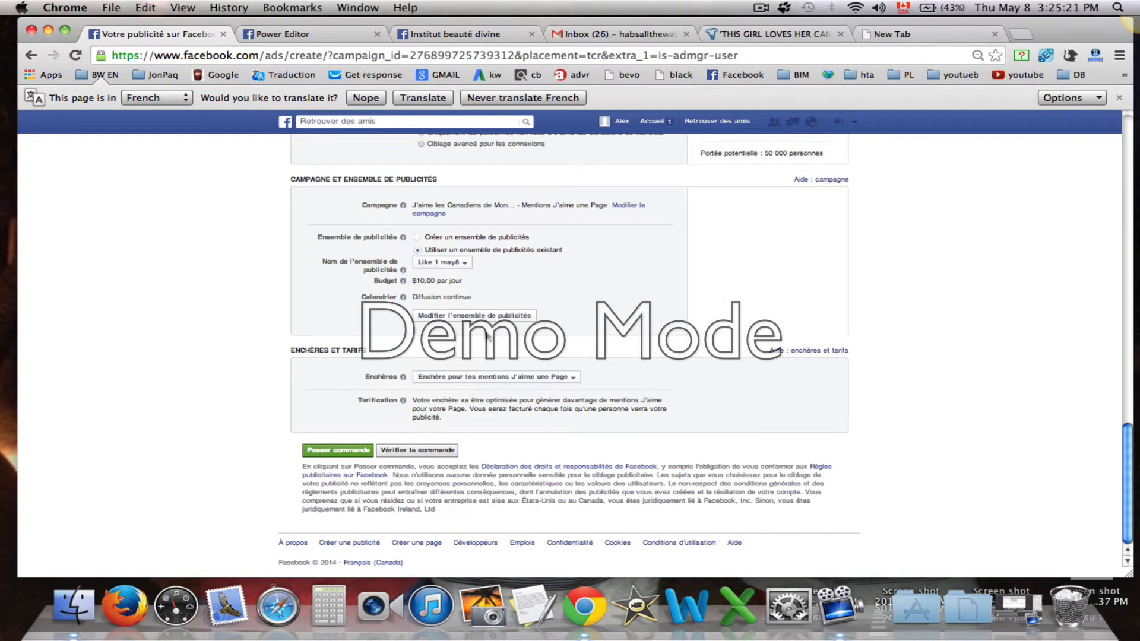
left_click(355, 449)
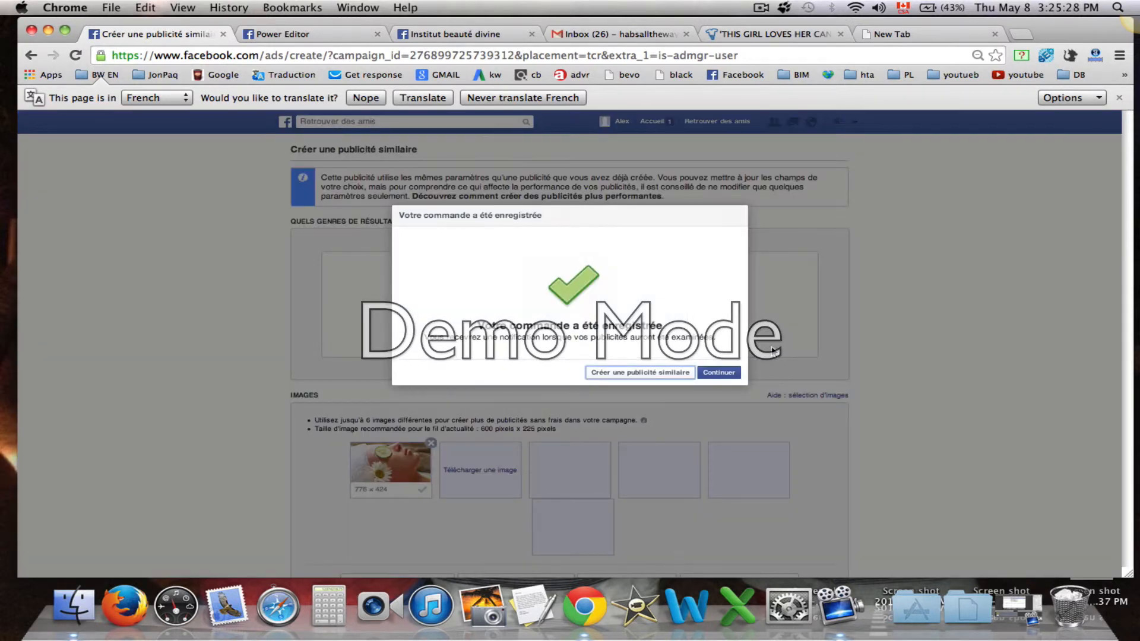
left_click(720, 375)
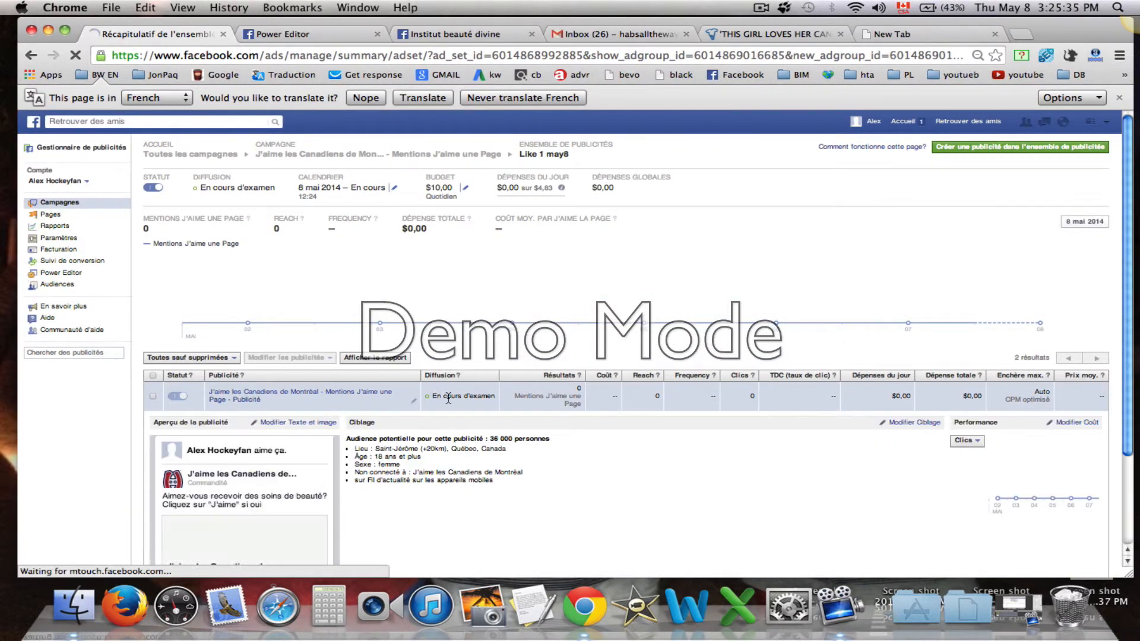
Check both Like 1 may8 ads' details as under review, then open the all-campaigns list.
left_click(305, 394)
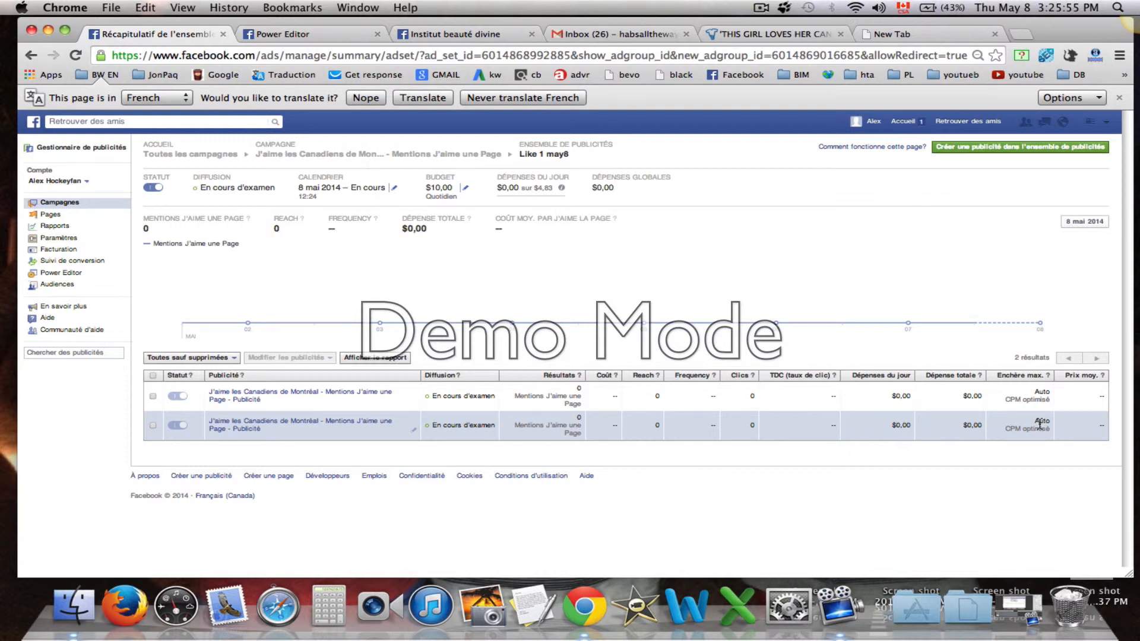
left_click(258, 427)
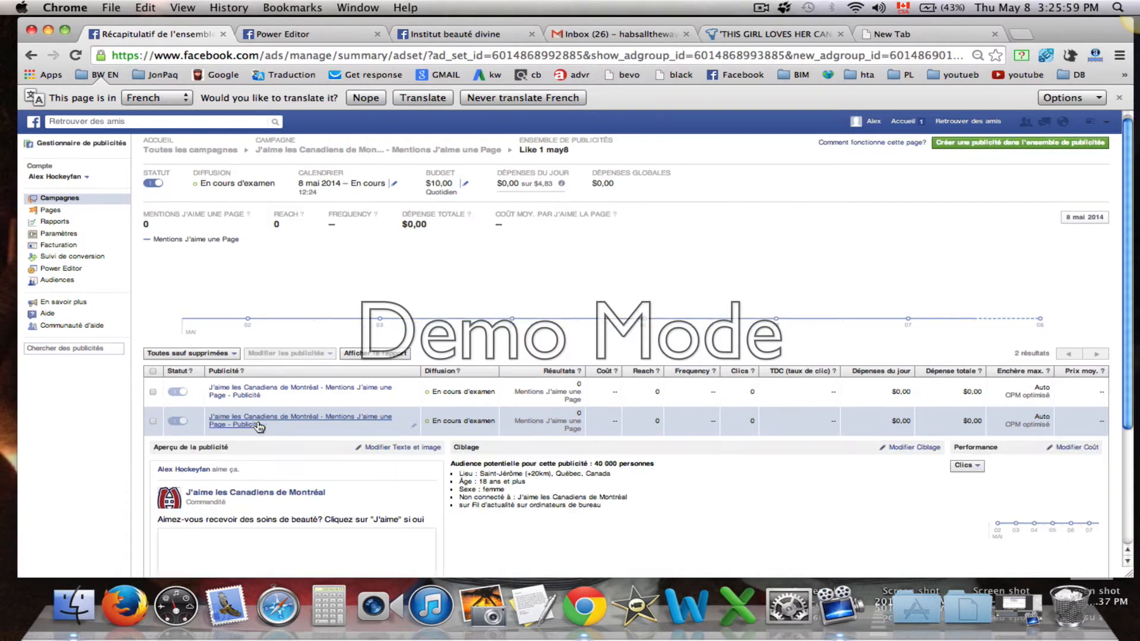
scroll(258, 427, "down", 3)
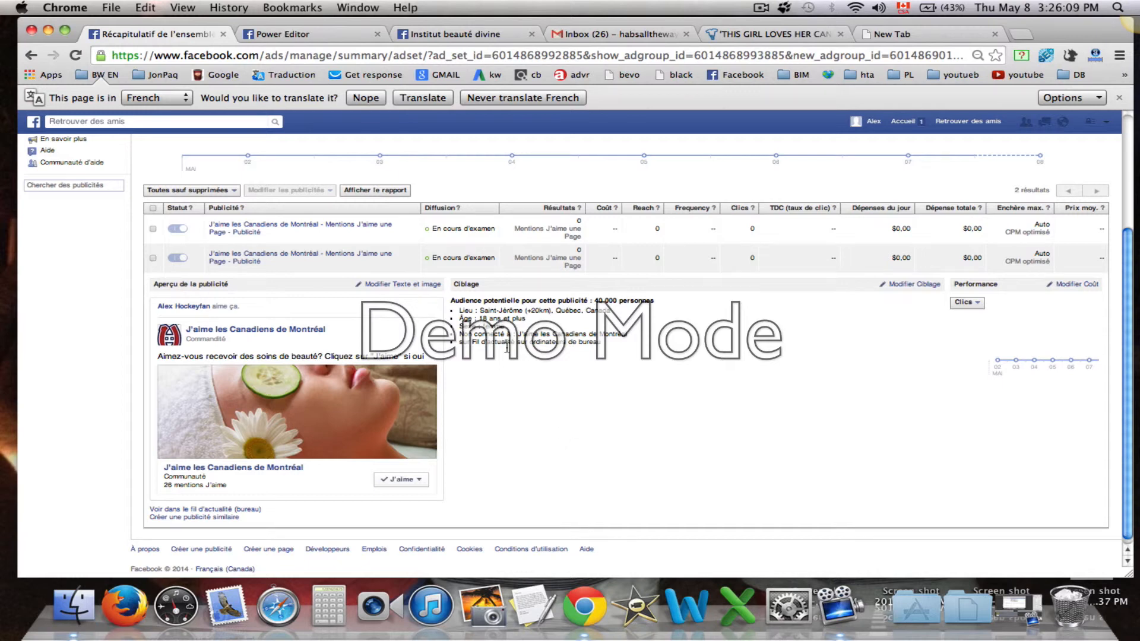
left_click(311, 261)
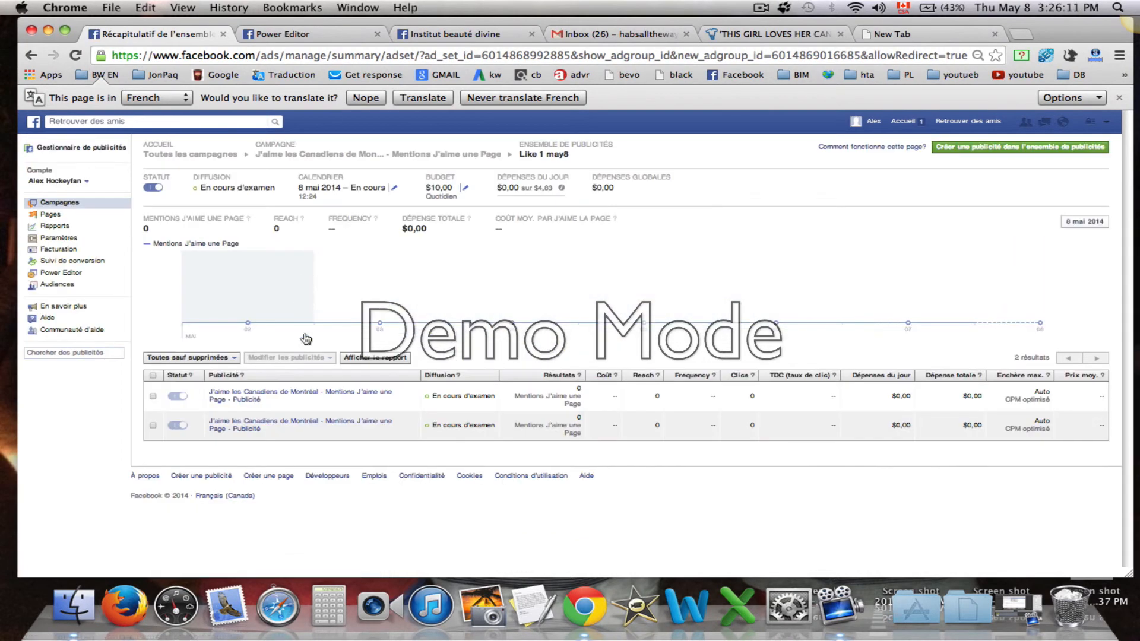
left_click(55, 206)
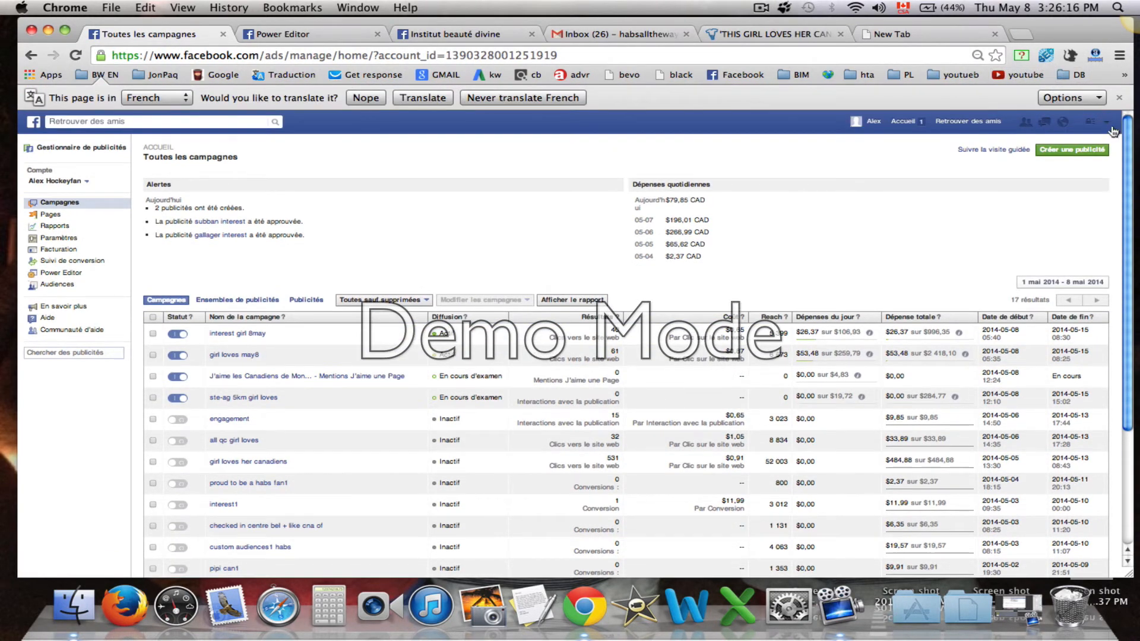
Open the Canadiens Page Likes campaign and its 'Like 1 may8' ad set summary.
left_click(1106, 122)
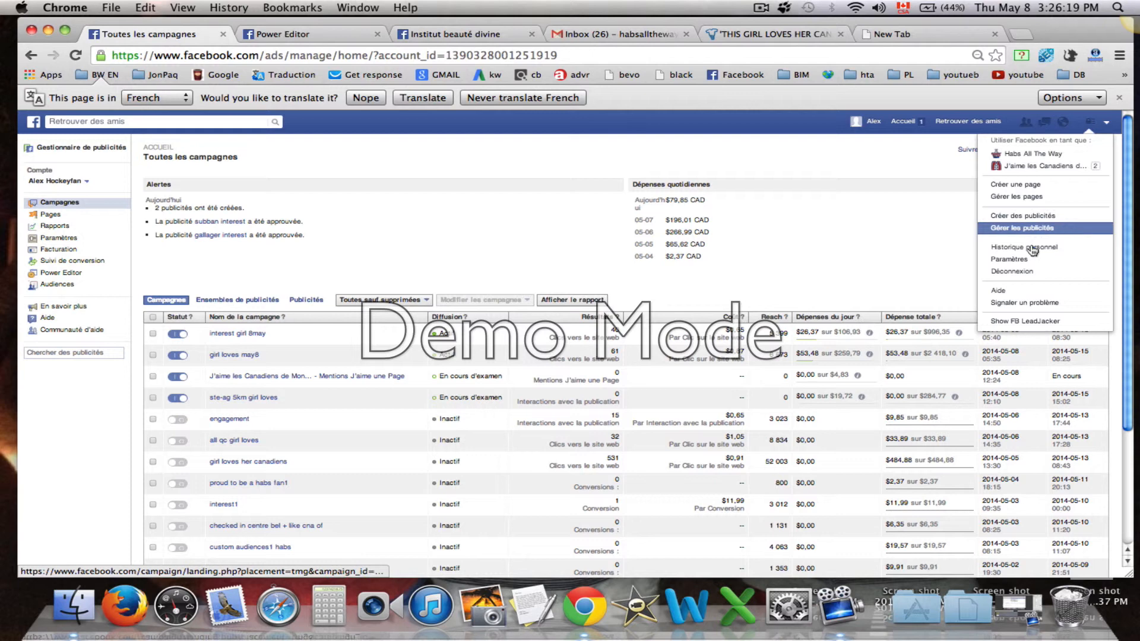
left_click(445, 242)
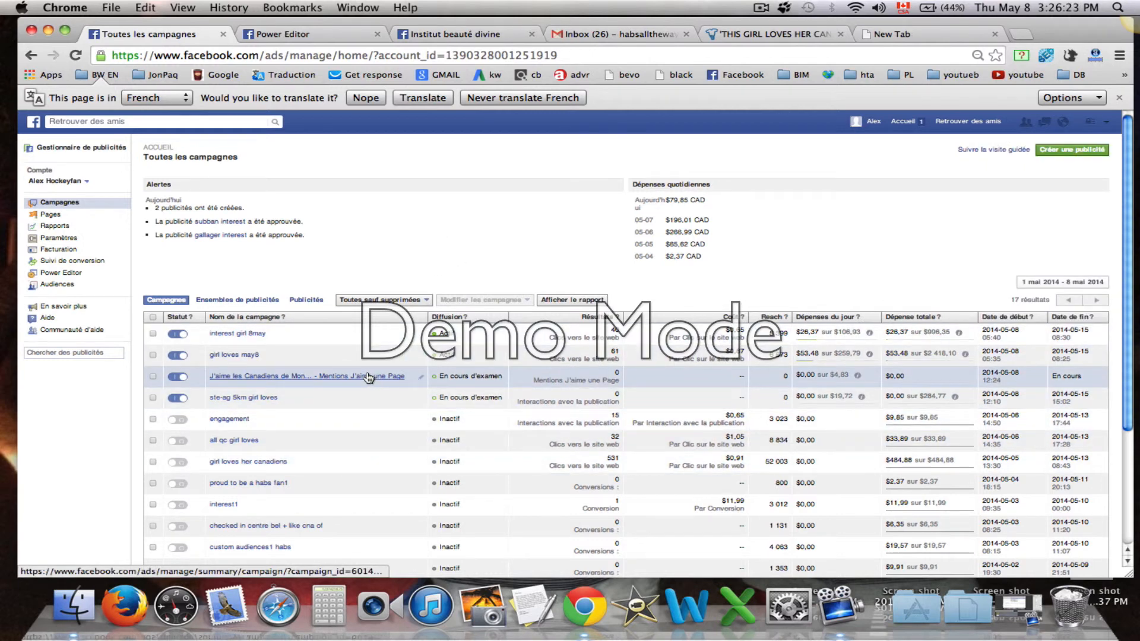
left_click(341, 381)
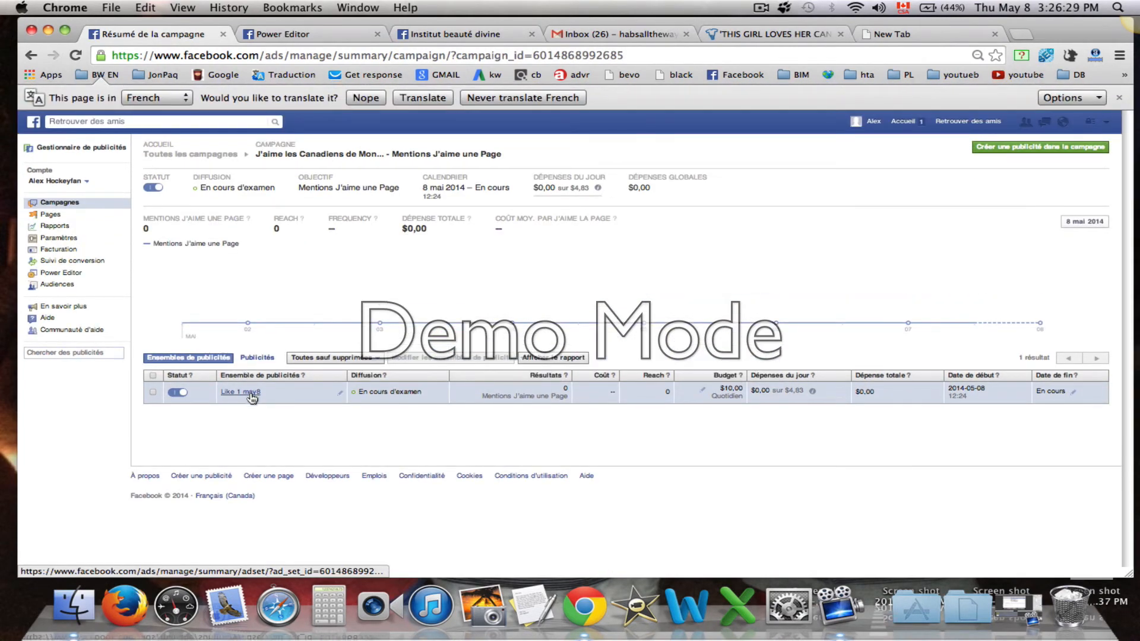
left_click(247, 392)
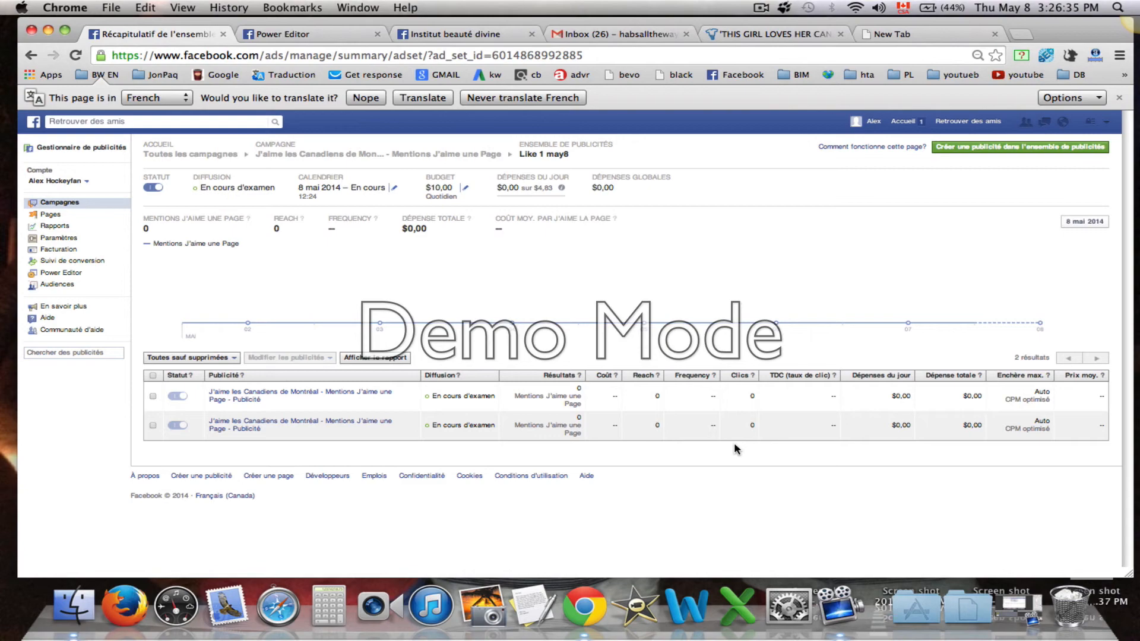
Request a New Recording from the ScreenFlow dock icon, raising the recording-in-progress notice.
left_click(838, 605)
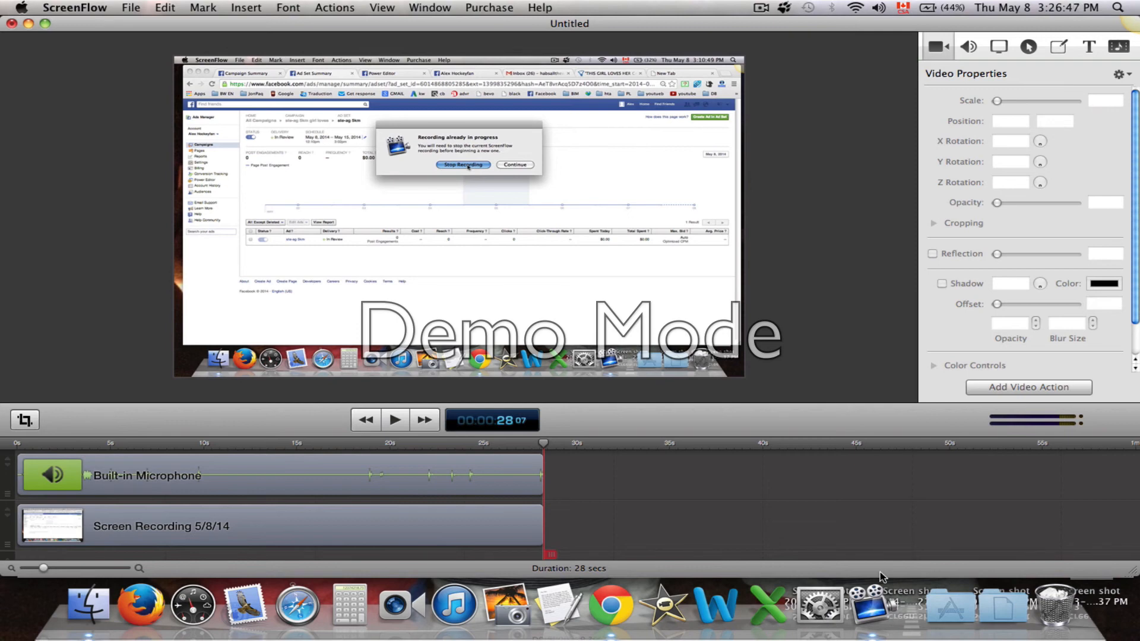
left_click(878, 619)
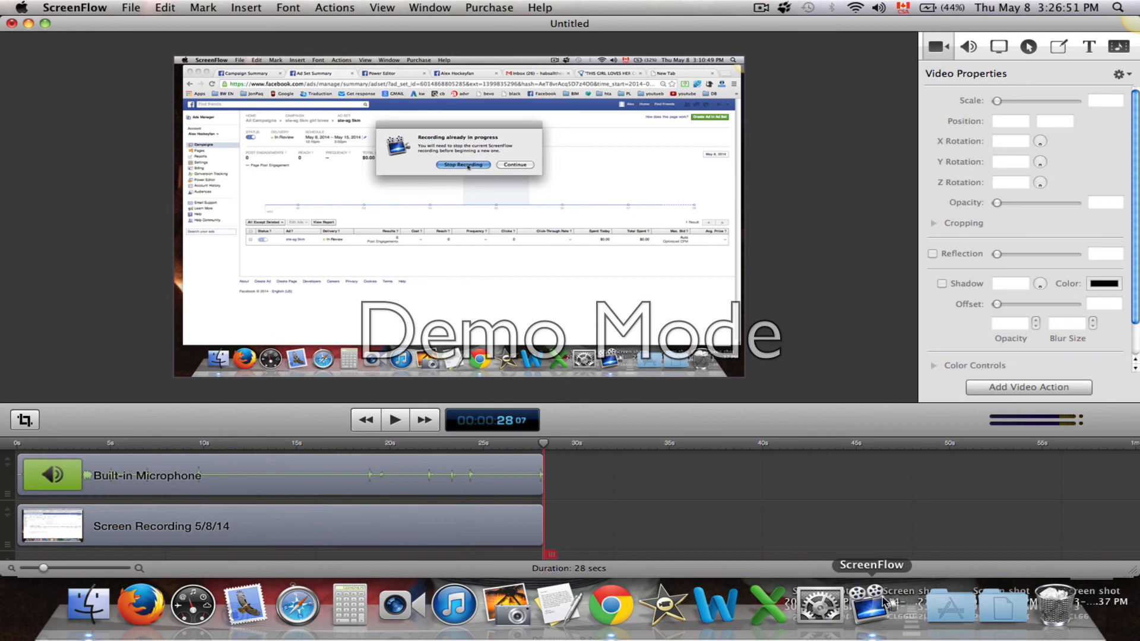
right_click(882, 601)
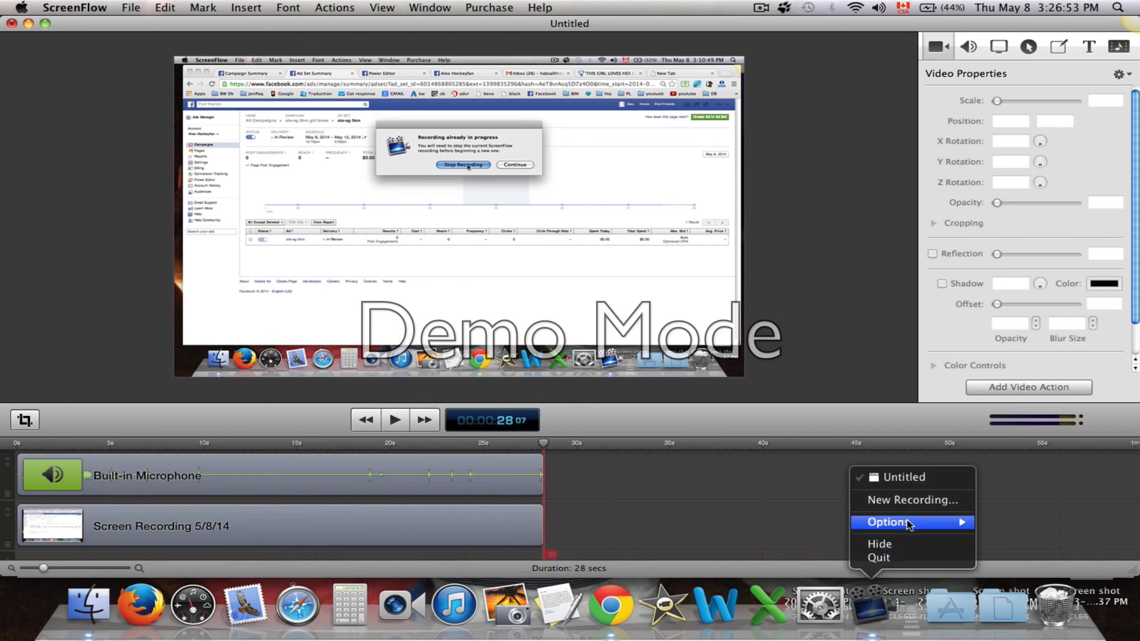
mouse_move(919, 523)
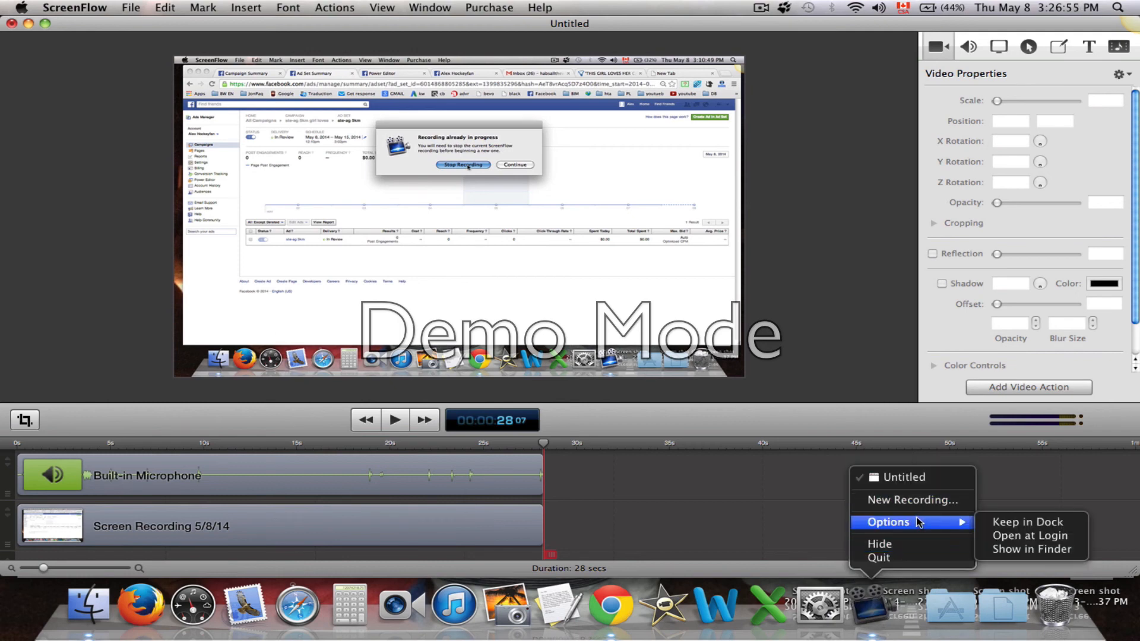
left_click(920, 502)
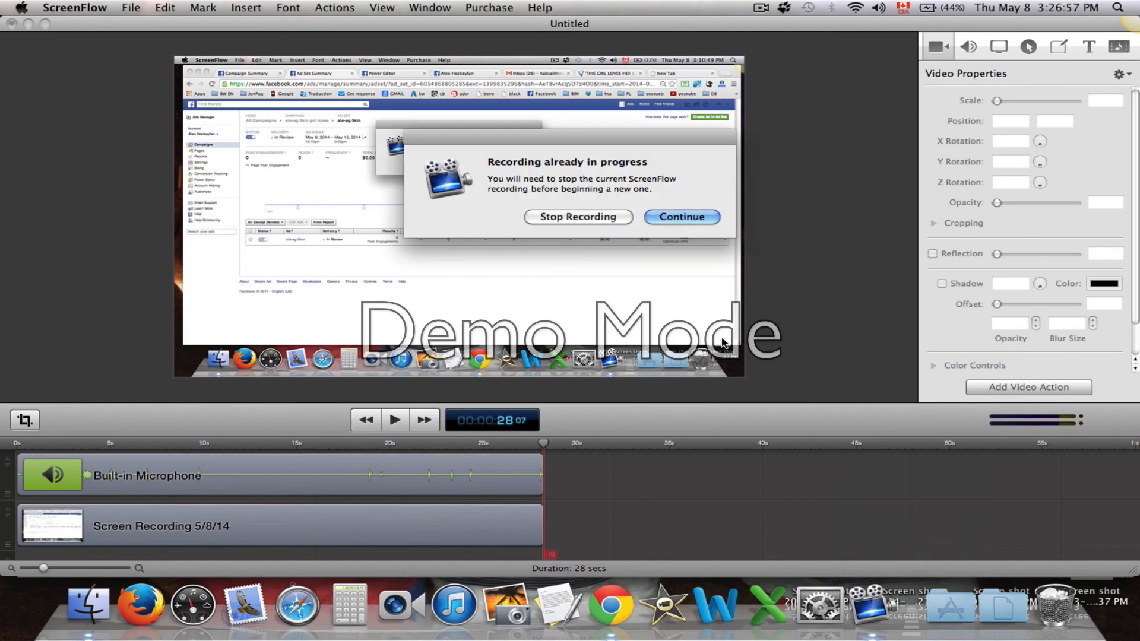